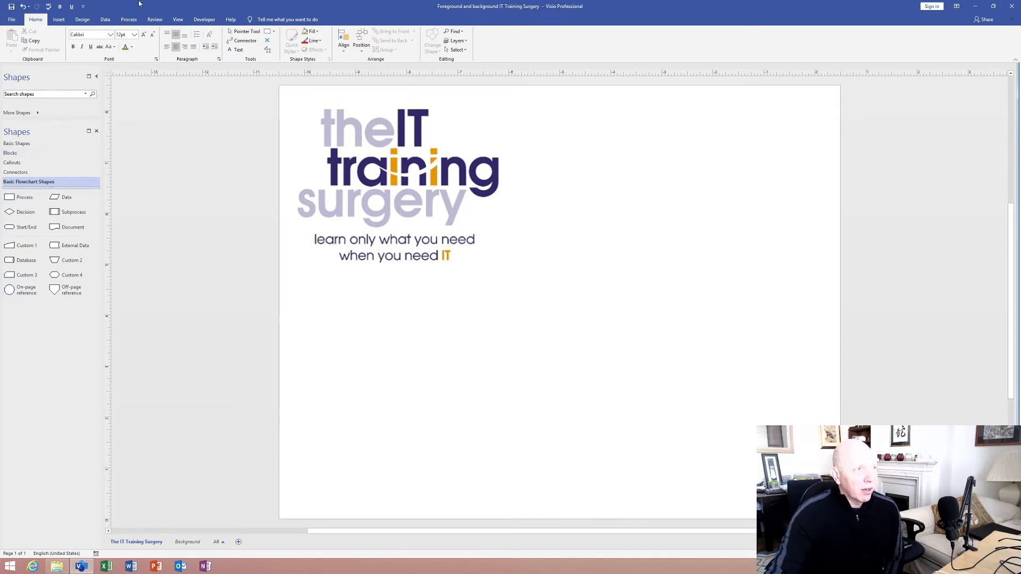
# Create a new drawing from the Organization Chart template in the Business category, using metric units
pyautogui.click(10, 19)
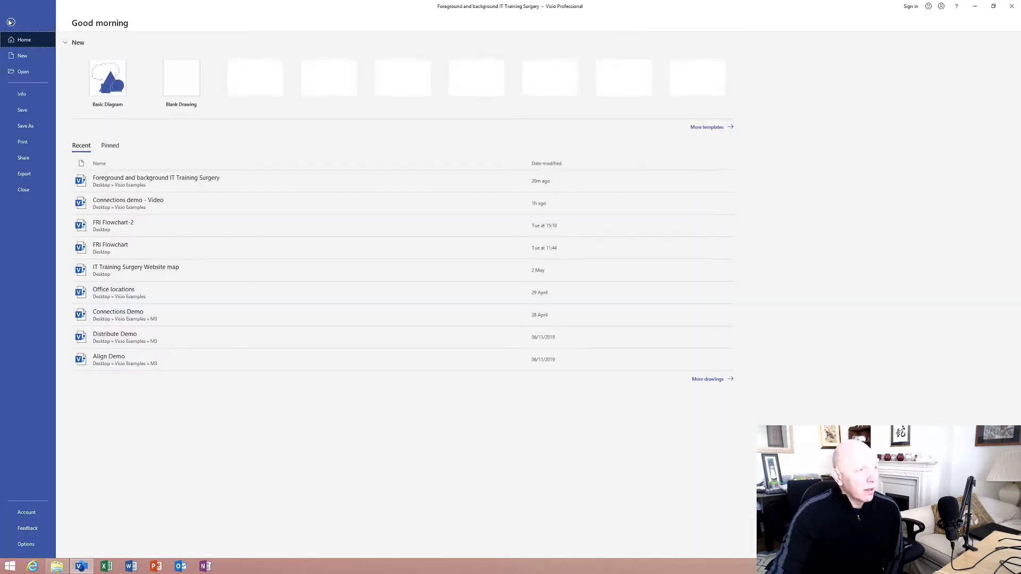
pyautogui.click(22, 56)
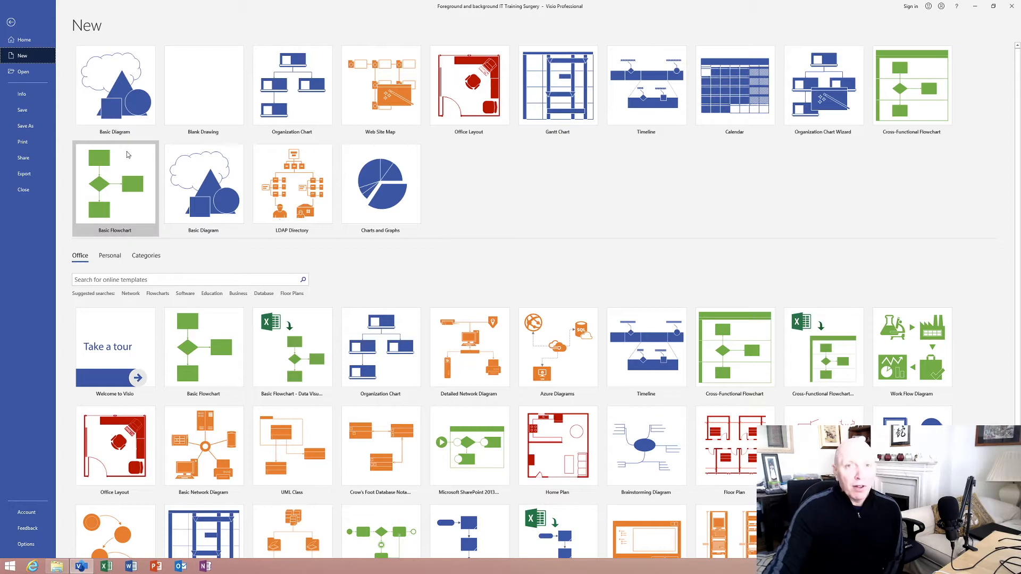
pyautogui.click(147, 256)
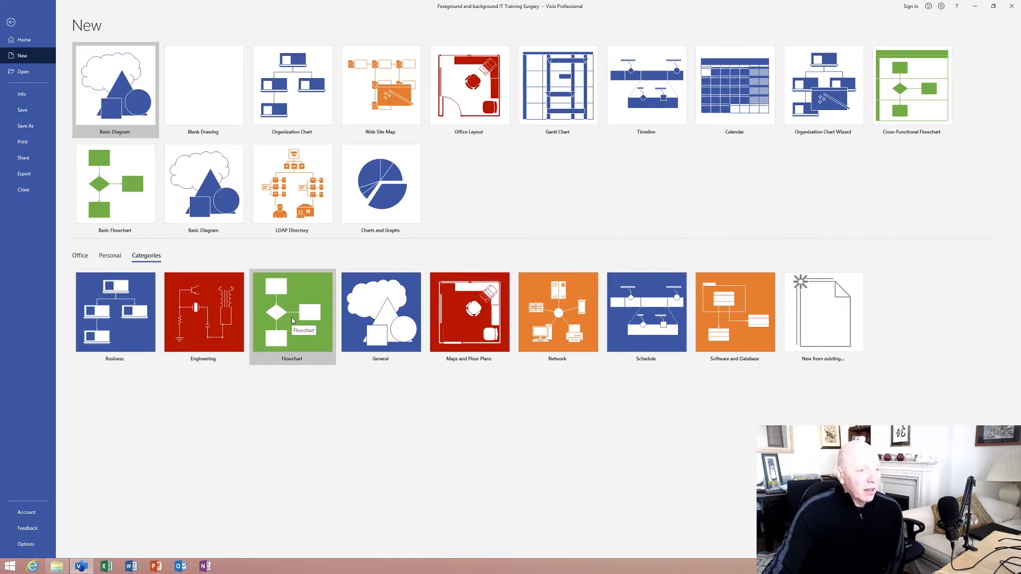
pyautogui.click(135, 300)
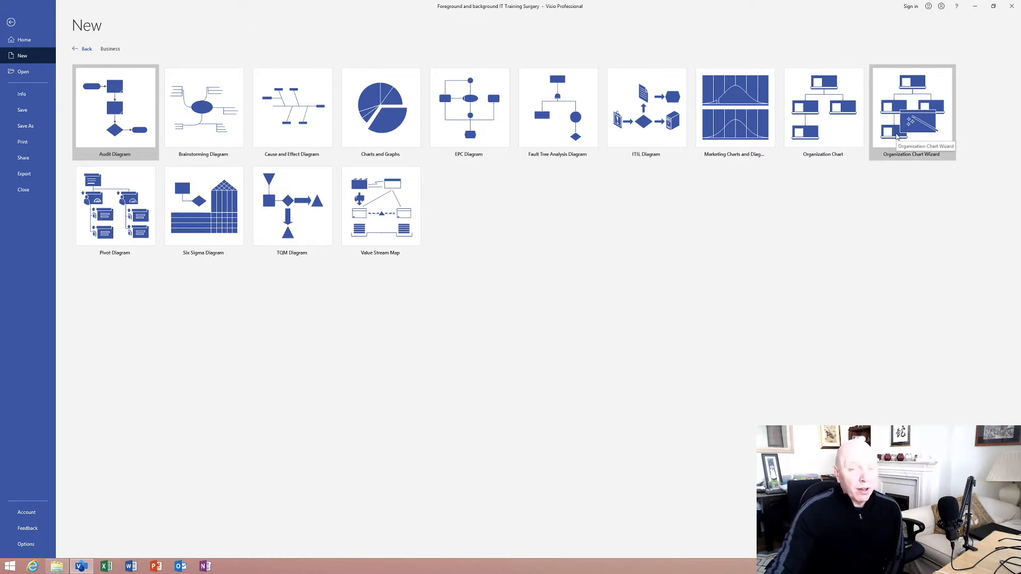
pyautogui.click(808, 133)
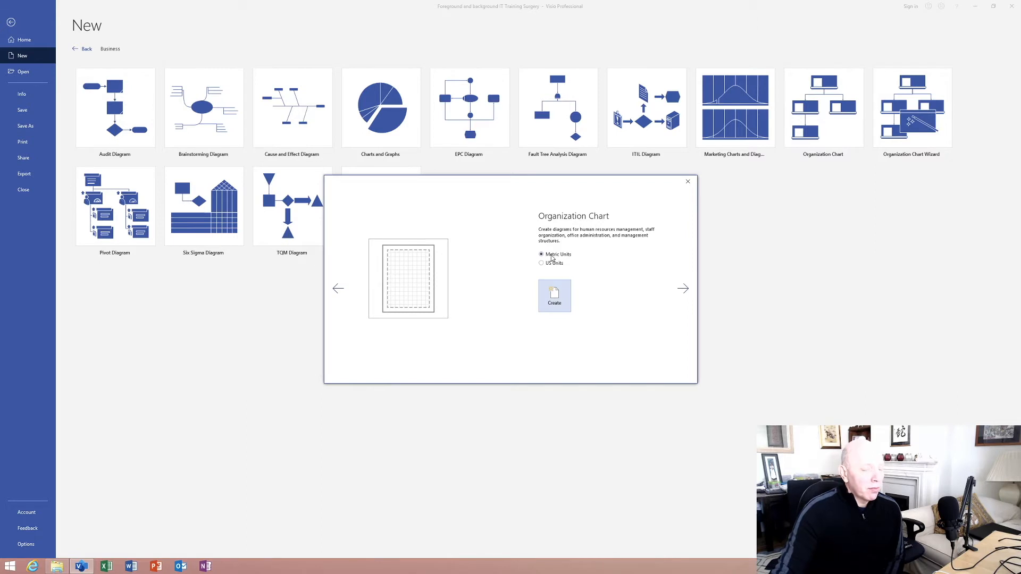
pyautogui.click(554, 295)
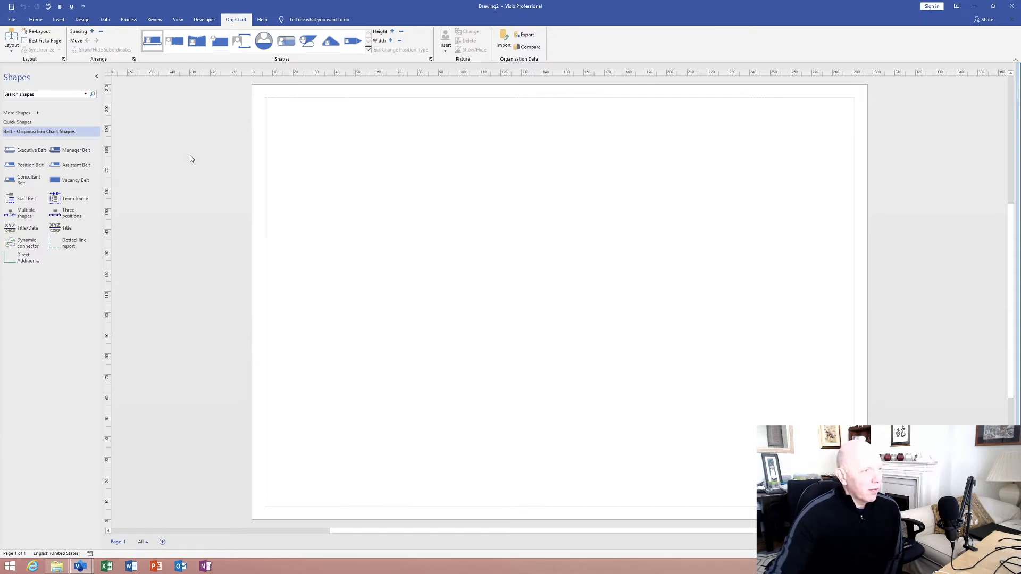
# Place an Executive Belt shape at the top centre of the page and attach three Manager Belt shapes as its subordinates
pyautogui.moveTo(32, 151); pyautogui.dragTo(532, 123)
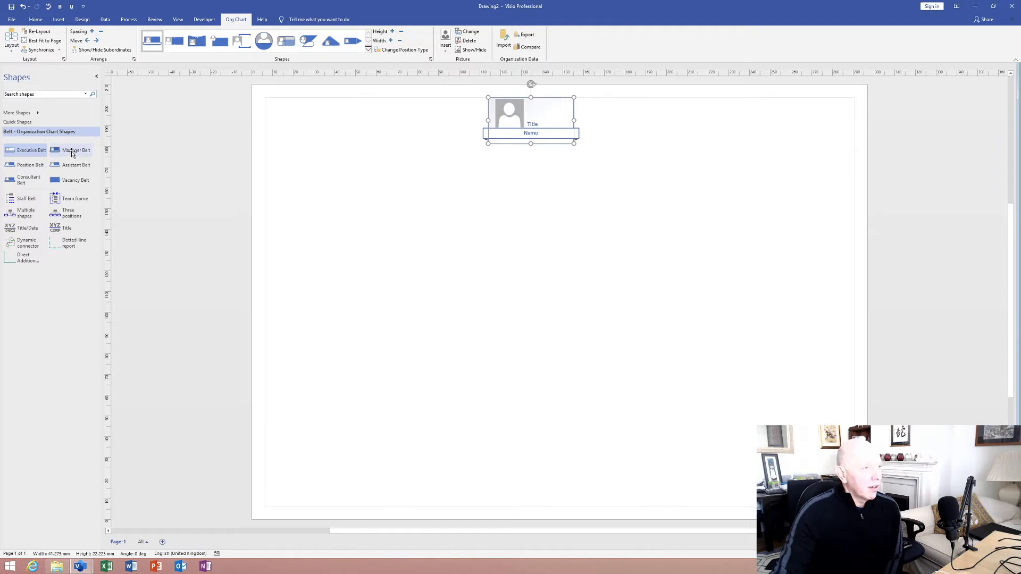
pyautogui.moveTo(72, 154); pyautogui.dragTo(526, 124)
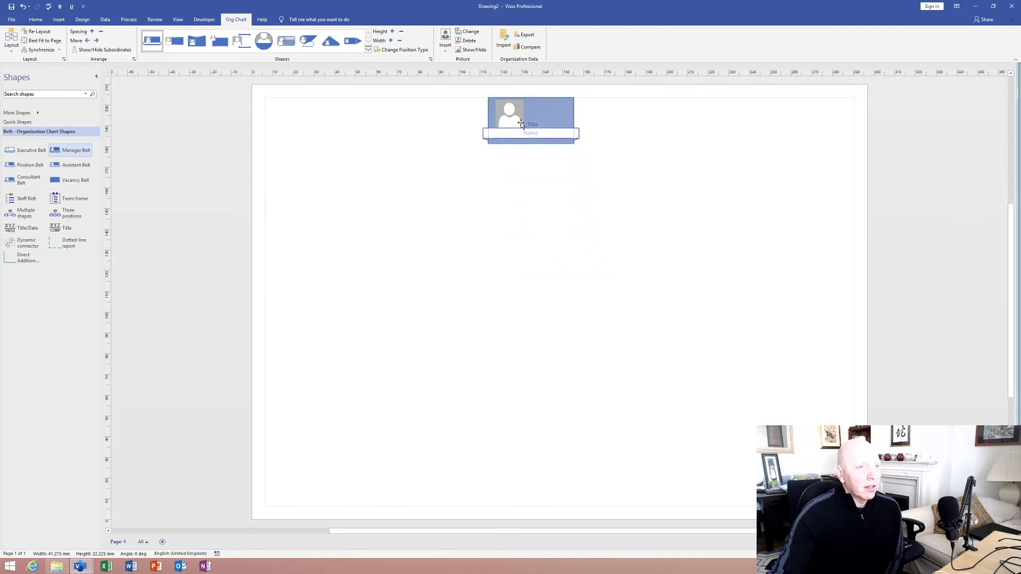
pyautogui.click(550, 155)
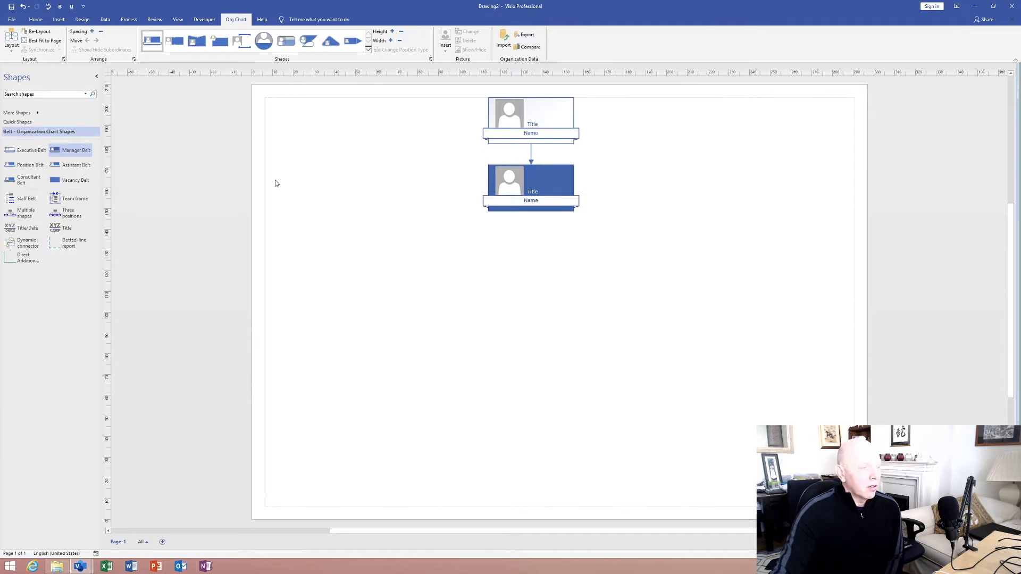
pyautogui.moveTo(64, 151); pyautogui.dragTo(560, 120)
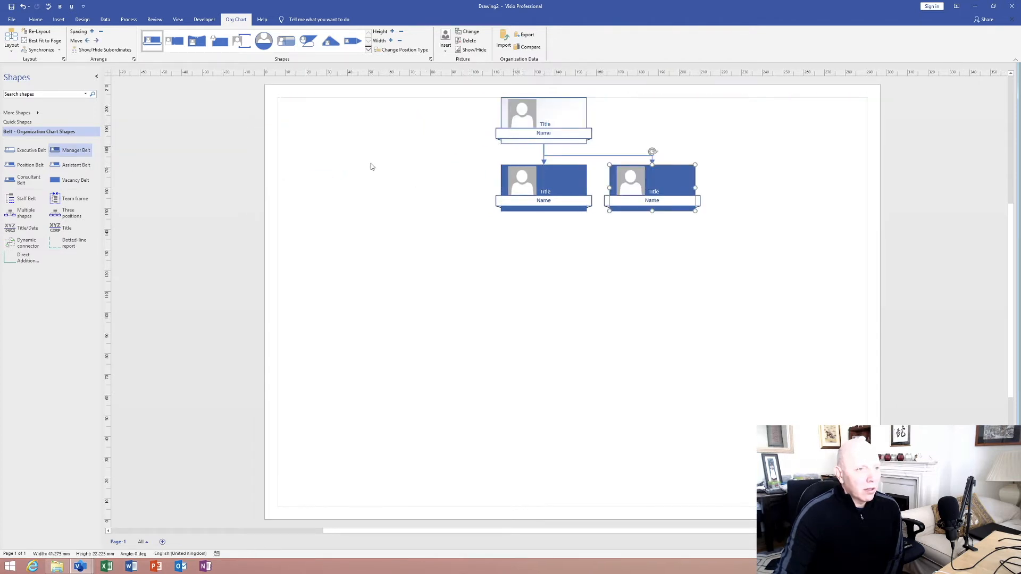
pyautogui.moveTo(60, 151); pyautogui.dragTo(548, 126)
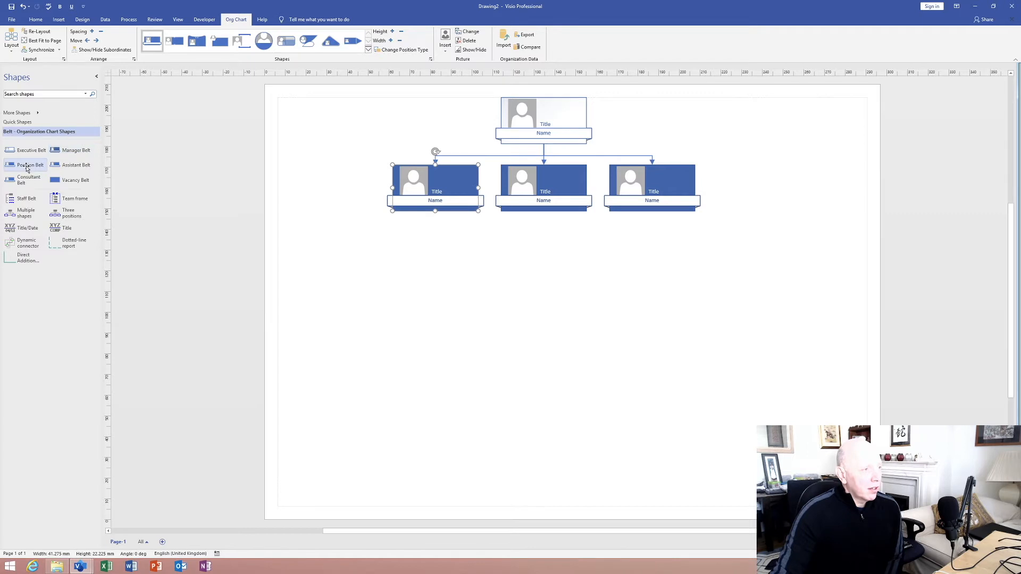
# Add one Position Belt shape under the left manager and four Position shapes at once under the middle manager
pyautogui.moveTo(26, 165); pyautogui.dragTo(434, 190)
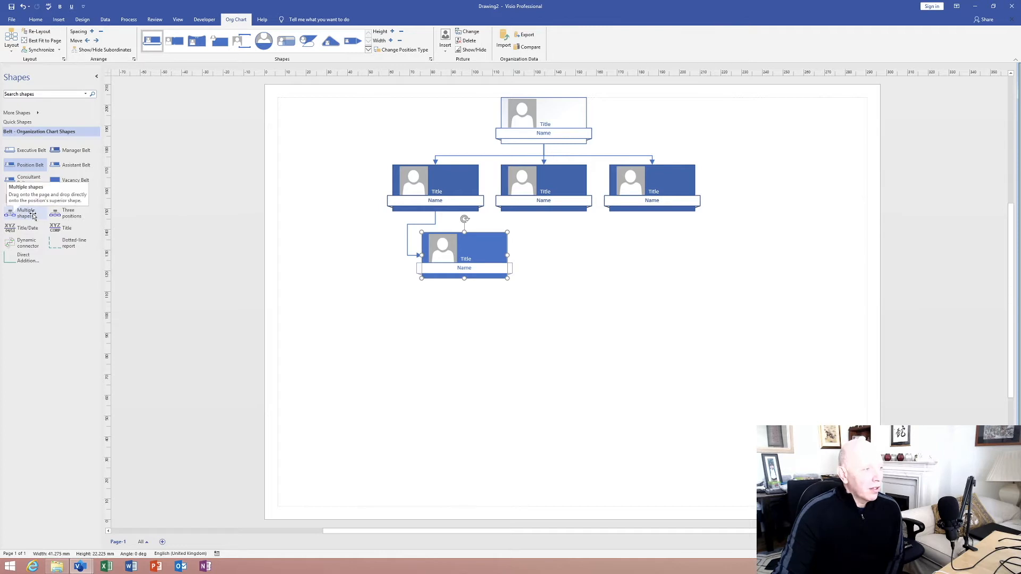
pyautogui.moveTo(31, 214); pyautogui.dragTo(542, 188)
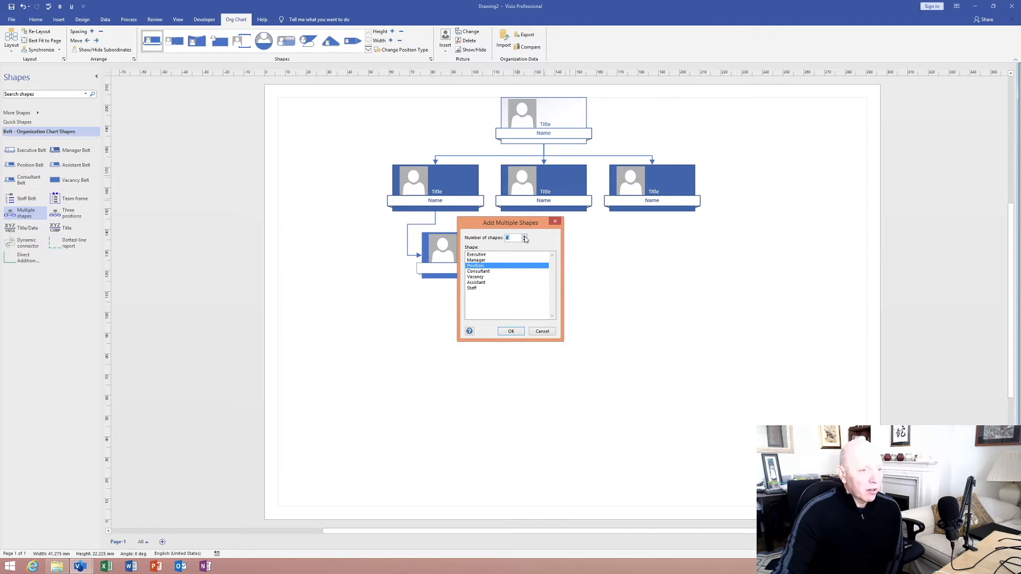
pyautogui.click(510, 332)
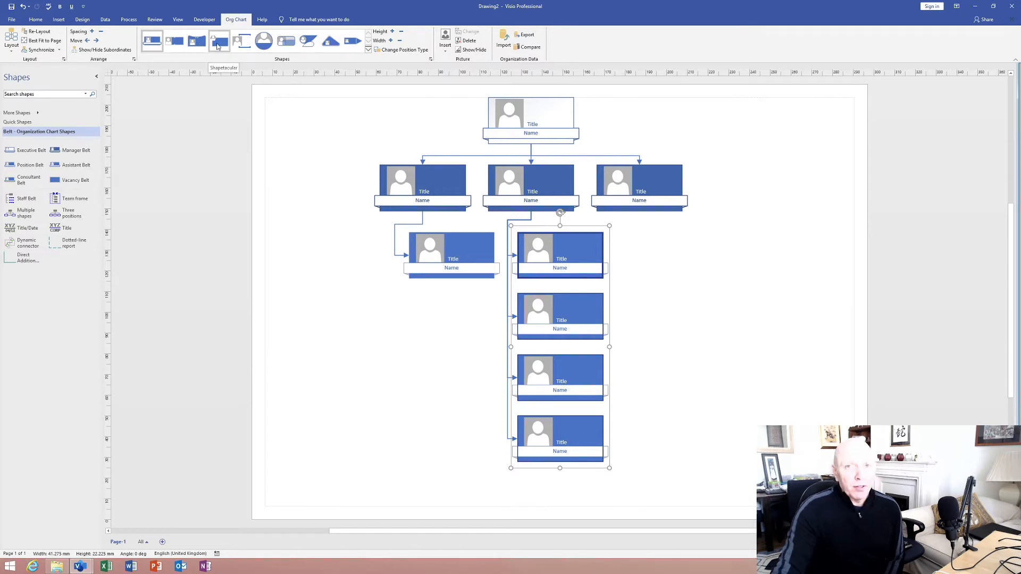
# Restyle the organization chart shapes, trying the Pip style and settling on Notch
pyautogui.click(176, 46)
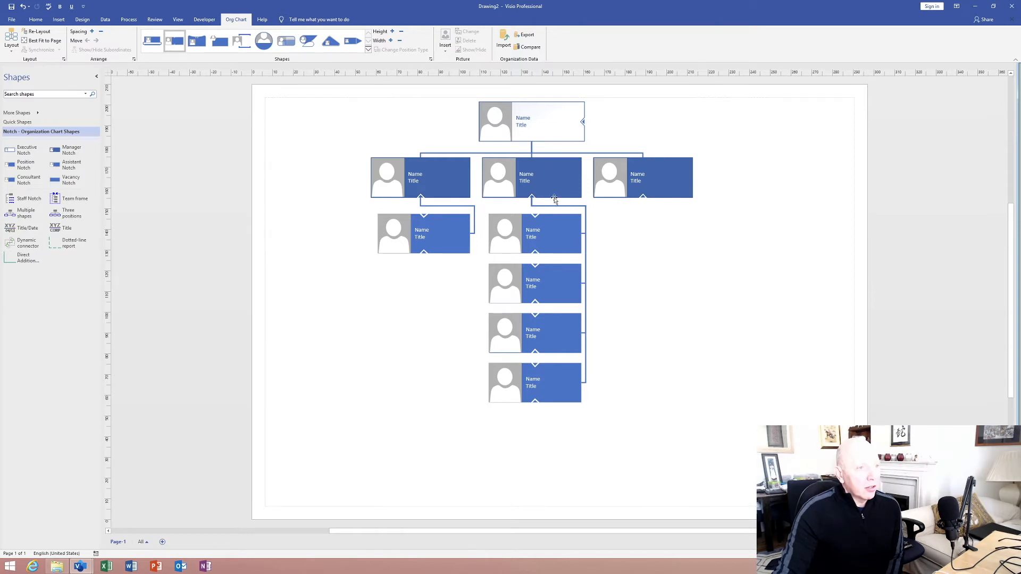
pyautogui.click(201, 47)
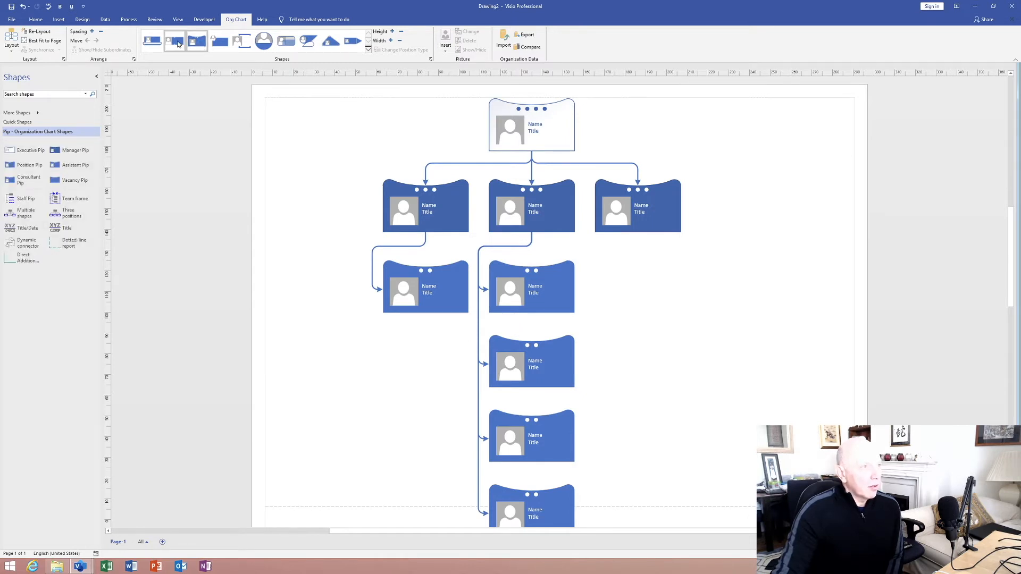
pyautogui.click(178, 44)
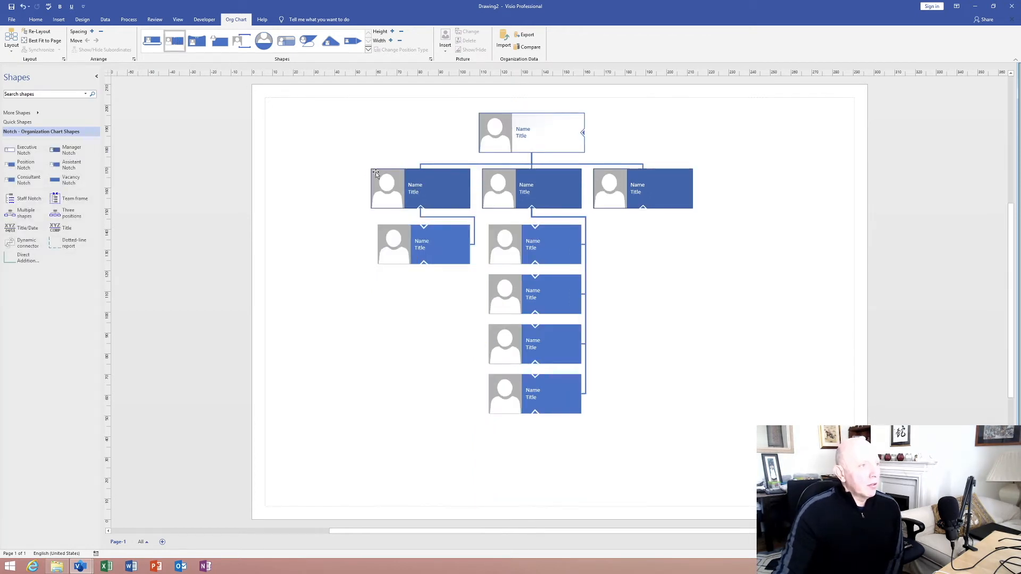
# Arrange the middle manager's four subordinates in the vertical Center Right layout
pyautogui.click(512, 187)
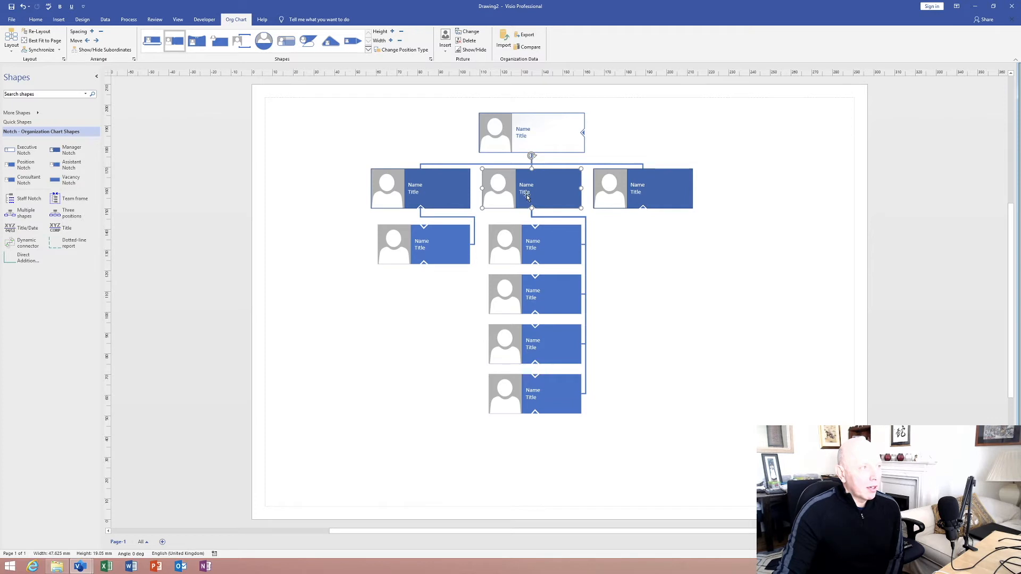
pyautogui.click(12, 49)
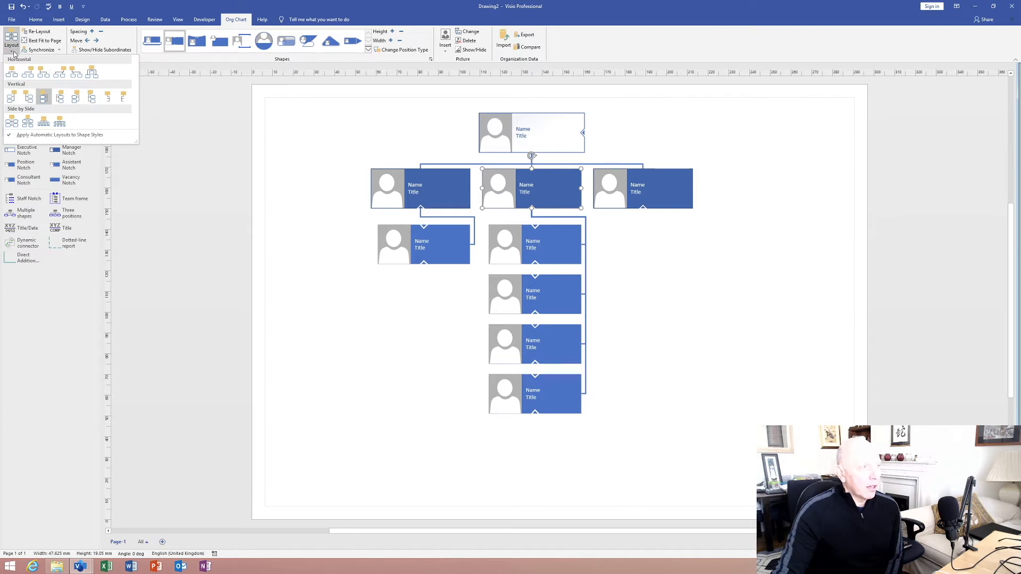
pyautogui.click(30, 103)
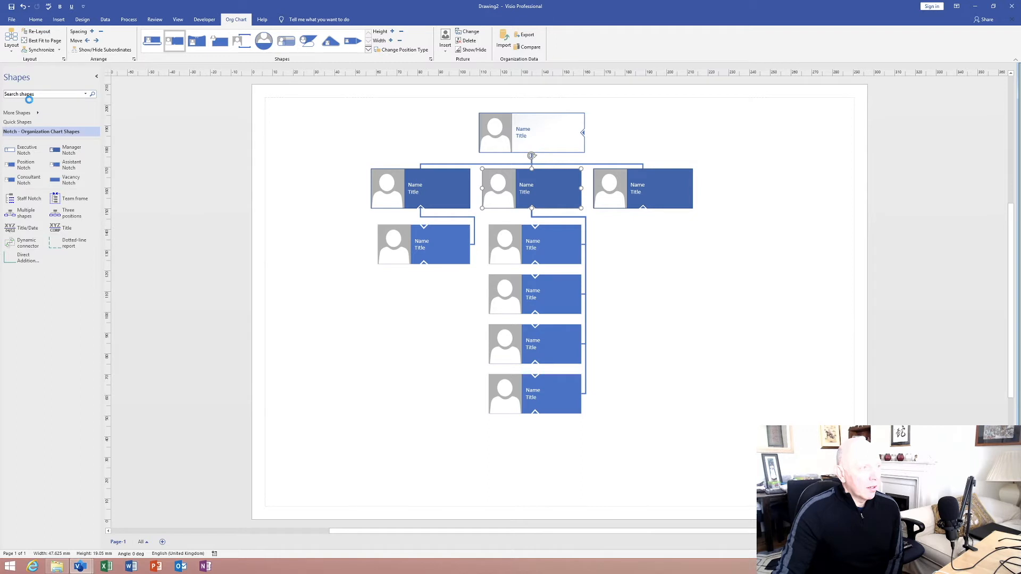
pyautogui.click(11, 43)
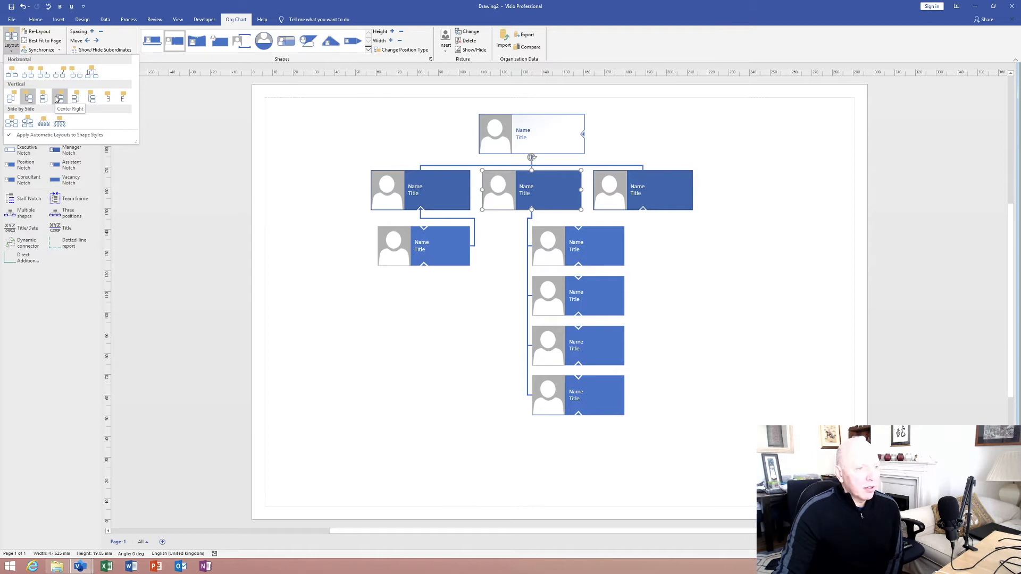
pyautogui.click(56, 99)
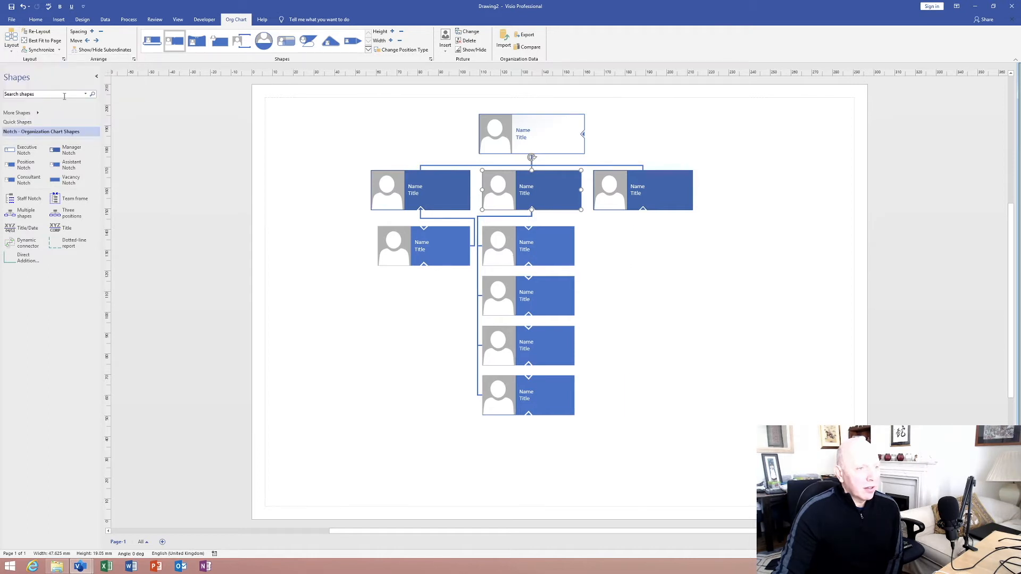
# Apply the vertical Center Right layout to the left manager's subordinate as well
pyautogui.click(441, 197)
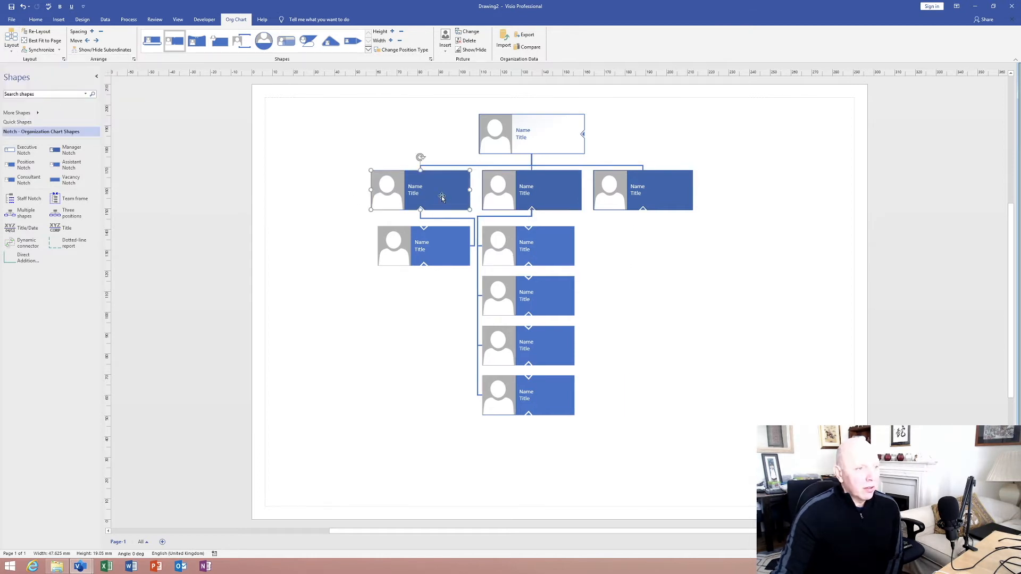
pyautogui.click(11, 42)
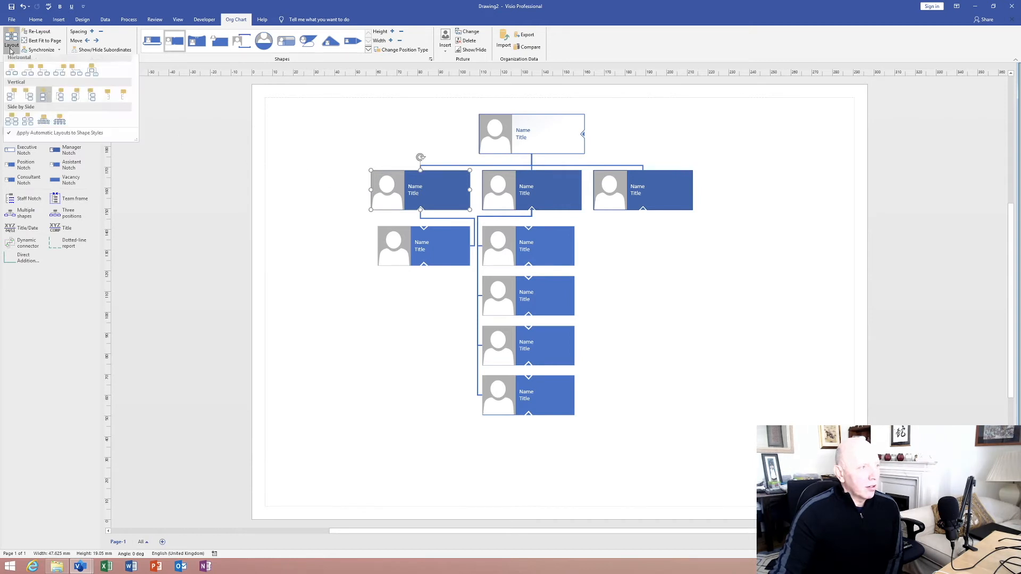
pyautogui.click(61, 100)
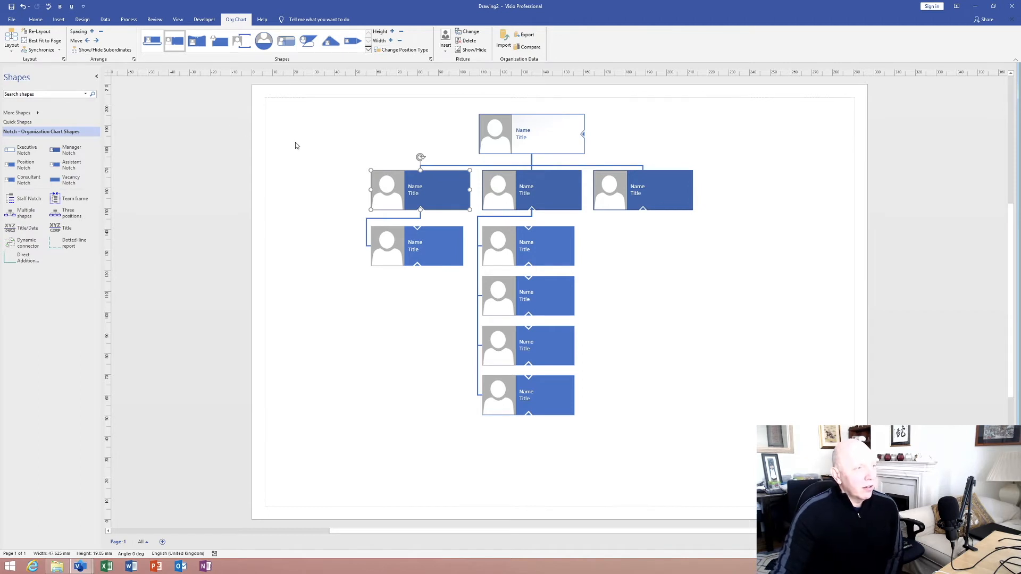
pyautogui.click(505, 188)
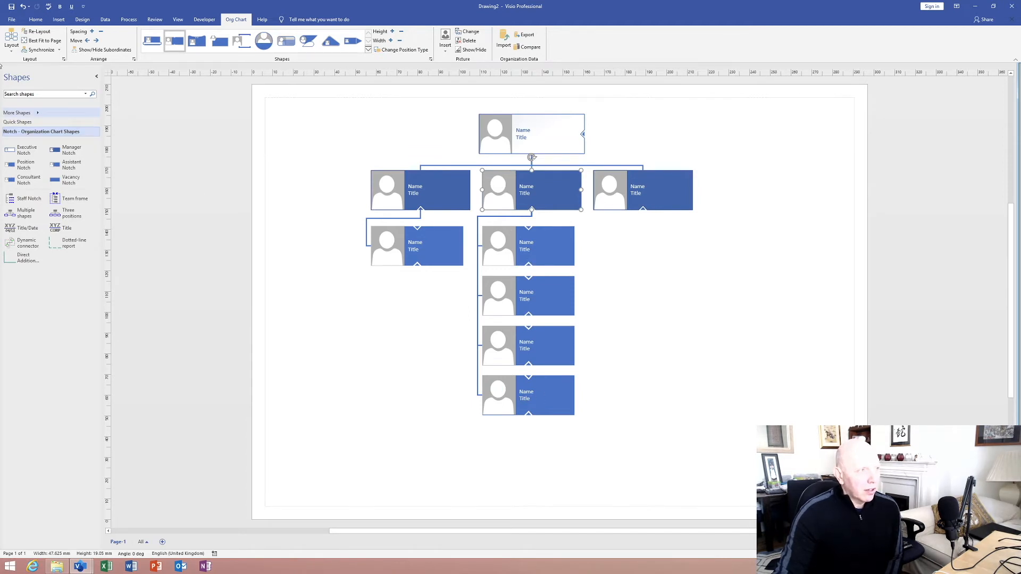
pyautogui.click(11, 43)
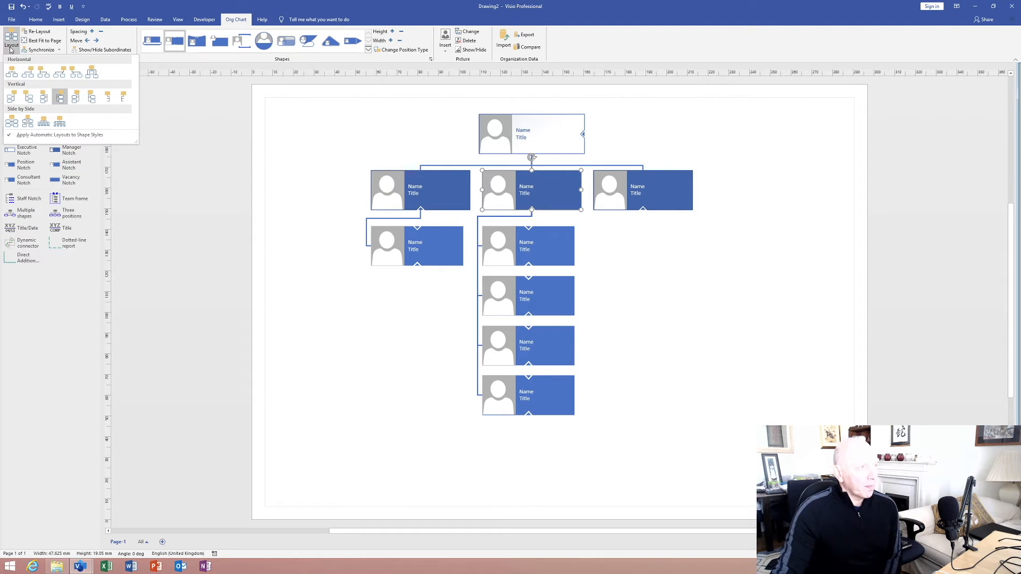
pyautogui.click(10, 50)
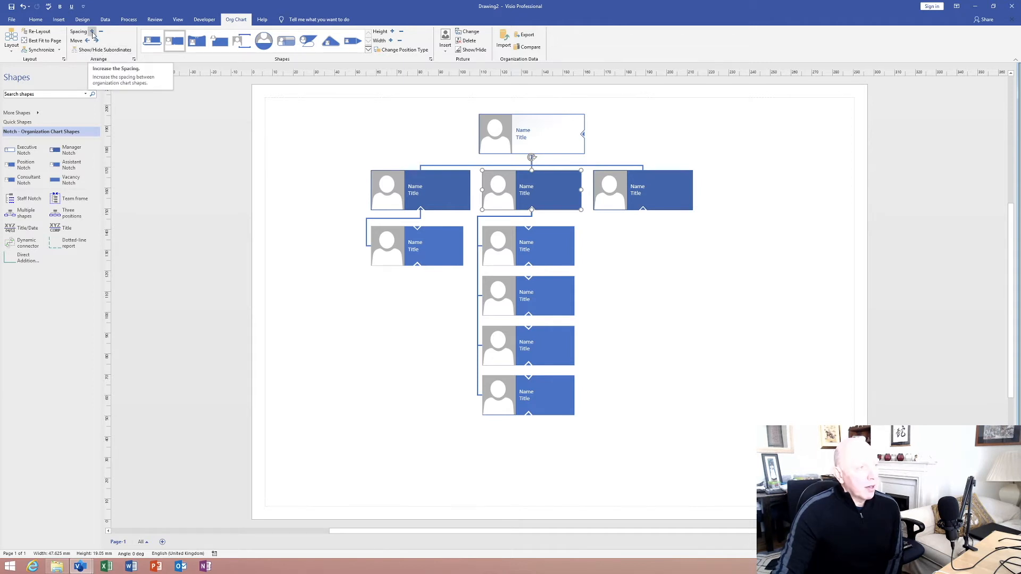
# Increase the spacing between the organization chart shapes by two increments and reduce it again by two
pyautogui.click(92, 32)
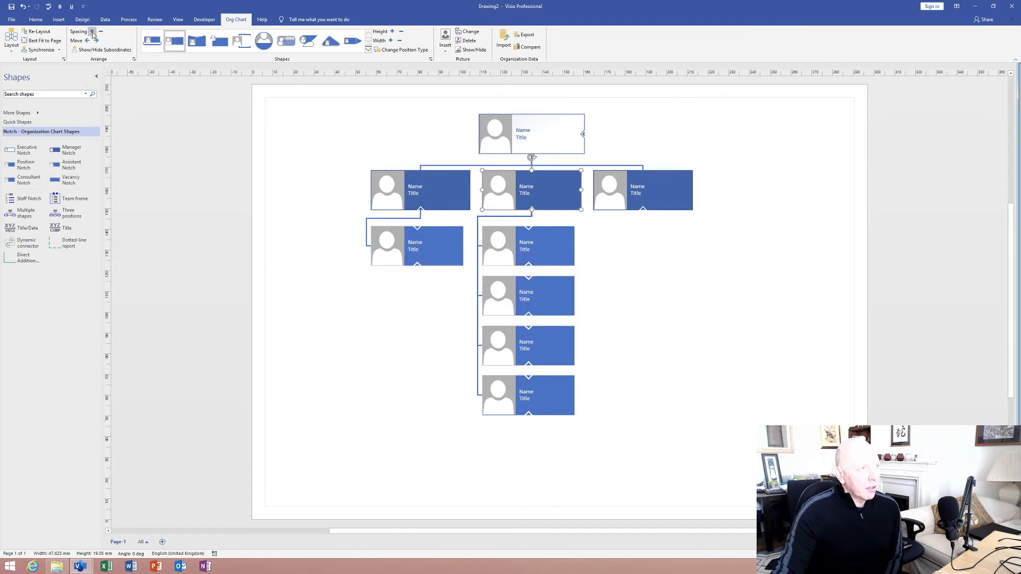
pyautogui.click(93, 32)
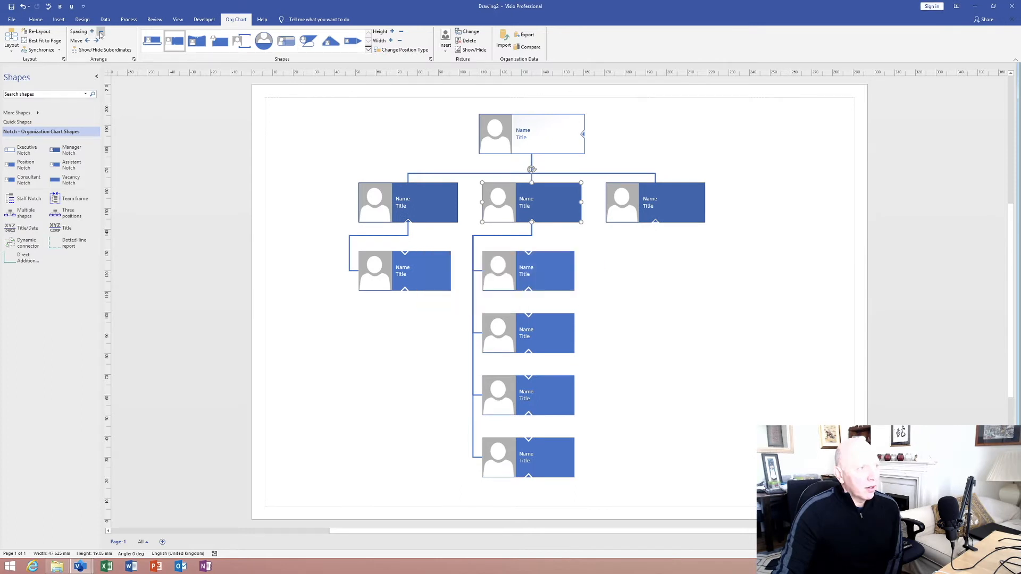
pyautogui.click(101, 33)
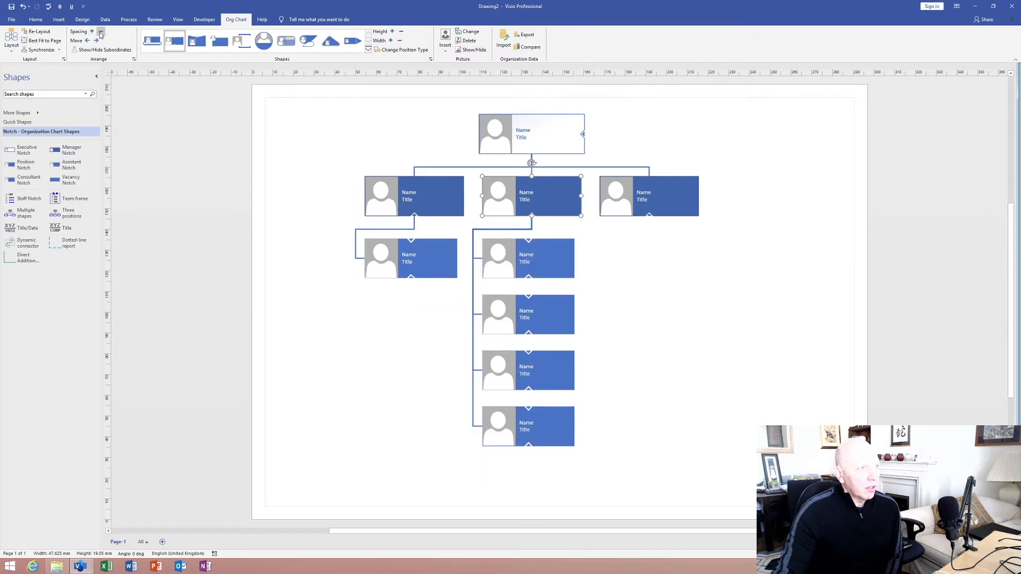
pyautogui.click(101, 33)
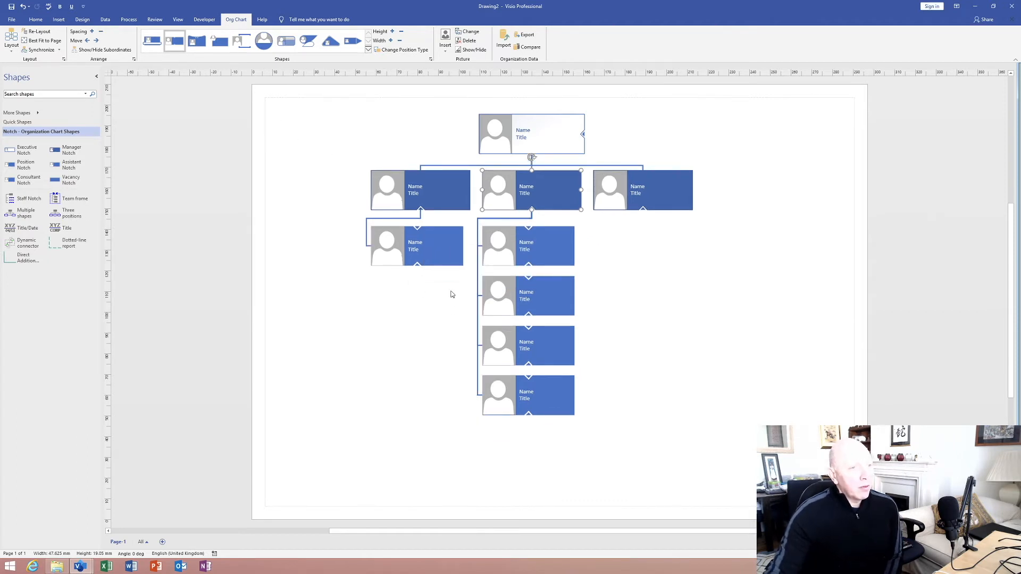
# Fill in the lowest subordinate shape under the middle manager with the employee's first name and the title Trainer
pyautogui.click(534, 395)
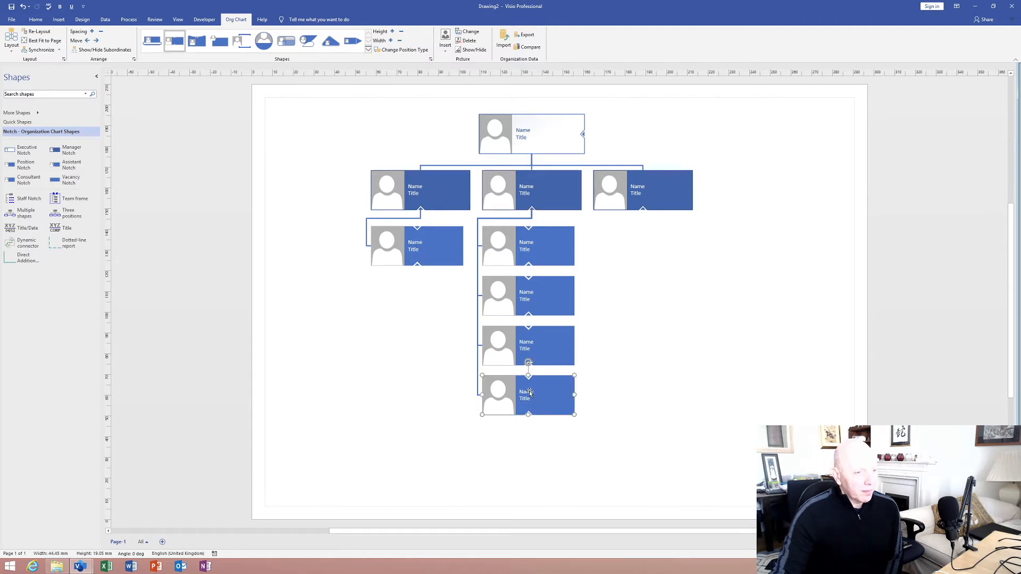
pyautogui.click(548, 396)
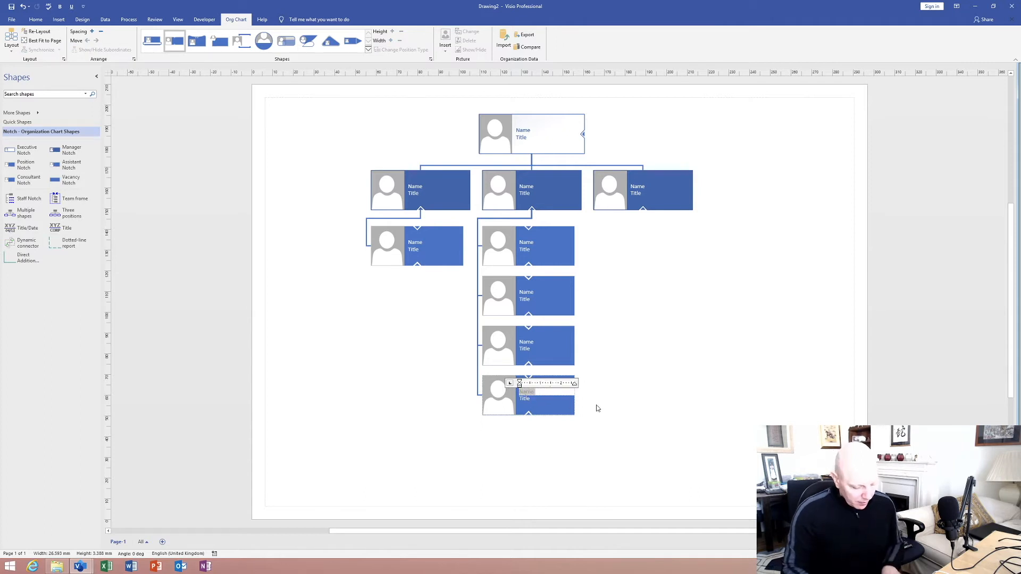
pyautogui.write('Zelal')
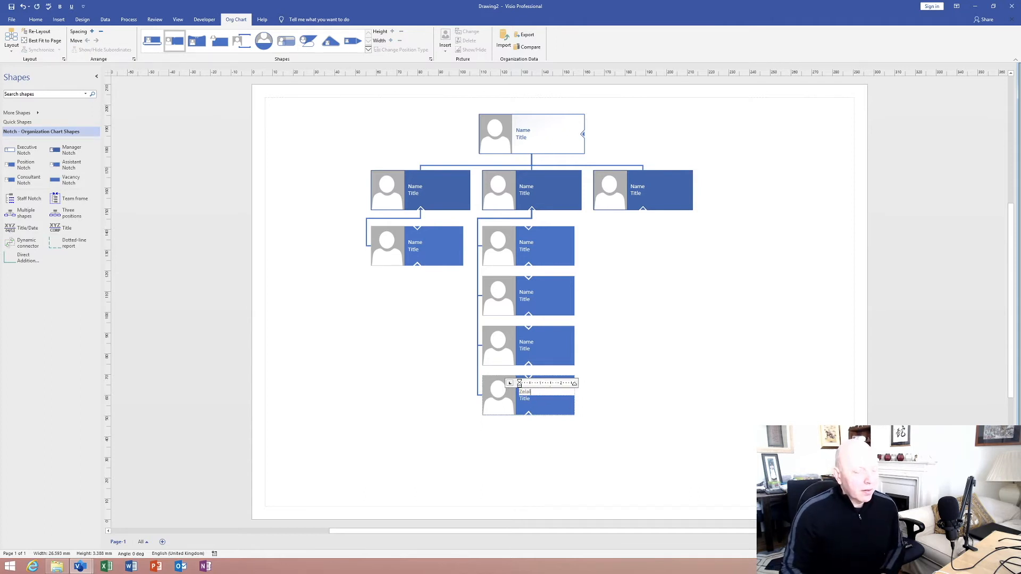
pyautogui.click(527, 400)
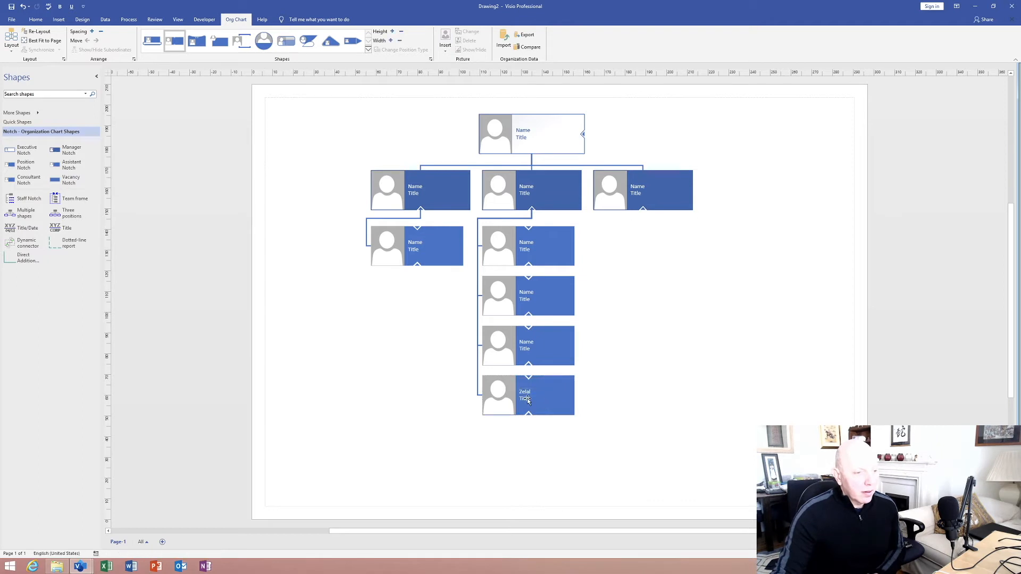
pyautogui.doubleClick(528, 400)
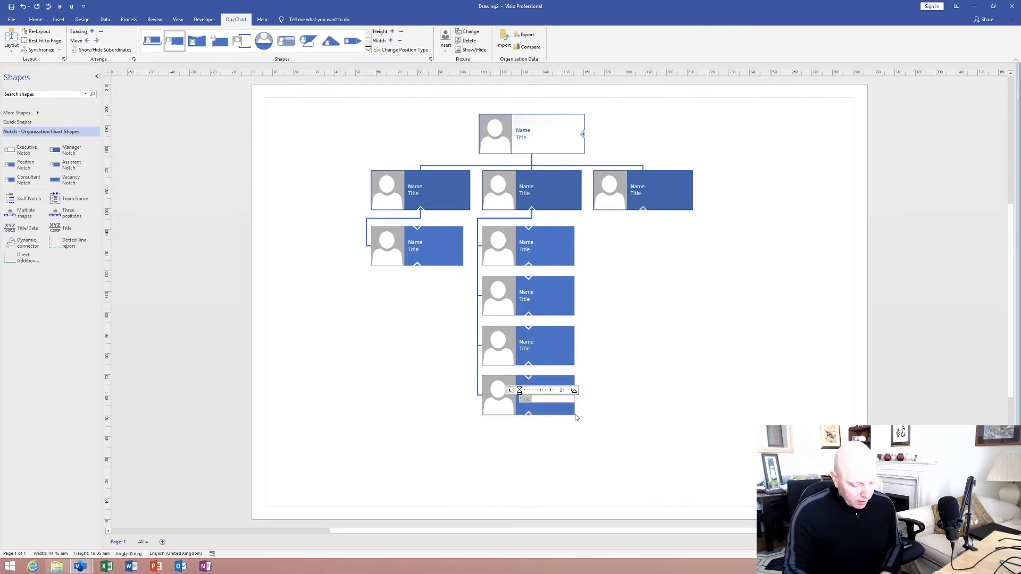
pyautogui.write('Trainer')
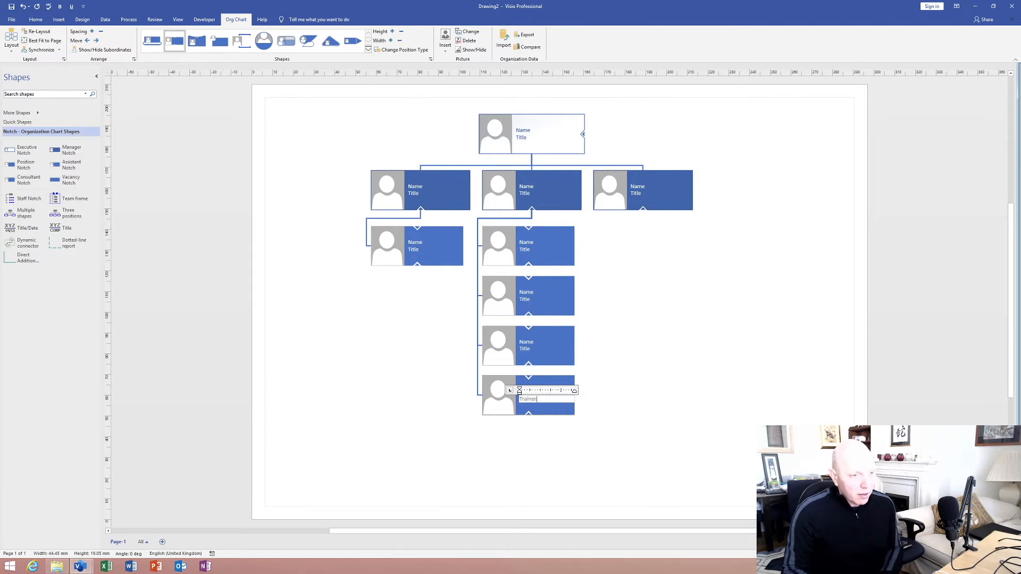
pyautogui.click(611, 315)
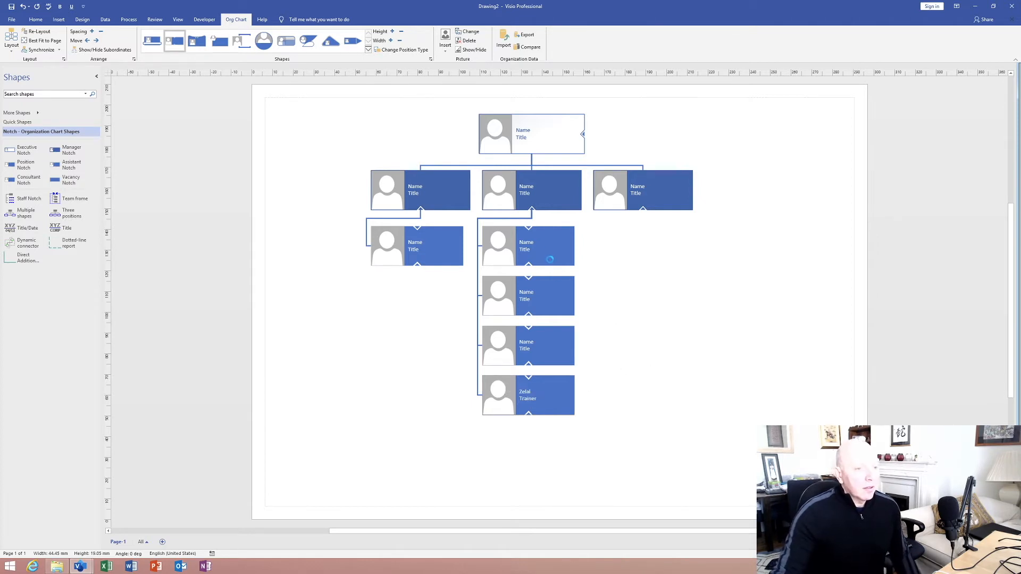
# Fill in the middle manager's shape with the manager's first name and the title IT Trainer
pyautogui.click(523, 190)
pyautogui.click(524, 187)
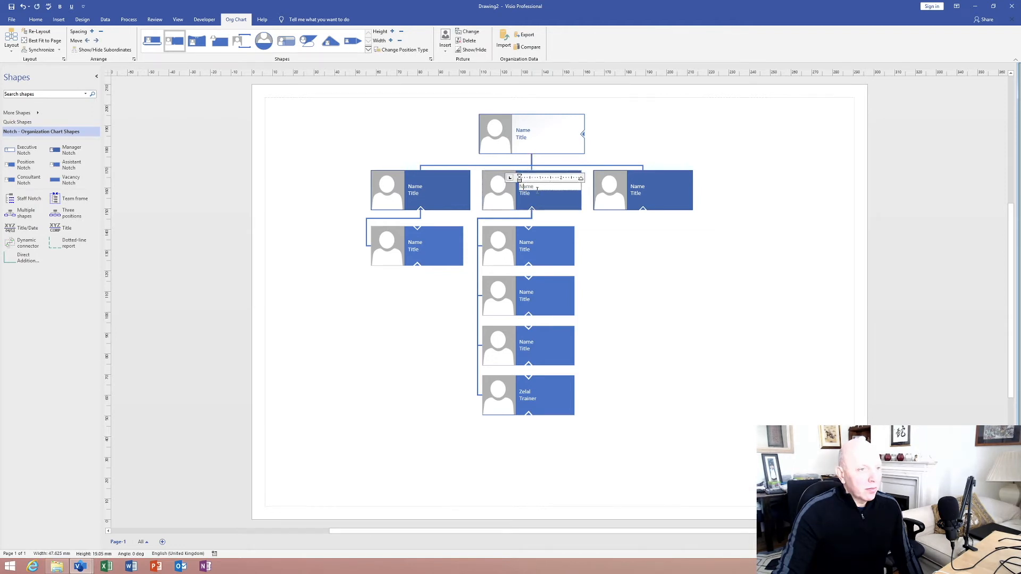
pyautogui.doubleClick(525, 187)
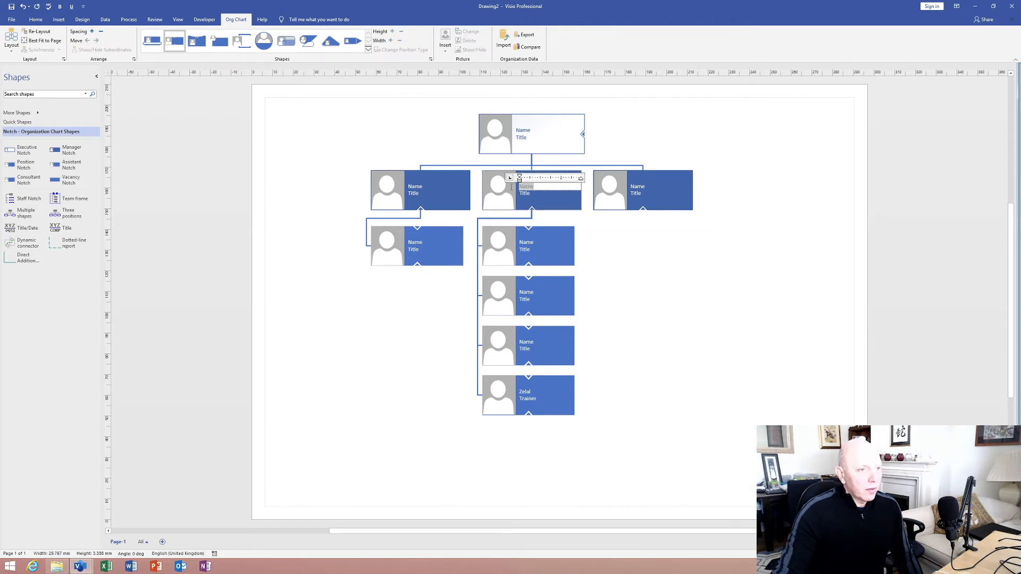
pyautogui.write('Kevin')
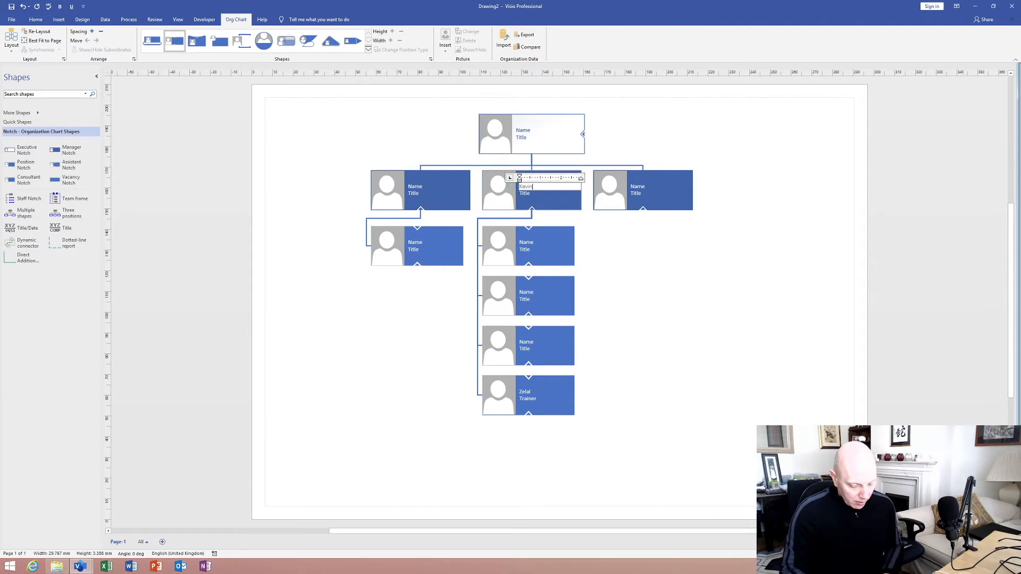
pyautogui.click(532, 193)
pyautogui.doubleClick(532, 193)
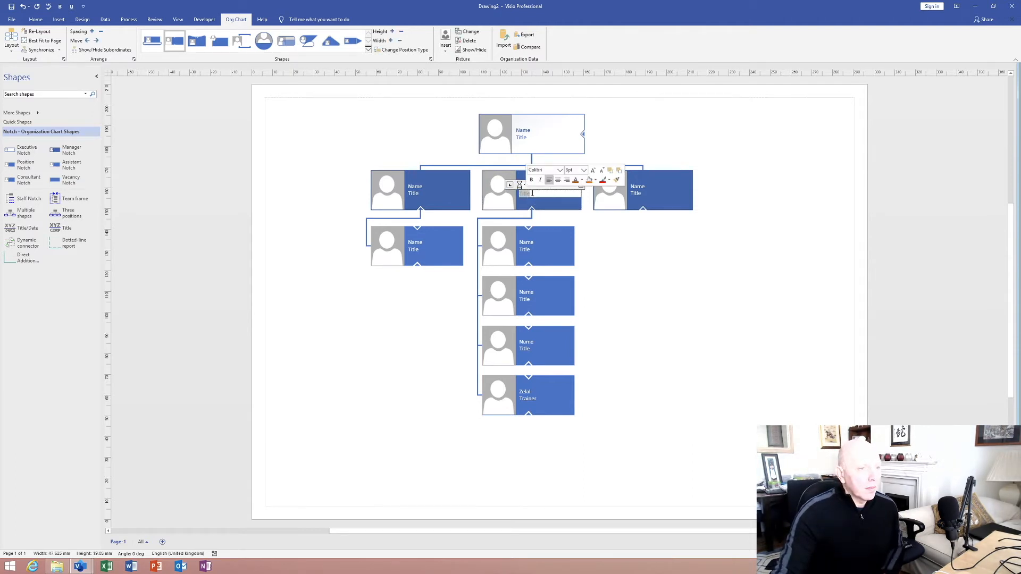
pyautogui.click(533, 193)
pyautogui.moveTo(530, 193); pyautogui.dragTo(514, 194)
pyautogui.press('BackSpace')
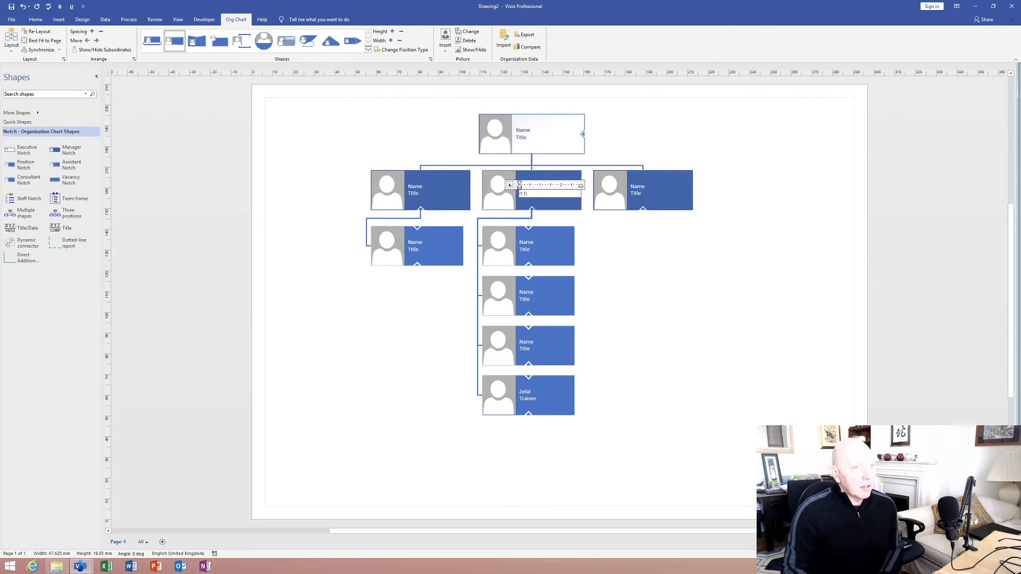
pyautogui.write('IT Trainer')
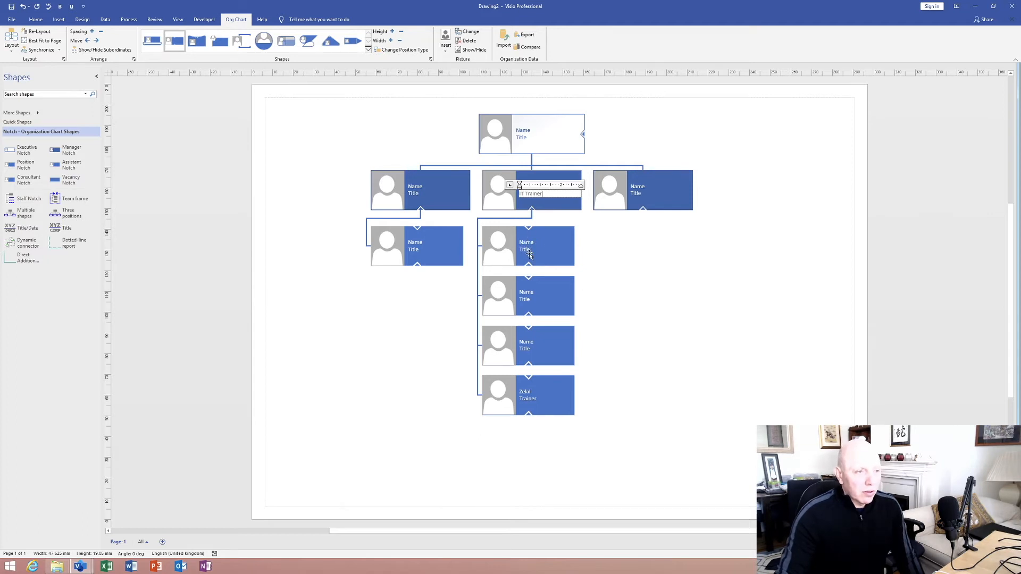
# Move the Trainer shape up three places among its peers and back down two, leaving it third in the column
pyautogui.click(562, 390)
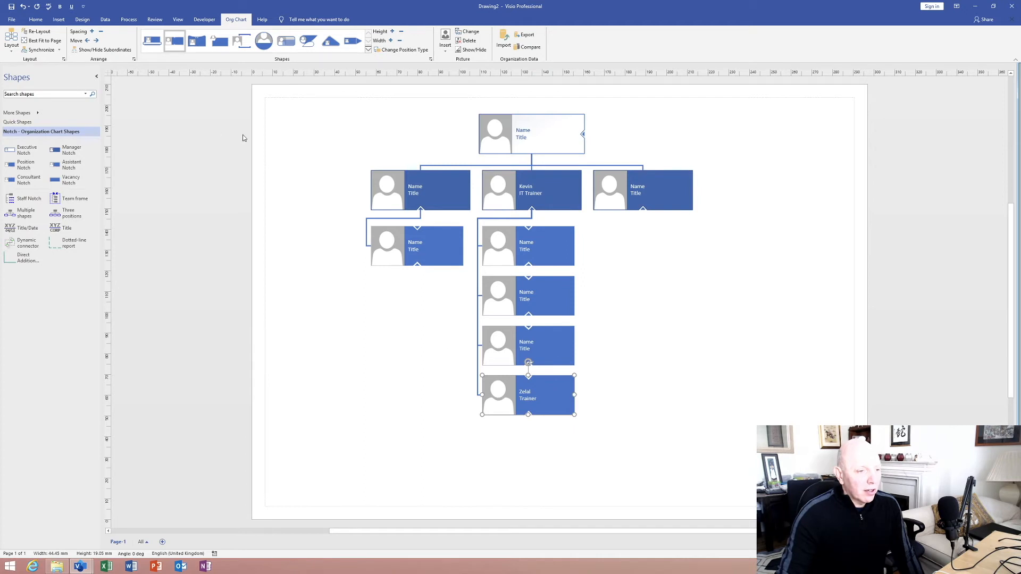
pyautogui.click(88, 42)
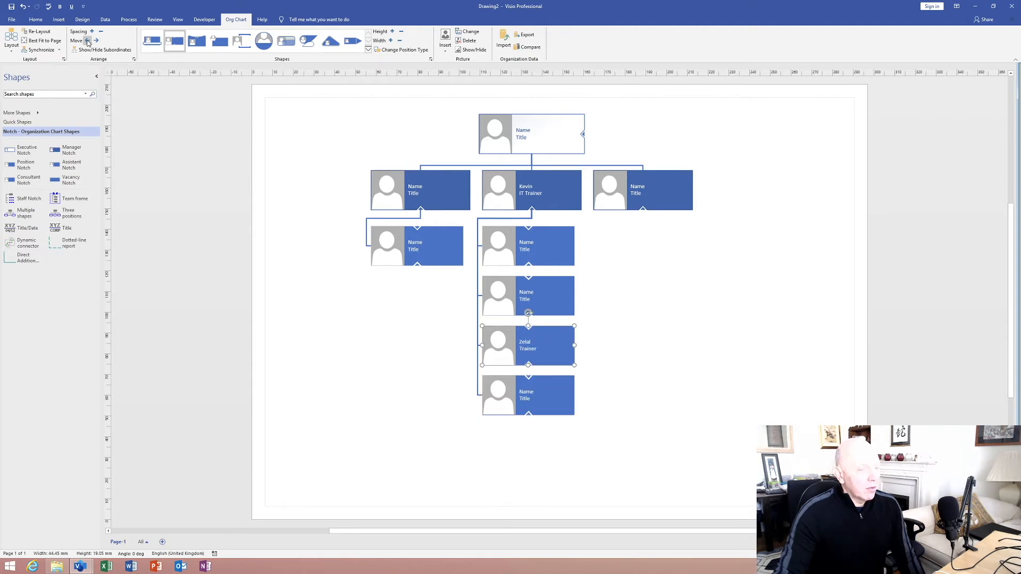
pyautogui.click(88, 41)
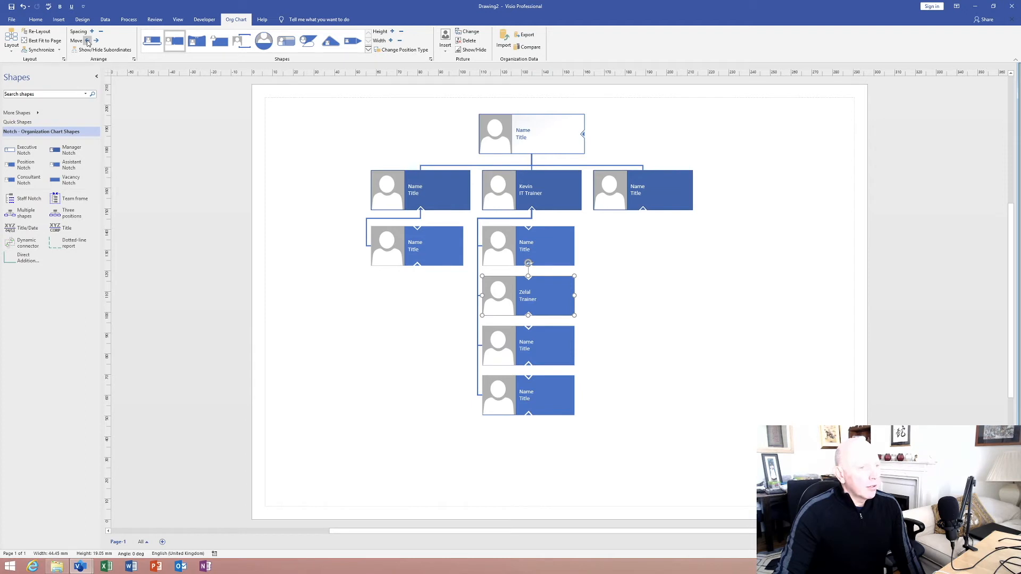
pyautogui.click(88, 42)
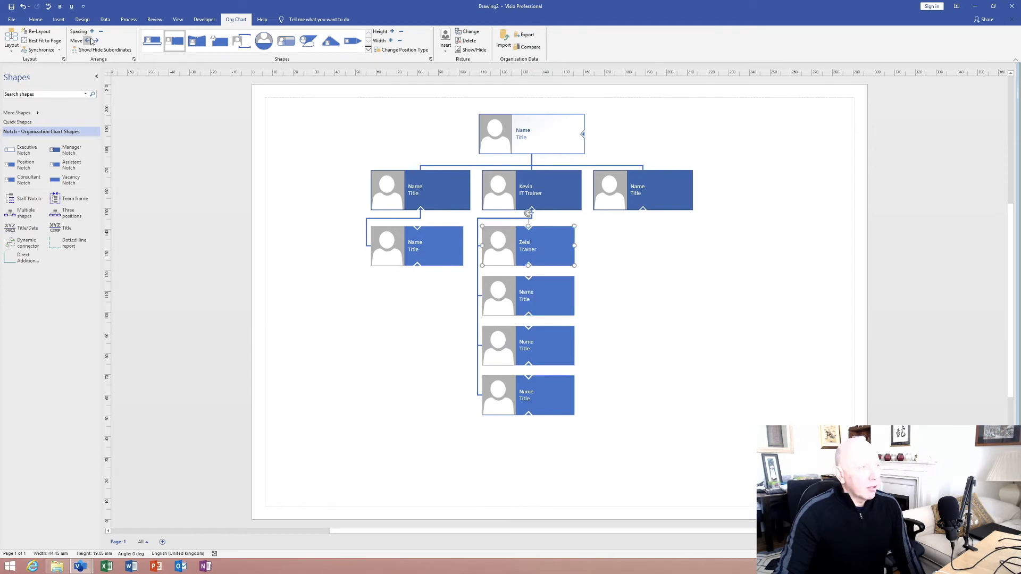
pyautogui.click(96, 42)
pyautogui.click(97, 41)
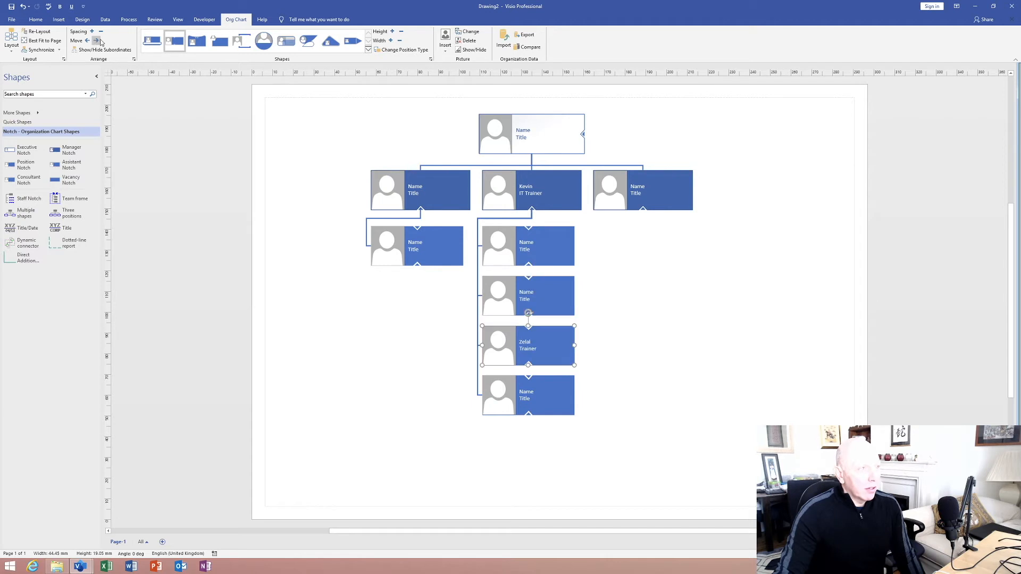
# Move the IT Trainer manager's branch one place right and back left twice, placing it first among the managers
pyautogui.click(530, 180)
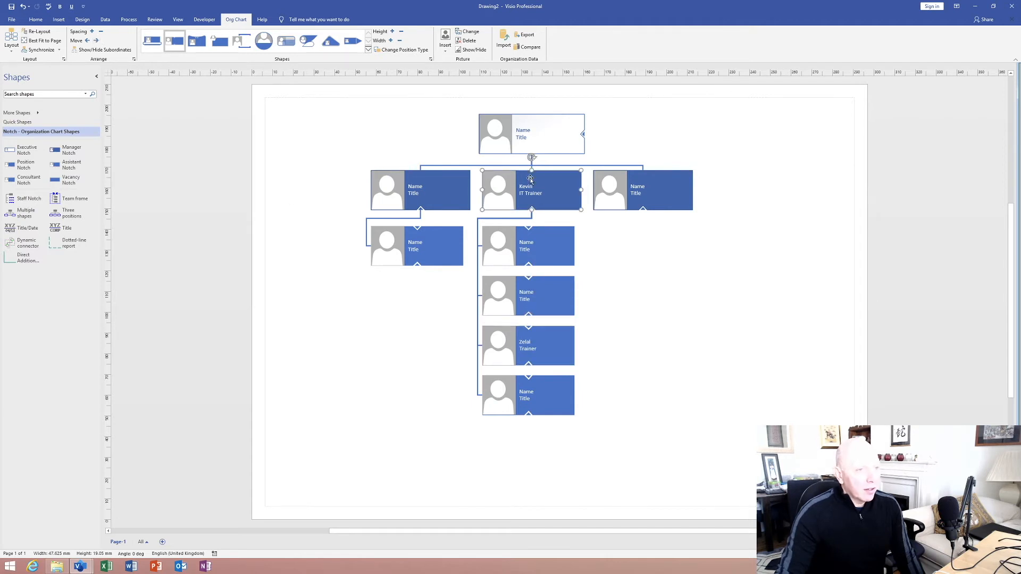
pyautogui.click(97, 42)
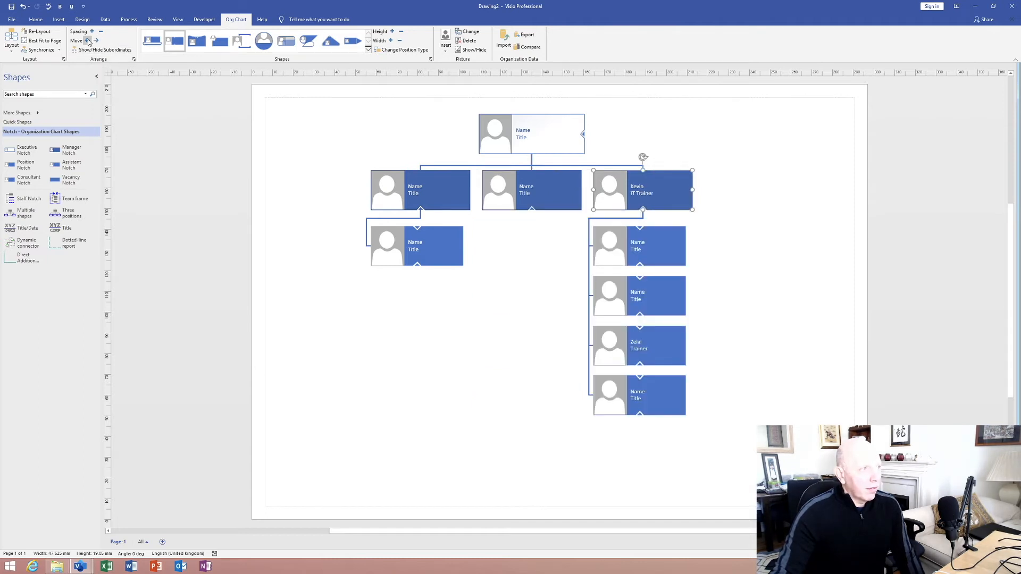
pyautogui.click(88, 41)
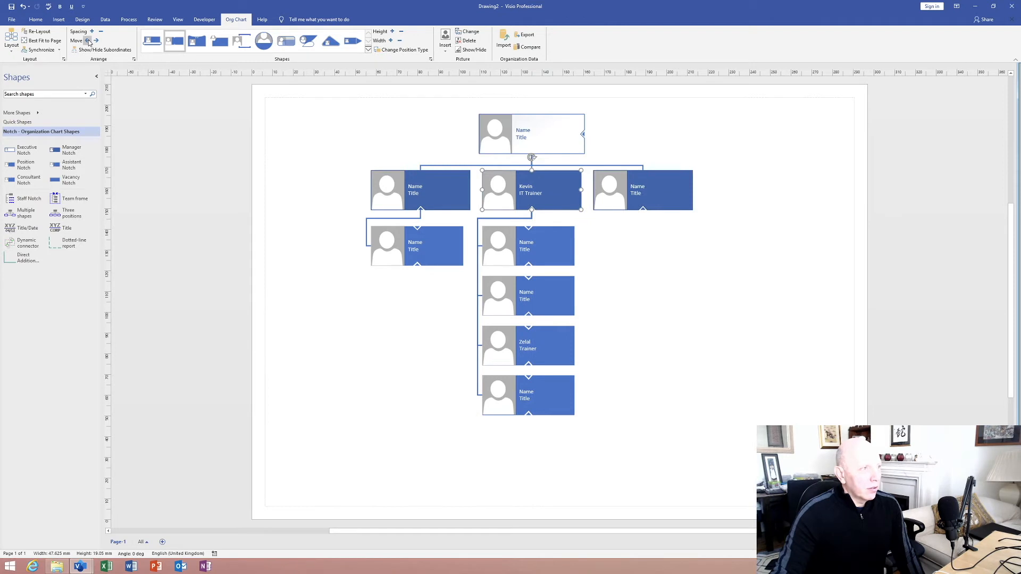
pyautogui.click(89, 42)
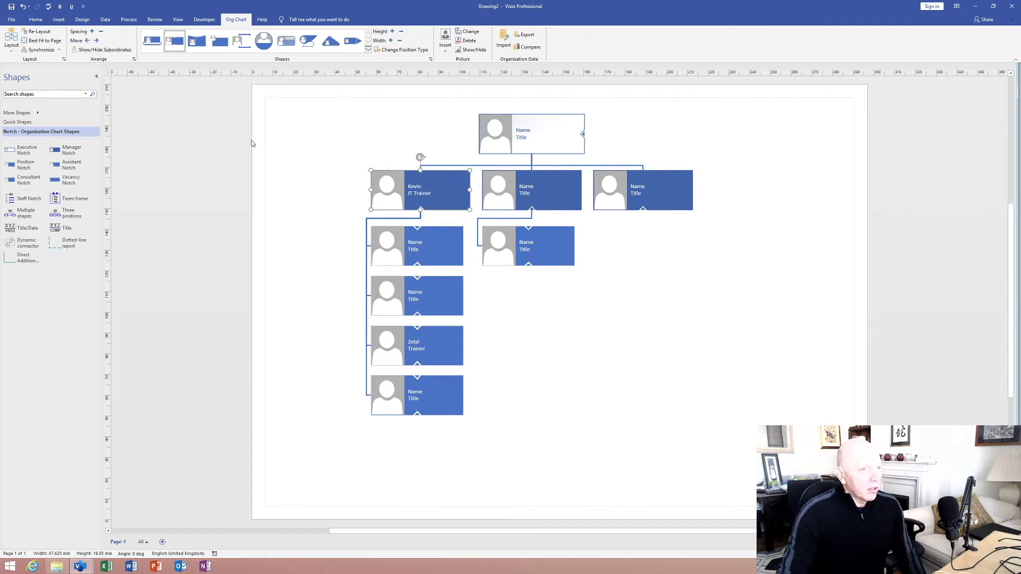
# Hide the IT Trainer manager's subordinates and show them again
pyautogui.click(101, 51)
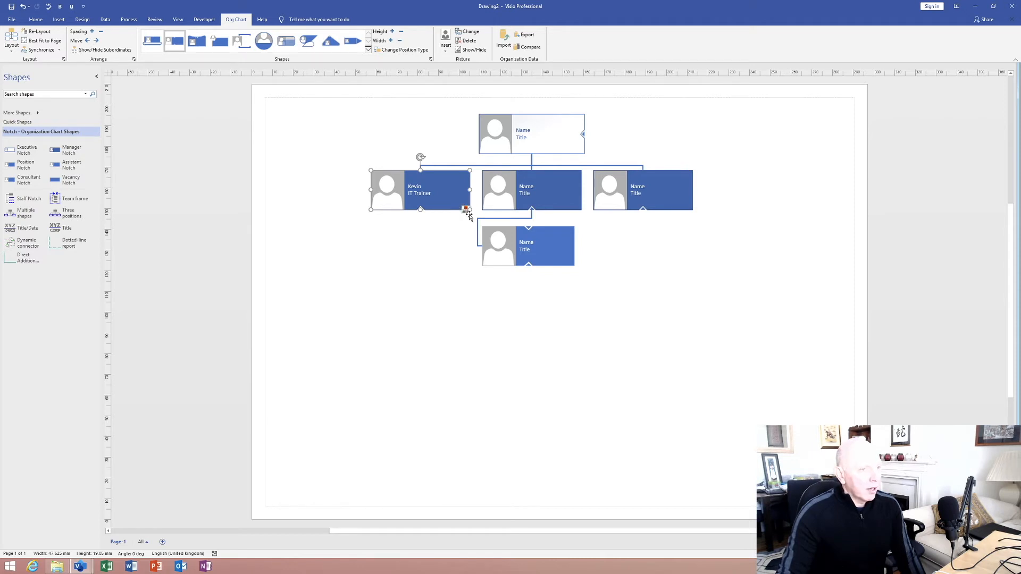
pyautogui.click(103, 51)
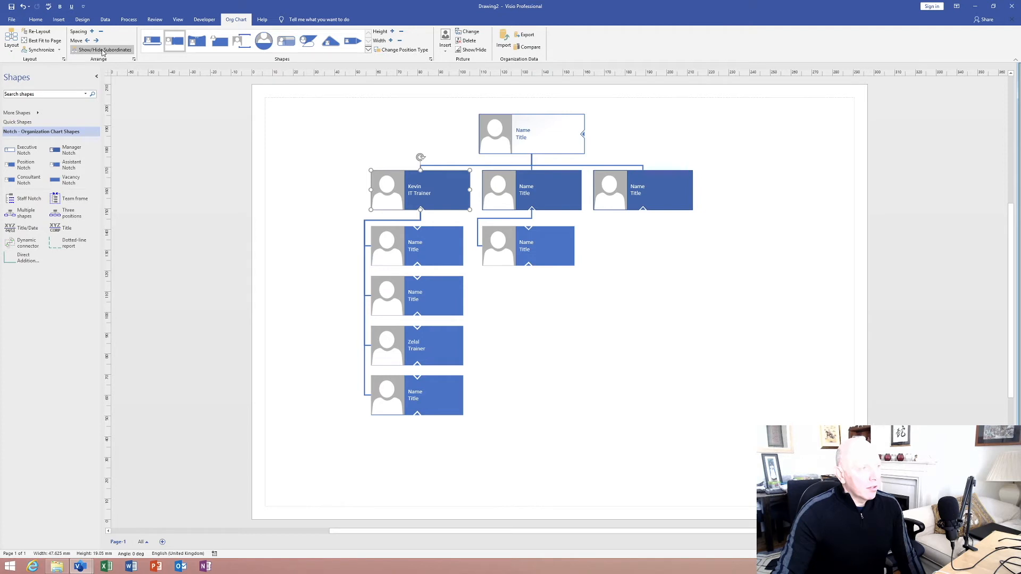
# Review the custom spacing values available for the IT Trainer manager's layout and leave the spacing settings without changes
pyautogui.click(134, 60)
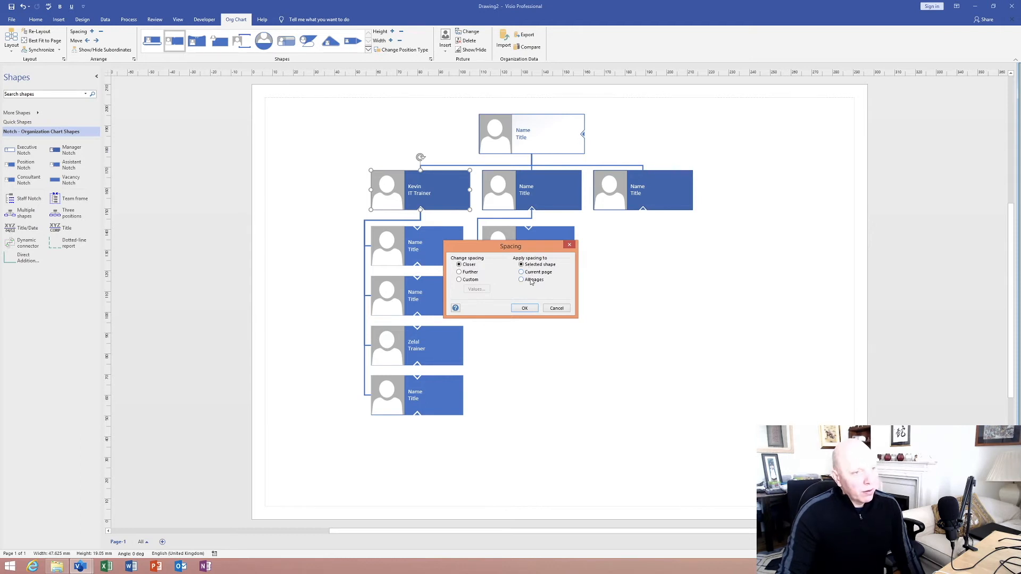
pyautogui.click(459, 279)
pyautogui.click(476, 289)
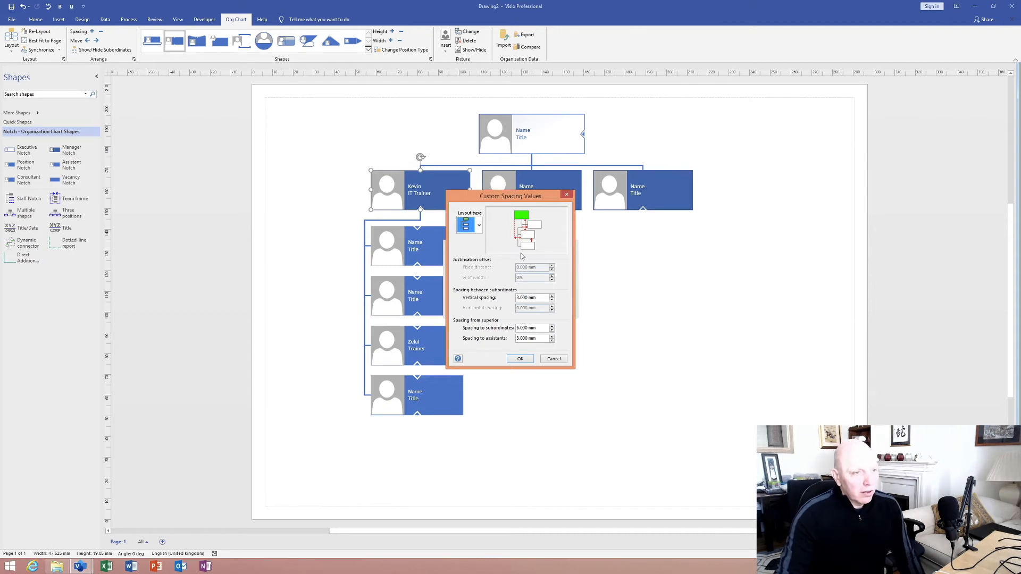
pyautogui.click(553, 359)
pyautogui.click(556, 308)
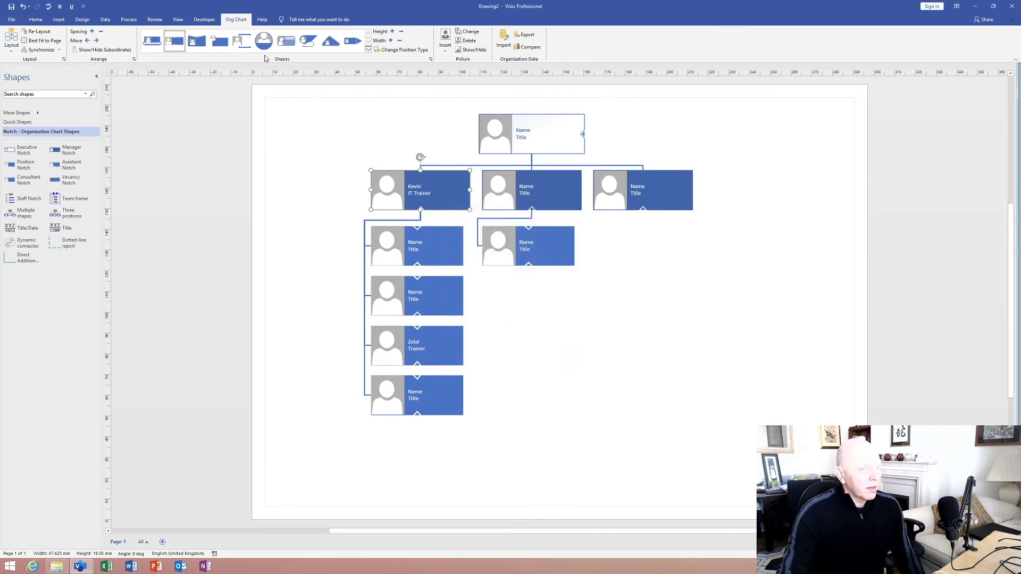
# Increase the height of the IT Trainer manager's shape by one increment and reduce it again
pyautogui.click(392, 32)
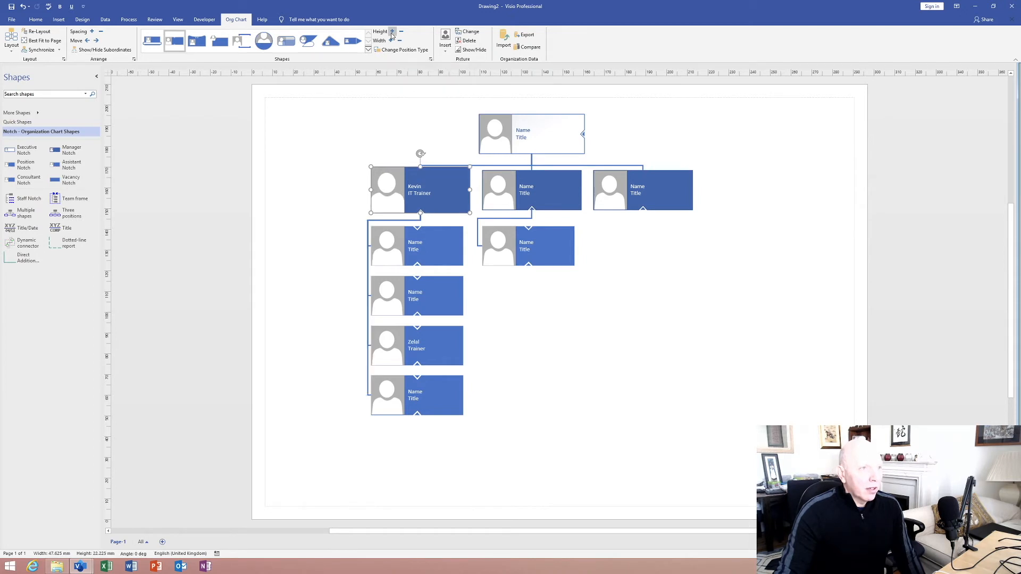
pyautogui.click(401, 32)
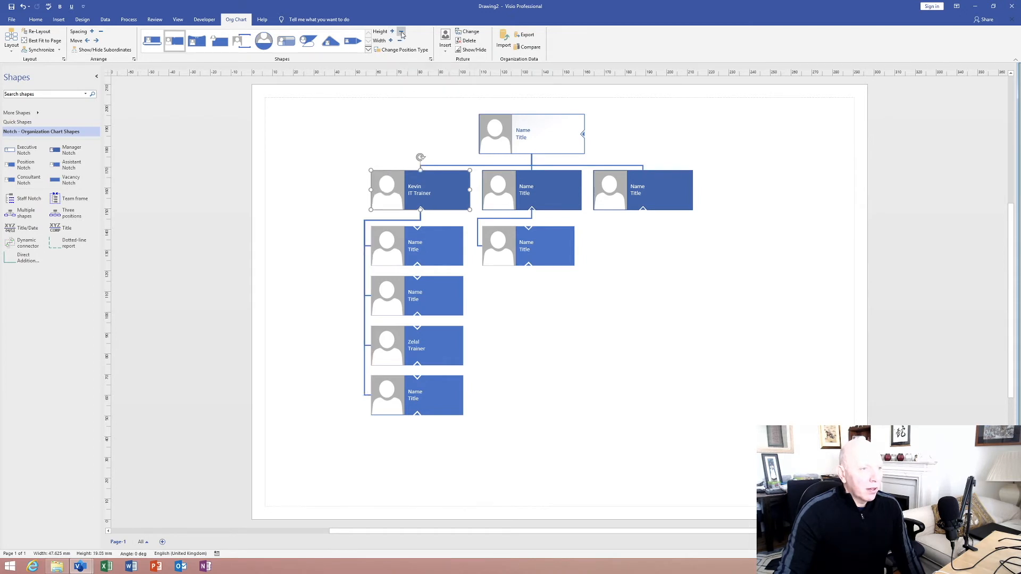
# With no shape selected, increase and restore the height of all chart shapes by one increment, and do the same with their width
pyautogui.click(346, 127)
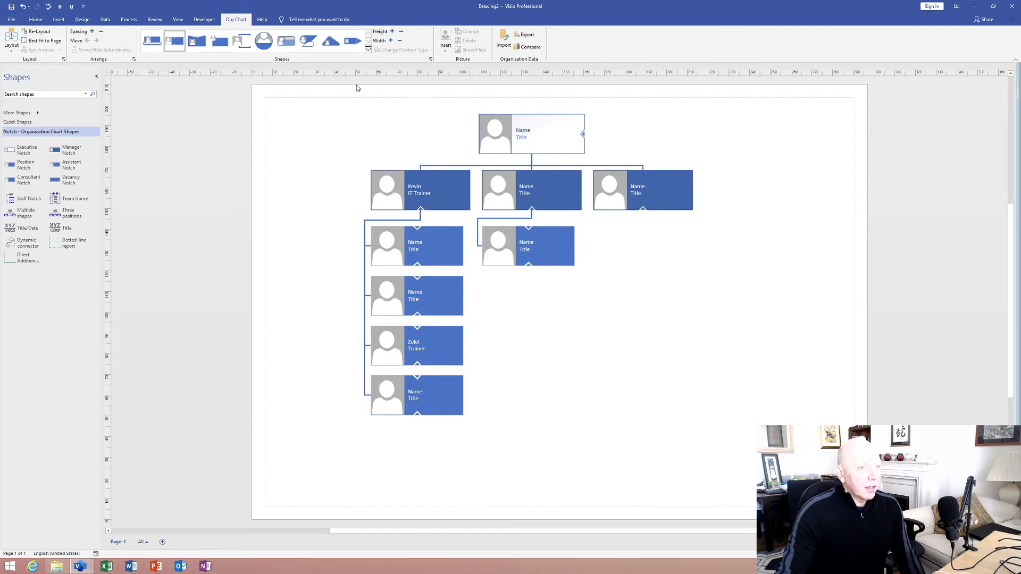
pyautogui.click(392, 32)
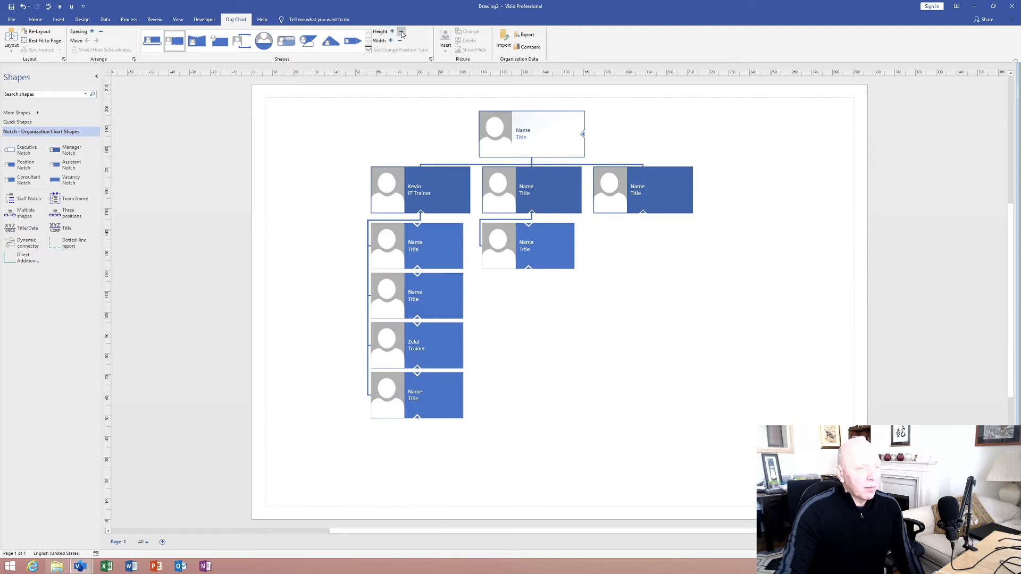
pyautogui.click(402, 32)
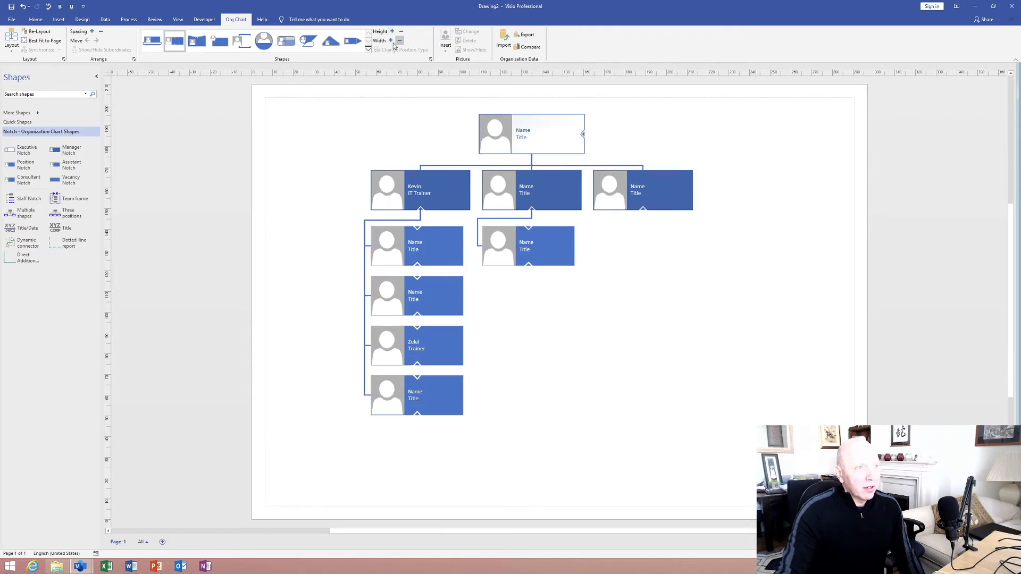
pyautogui.click(391, 41)
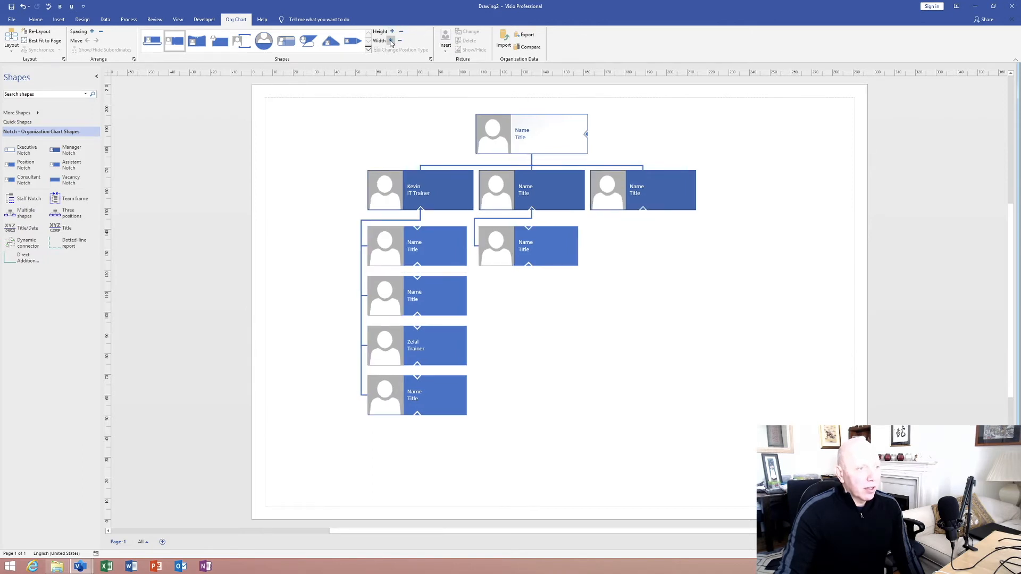
pyautogui.click(400, 41)
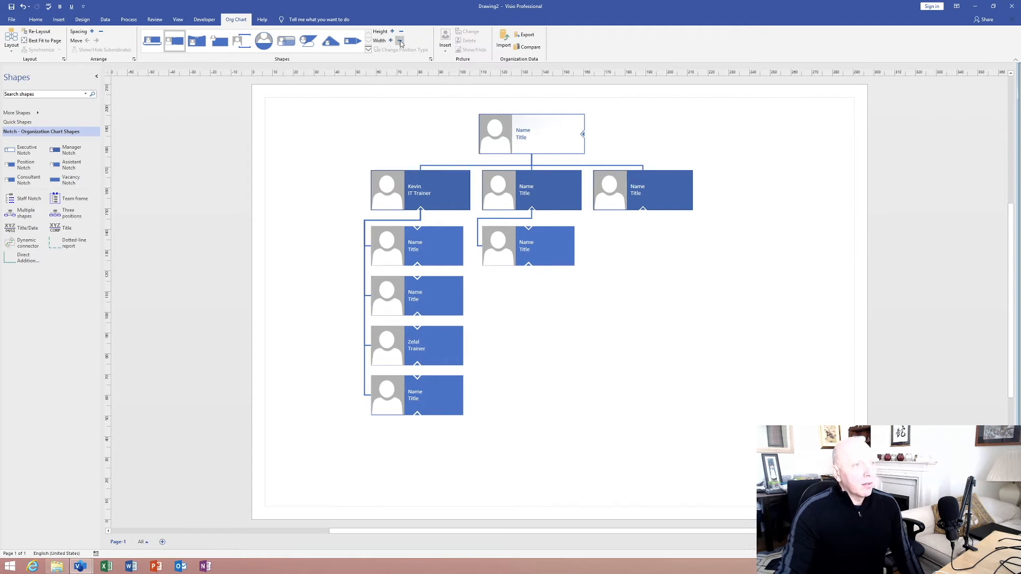
# Review the organization chart's shape display options and accept them without changes
pyautogui.click(431, 61)
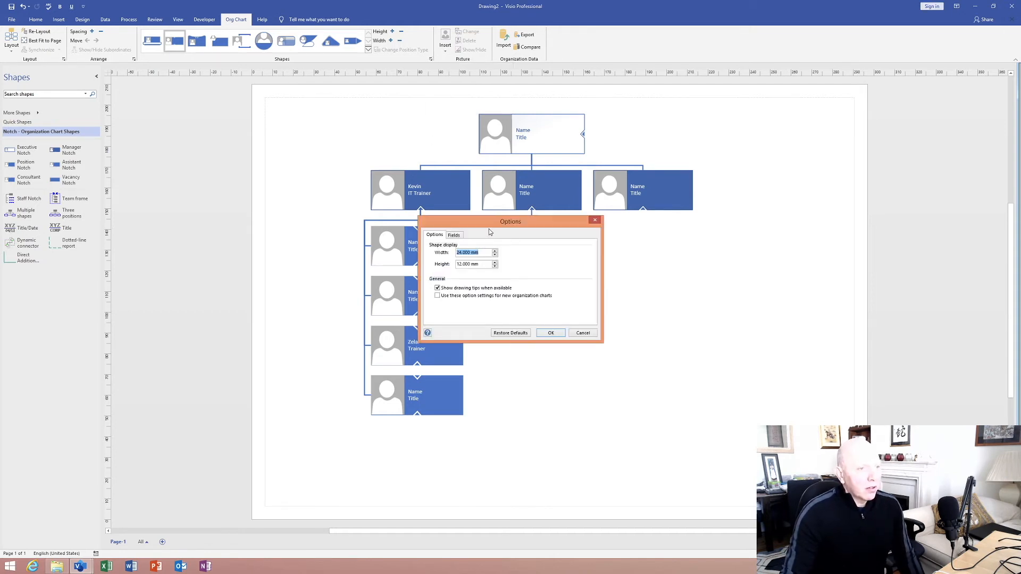
pyautogui.moveTo(489, 222); pyautogui.dragTo(484, 149)
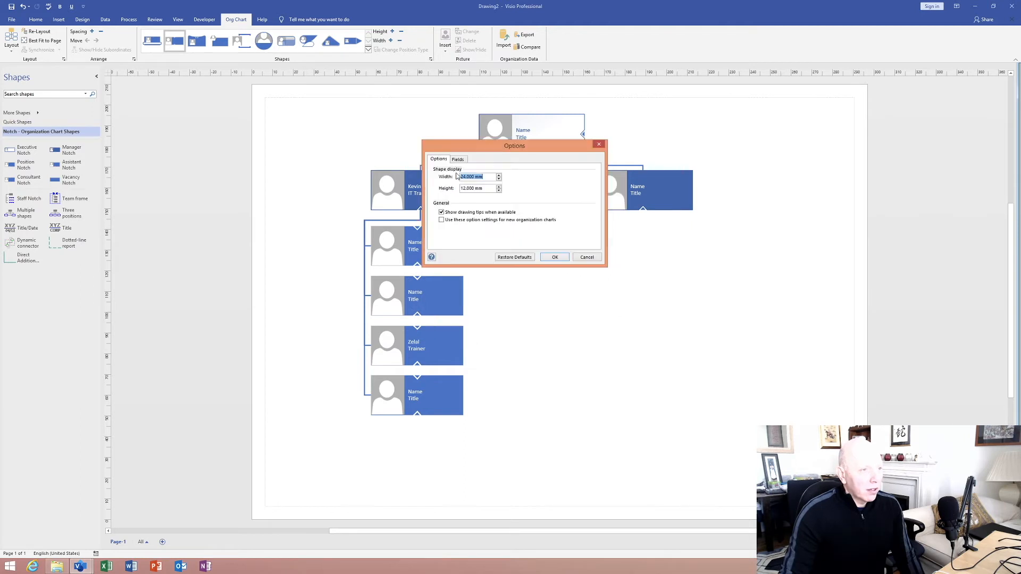
pyautogui.moveTo(484, 149); pyautogui.dragTo(538, 226)
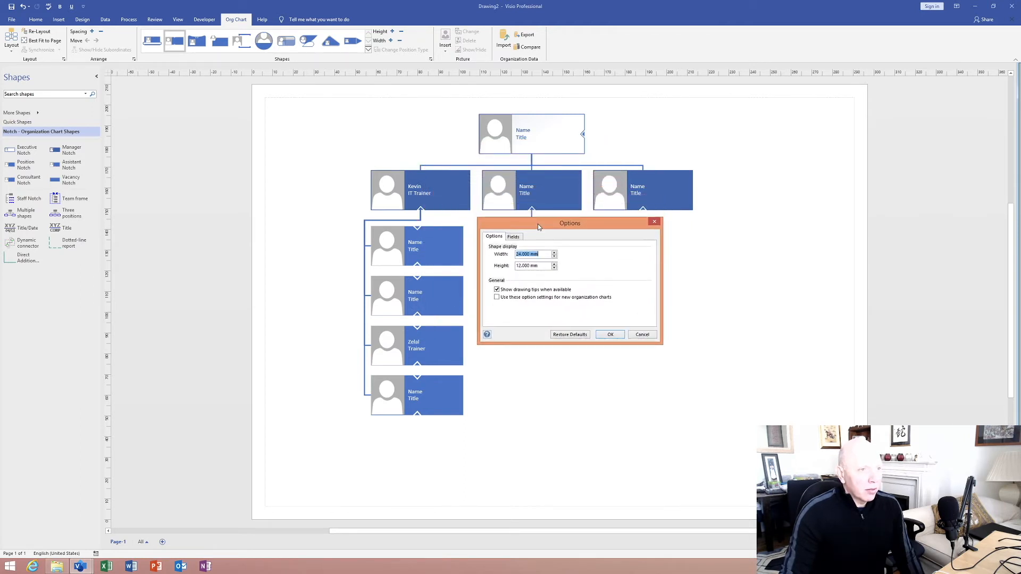
pyautogui.click(616, 339)
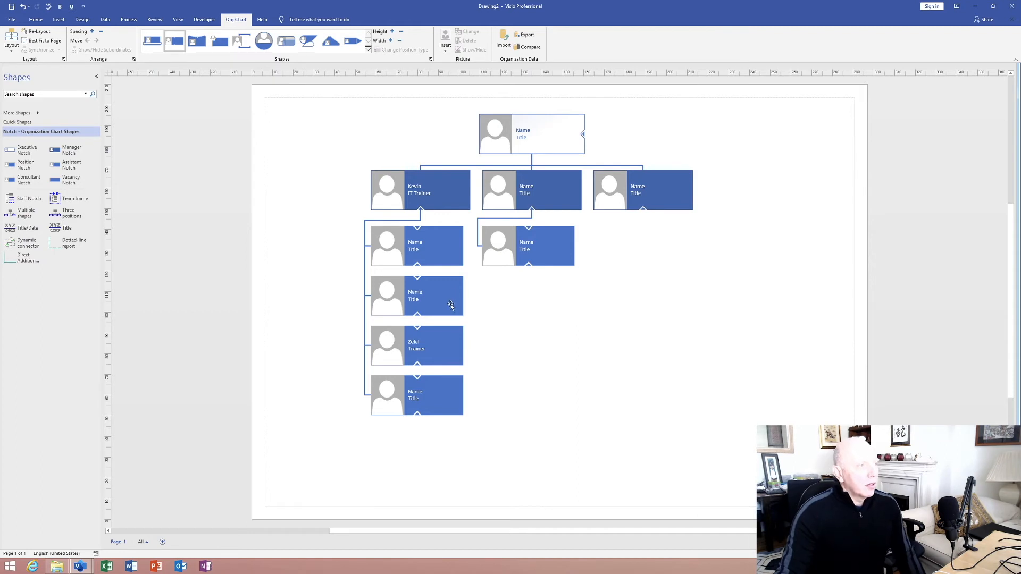
# Nudge the IT Trainer manager's shape and its subordinates about 15 mm to the left, away from the middle manager's branch
pyautogui.click(445, 187)
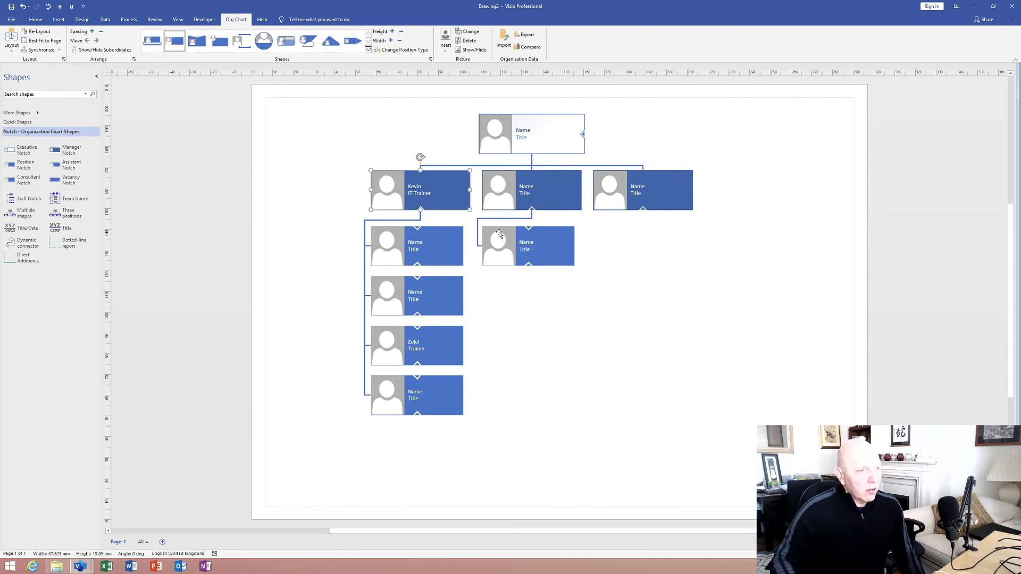
pyautogui.hotkey('shift', 'Left')
pyautogui.hotkey('shift', 'Left')
pyautogui.hotkey('shift', 'Left')
pyautogui.hotkey('shift', 'Left')
pyautogui.hotkey('shift', 'Left')
pyautogui.hotkey('shift', 'Left')
pyautogui.hotkey('shift', 'Left')
pyautogui.hotkey('shift', 'Left')
pyautogui.hotkey('shift', 'Left')
pyautogui.hotkey('shift', 'Left')
pyautogui.hotkey('shift', 'Left')
pyautogui.hotkey('shift', 'Left')
pyautogui.hotkey('shift', 'Left')
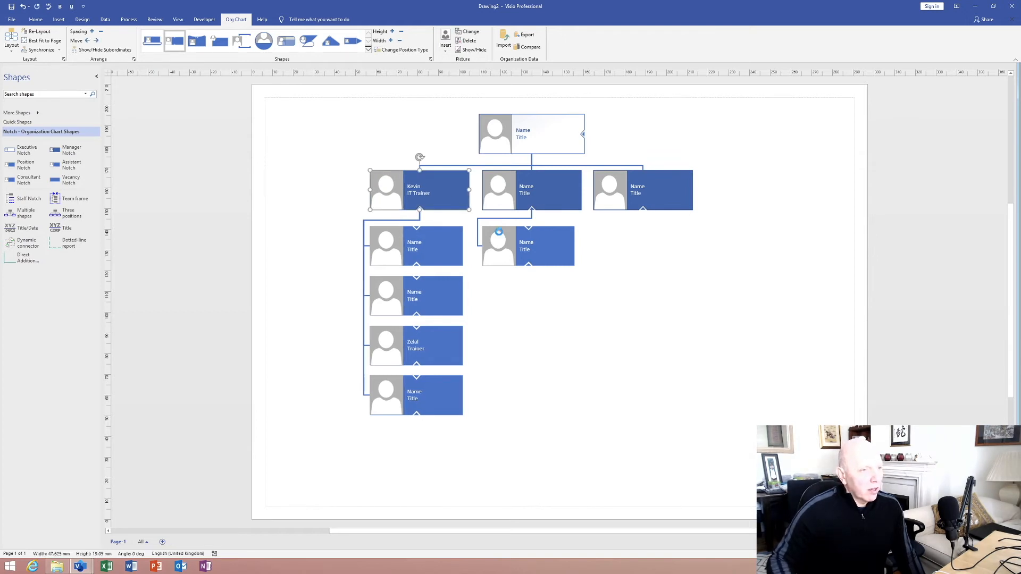
pyautogui.hotkey('shift', 'Left')
pyautogui.hotkey('shift', 'Left')
pyautogui.hotkey('shift', 'Left')
pyautogui.hotkey('shift', 'Left')
pyautogui.hotkey('shift', 'Left')
pyautogui.hotkey('shift', 'Left')
pyautogui.hotkey('shift', 'Left')
pyautogui.hotkey('shift', 'Left')
pyautogui.hotkey('shift', 'Left')
pyautogui.hotkey('shift', 'Left')
pyautogui.hotkey('shift', 'Left')
pyautogui.hotkey('shift', 'Left')
pyautogui.hotkey('shift', 'Left')
pyautogui.hotkey('shift', 'Left')
pyautogui.hotkey('shift', 'Left')
pyautogui.hotkey('shift', 'Left')
pyautogui.hotkey('shift', 'Left')
pyautogui.hotkey('shift', 'Left')
pyautogui.hotkey('shift', 'Left')
pyautogui.hotkey('shift', 'Left')
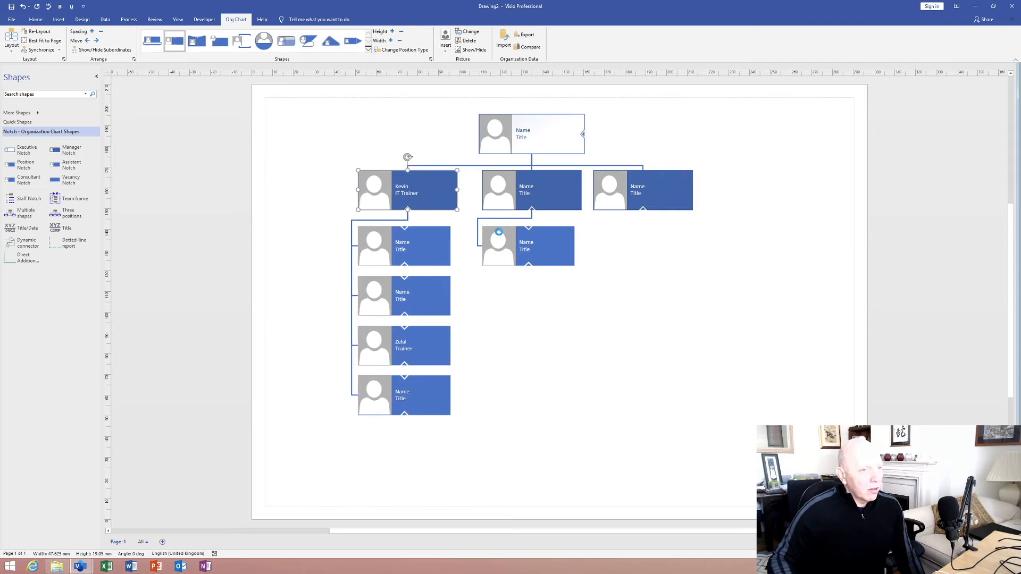
pyautogui.hotkey('shift', 'Left')
pyautogui.hotkey('shift', 'Left')
pyautogui.hotkey('shift', 'Left')
pyautogui.hotkey('shift', 'Left')
pyautogui.hotkey('shift', 'Left')
pyautogui.hotkey('shift', 'Left')
pyautogui.hotkey('shift', 'Left')
pyautogui.hotkey('shift', 'Left')
pyautogui.hotkey('shift', 'Left')
pyautogui.hotkey('shift', 'Left')
pyautogui.hotkey('shift', 'Left')
pyautogui.hotkey('shift', 'Left')
pyautogui.hotkey('shift', 'Left')
pyautogui.hotkey('shift', 'Left')
pyautogui.hotkey('shift', 'Left')
pyautogui.hotkey('shift', 'Left')
pyautogui.hotkey('shift', 'Left')
pyautogui.hotkey('shift', 'Left')
pyautogui.hotkey('shift', 'Left')
pyautogui.hotkey('shift', 'Left')
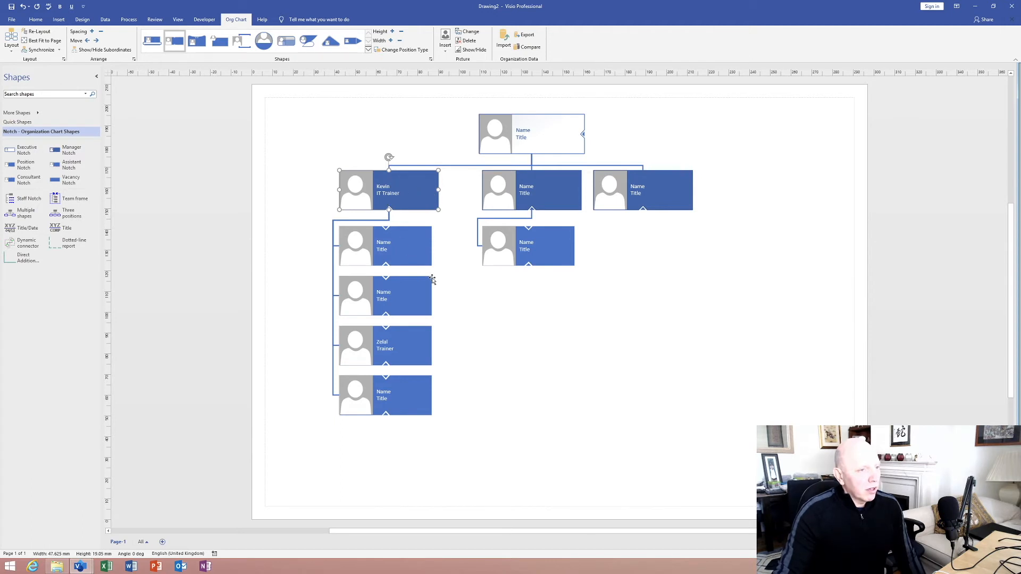
pyautogui.click(490, 218)
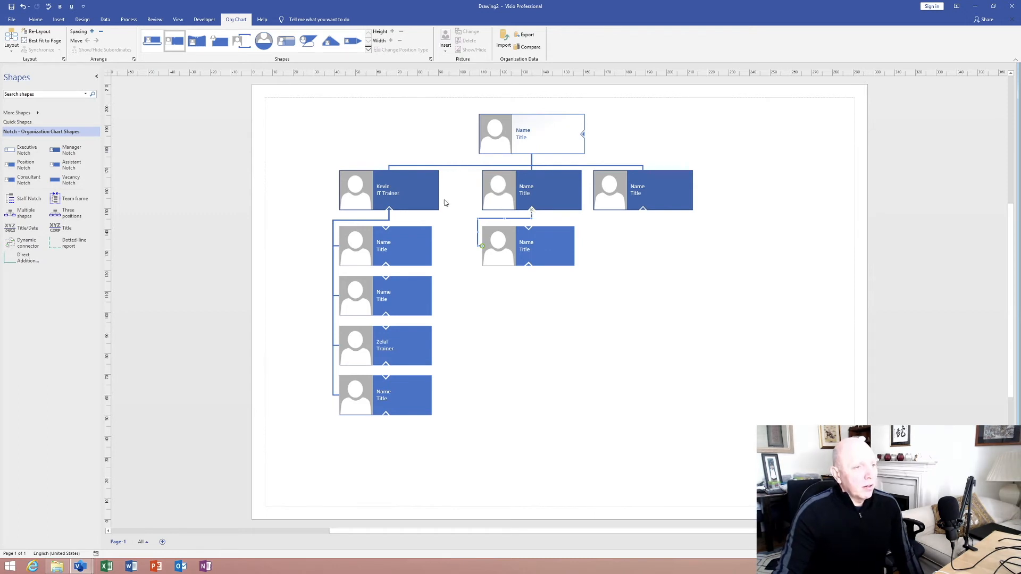
# Insert the picture "Logo resized - facebook" from the Desktop folder into the IT Trainer manager's shape
pyautogui.click(355, 187)
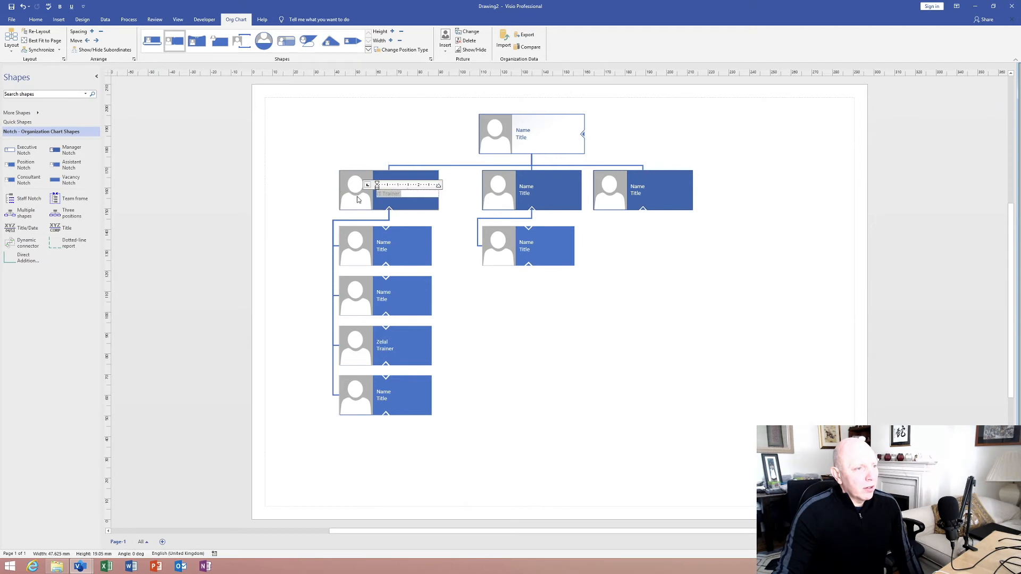
pyautogui.click(356, 188)
pyautogui.click(385, 177)
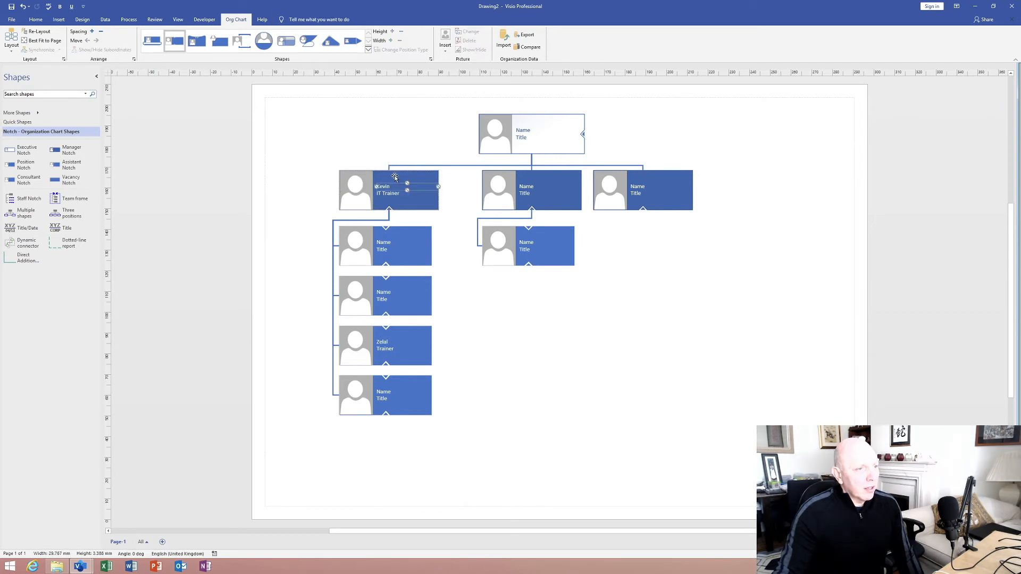
pyautogui.click(381, 172)
pyautogui.click(447, 49)
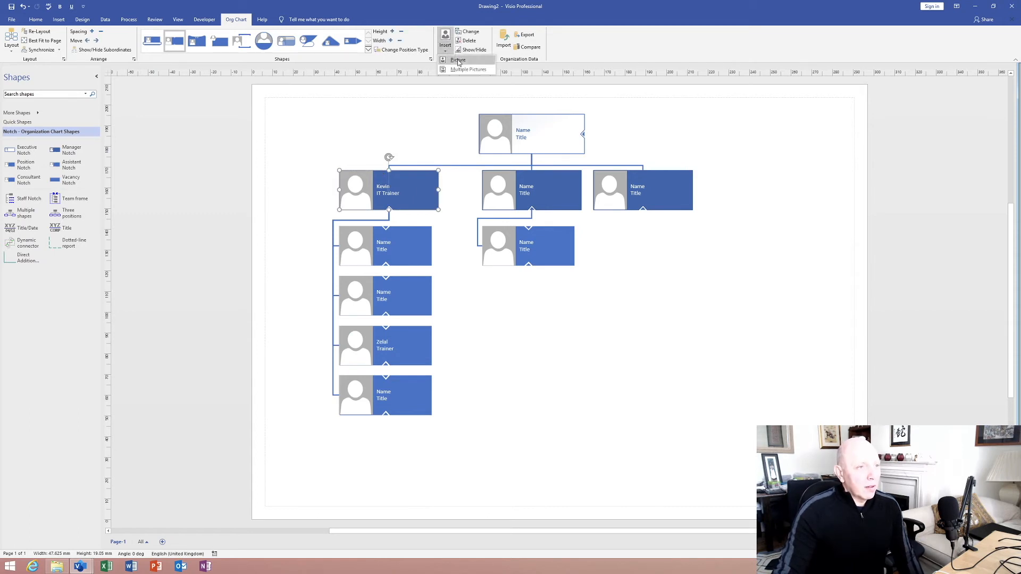
pyautogui.click(458, 60)
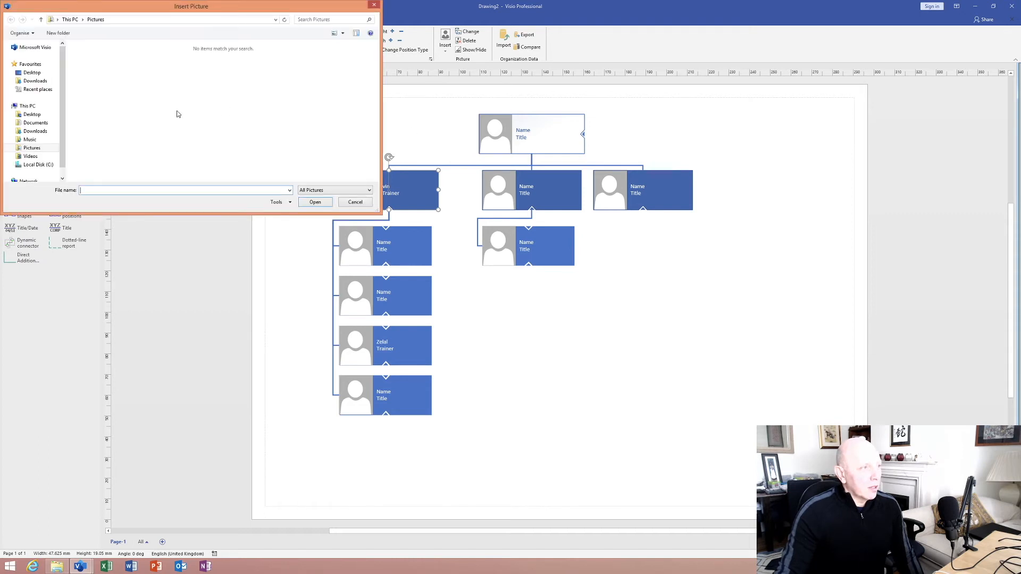
pyautogui.moveTo(62, 158); pyautogui.dragTo(62, 164)
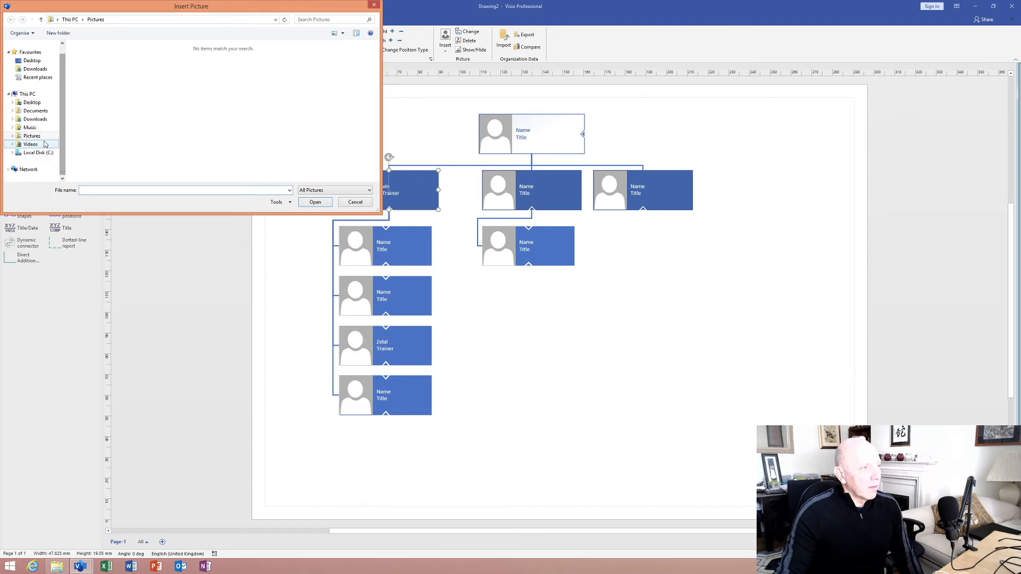
pyautogui.click(41, 104)
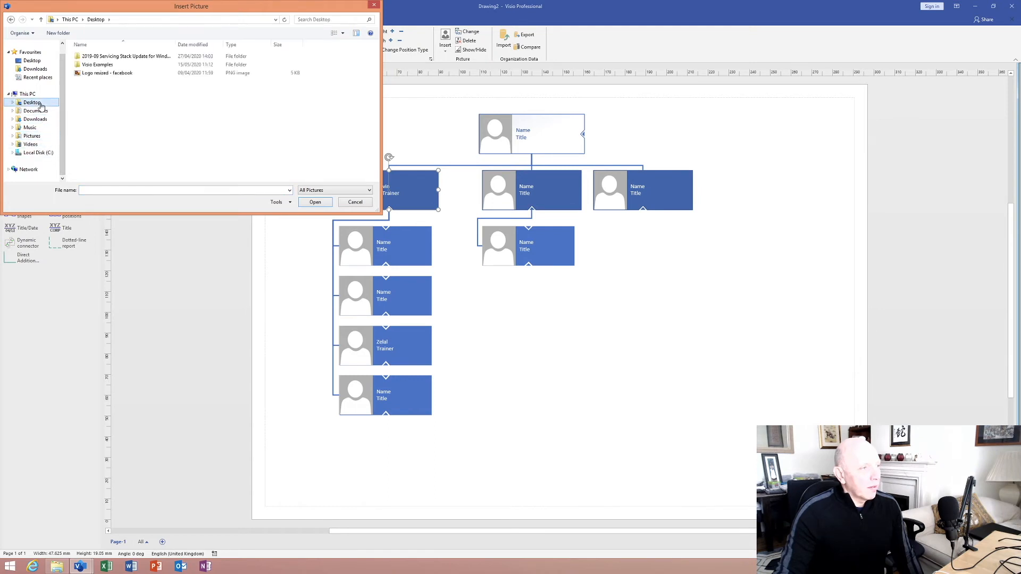
pyautogui.click(101, 75)
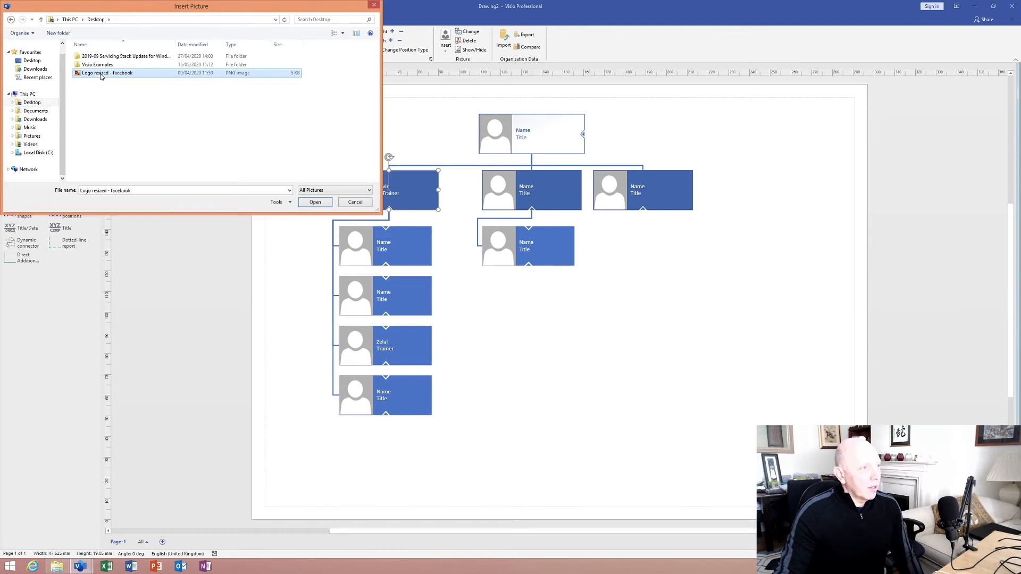
pyautogui.click(316, 203)
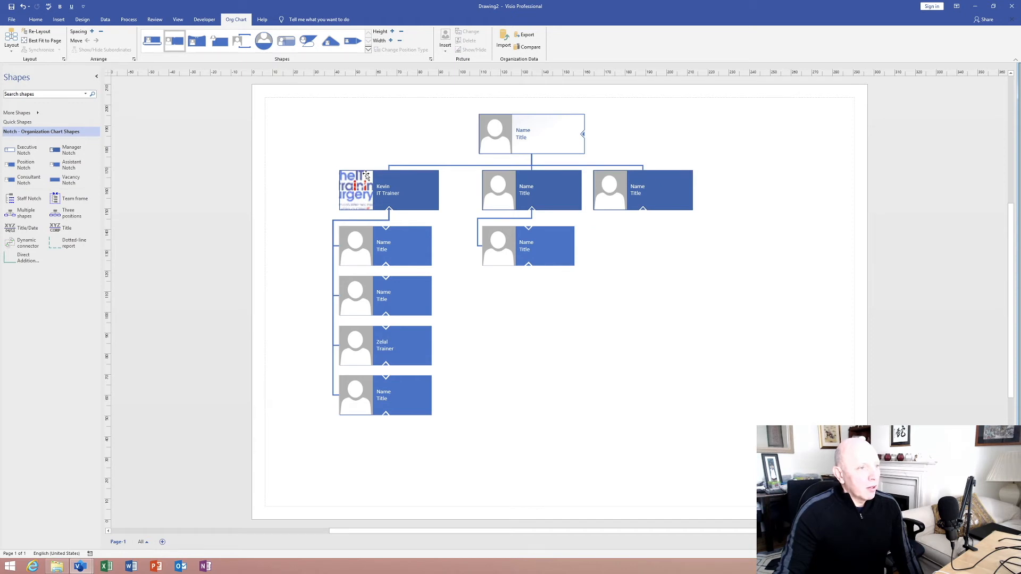
# Hide and show the picture in the IT Trainer manager's shape, and delete it from the shape
pyautogui.click(424, 177)
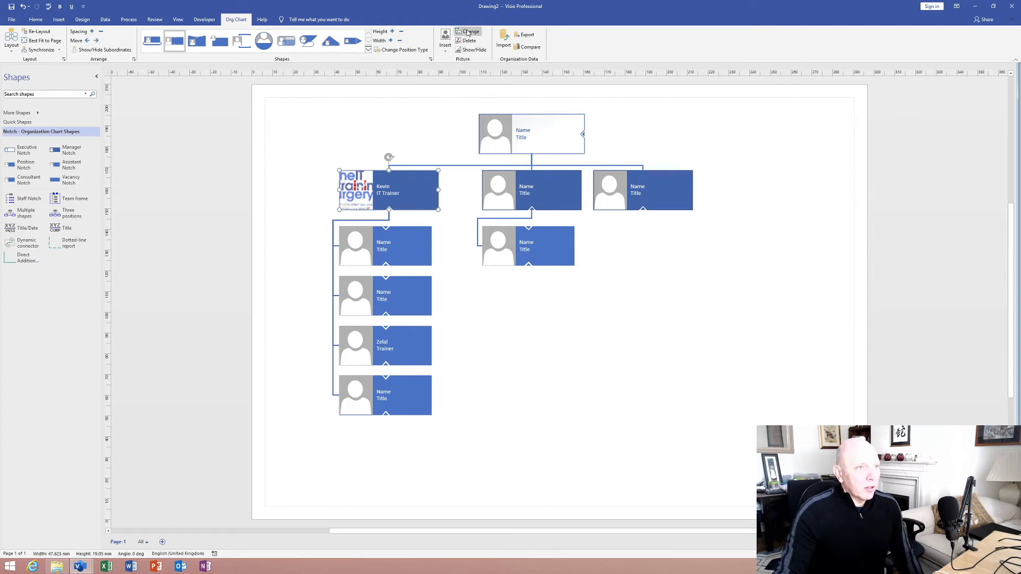
pyautogui.click(472, 50)
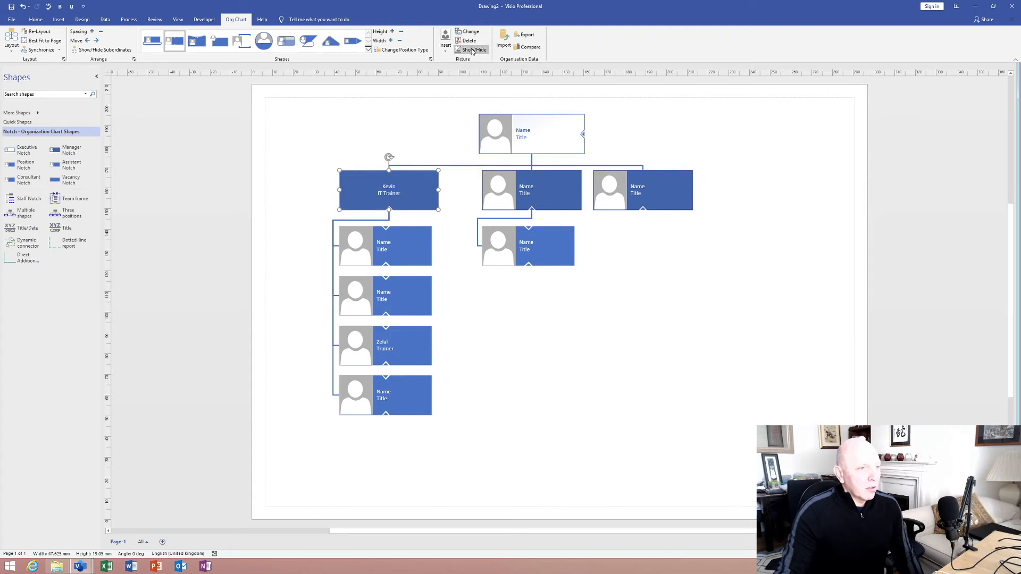
pyautogui.click(472, 50)
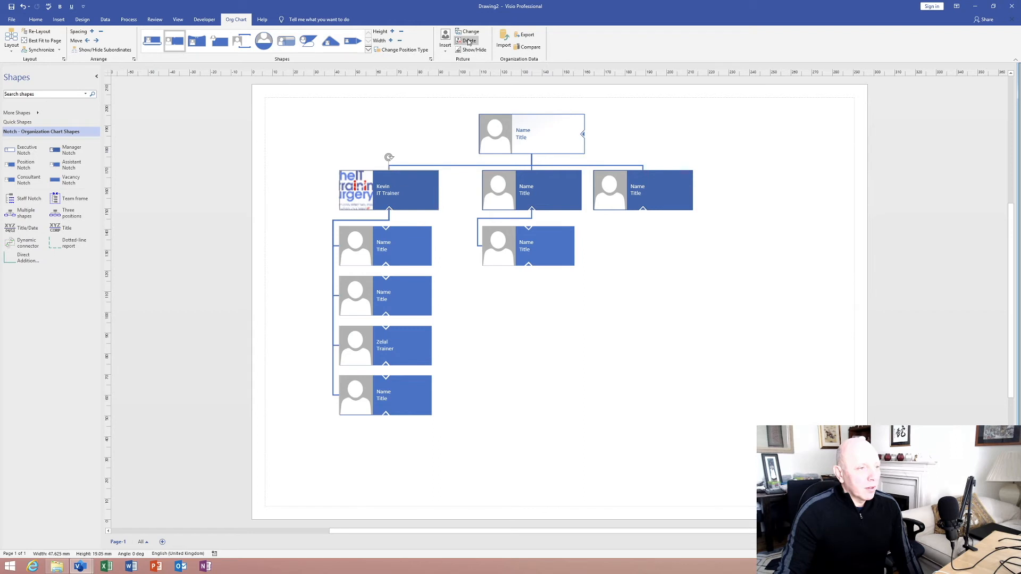
pyautogui.click(469, 41)
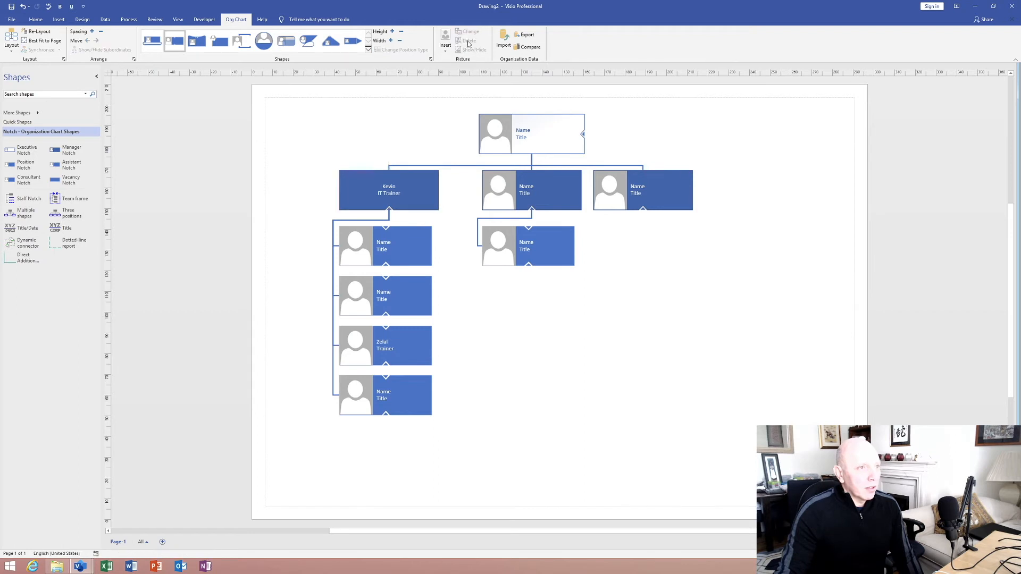
# Create a synchronized copy of the IT Trainer manager's branch on a new page, keeping the subordinates on the original page
pyautogui.click(423, 171)
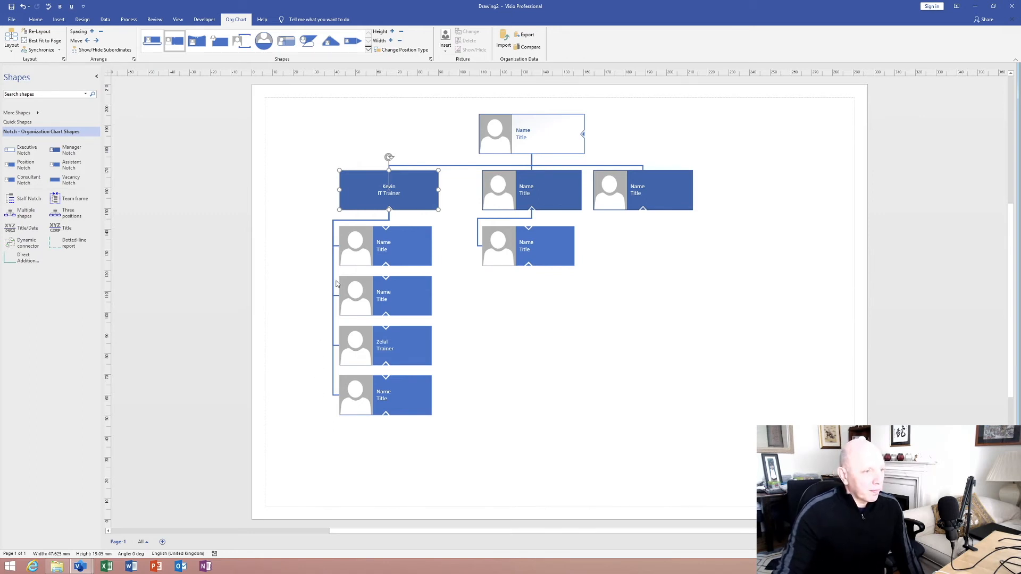
pyautogui.rightClick(355, 183)
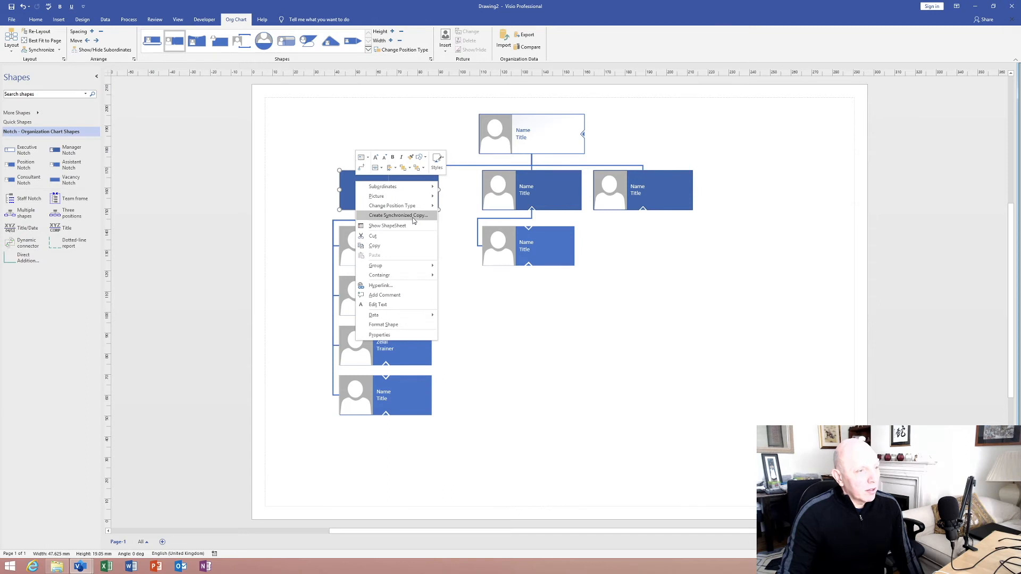
pyautogui.click(294, 173)
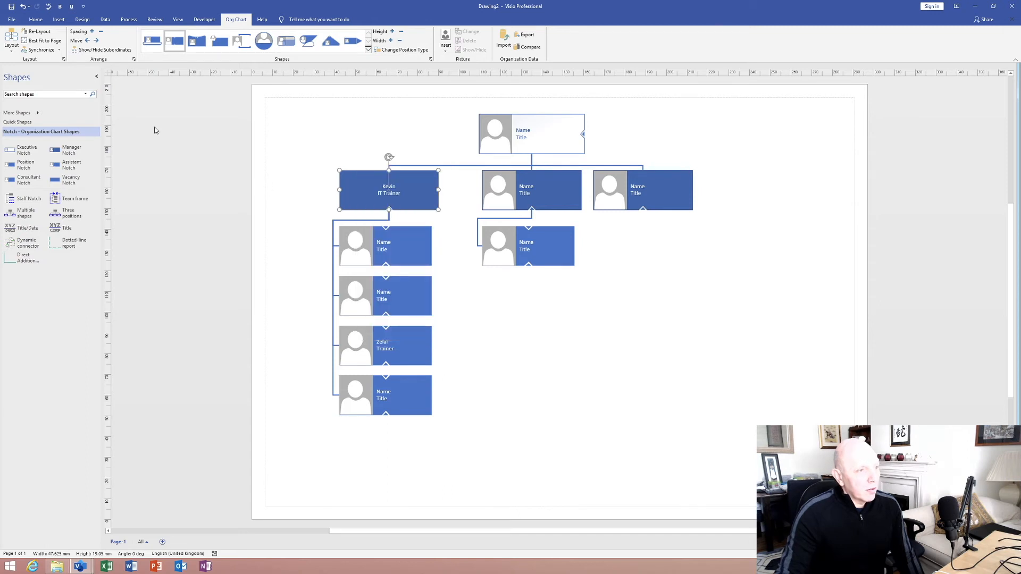
pyautogui.click(61, 51)
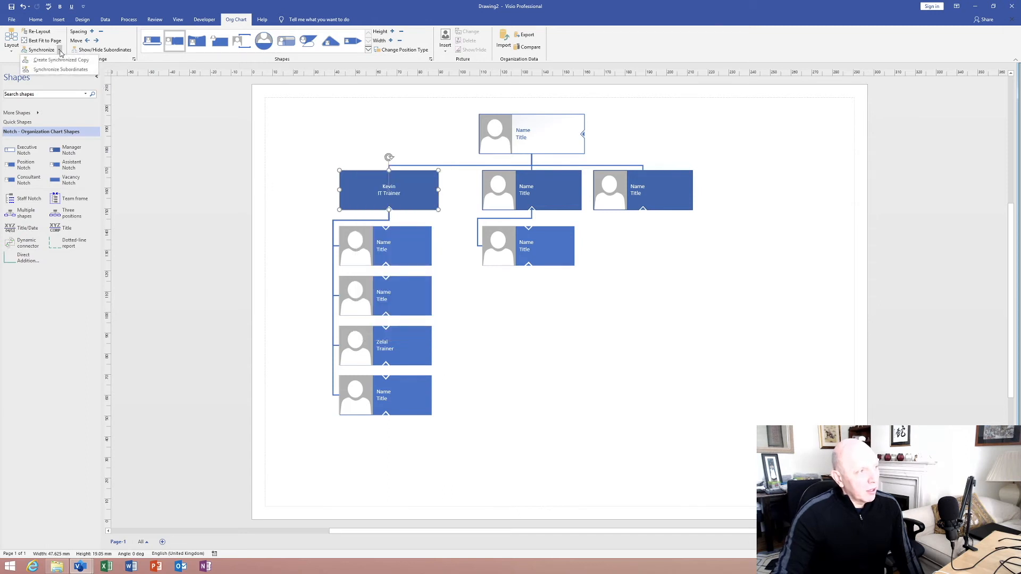
pyautogui.click(82, 63)
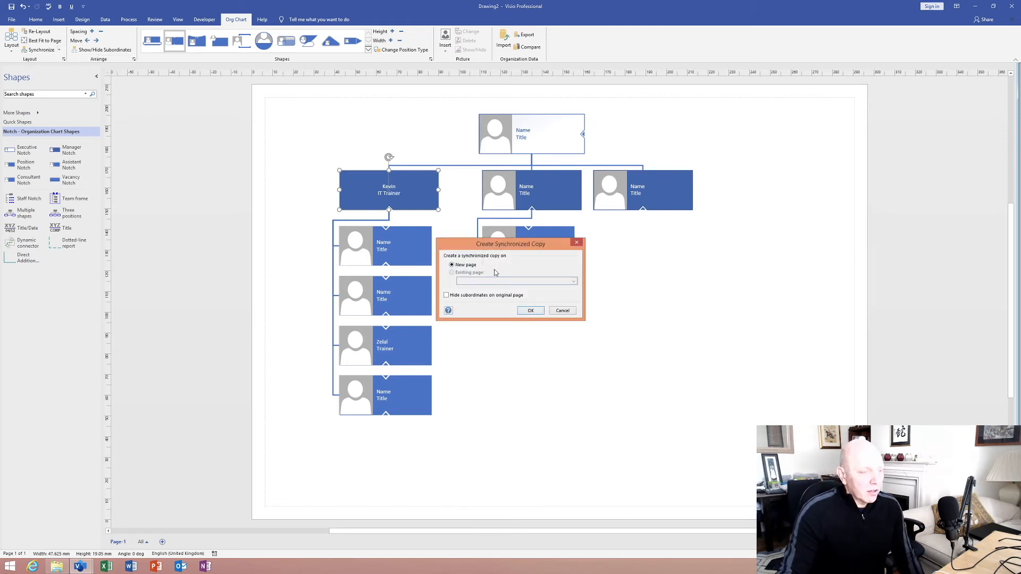
pyautogui.click(531, 311)
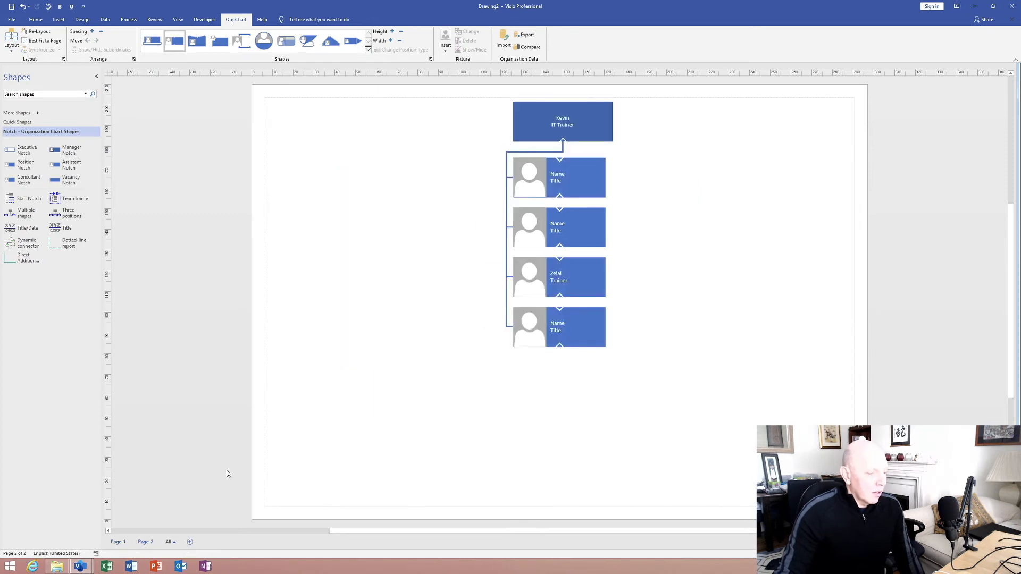
# Compare the original page with the synchronized copy, and rename Page-1 as Main and Page-2 as Sub
pyautogui.click(118, 542)
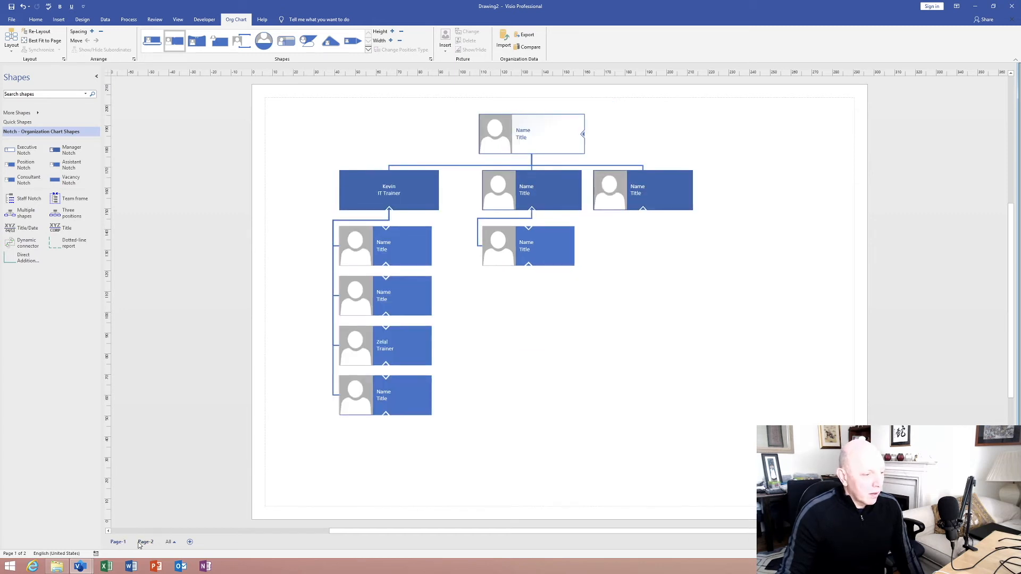
pyautogui.click(144, 542)
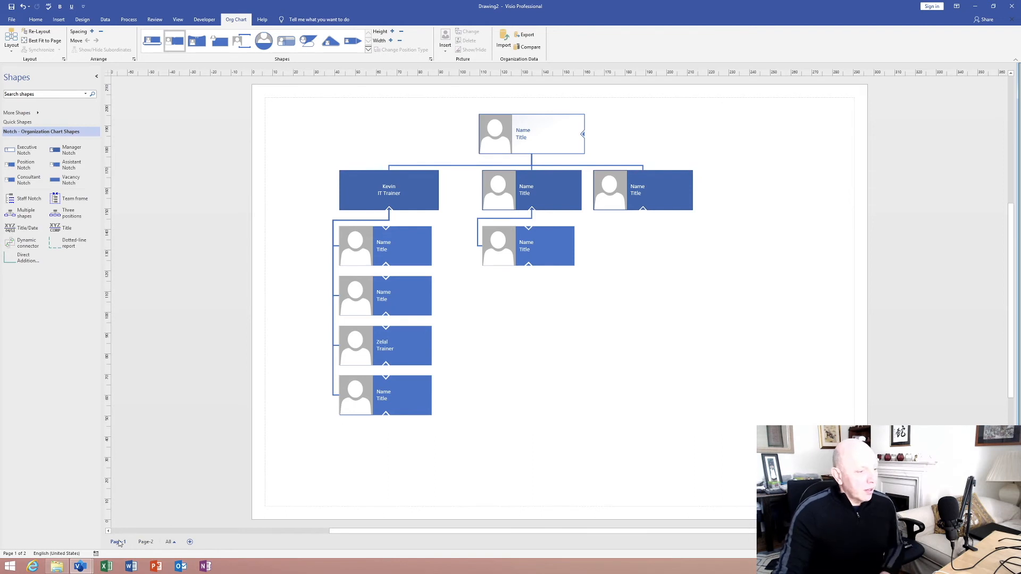
pyautogui.doubleClick(121, 543)
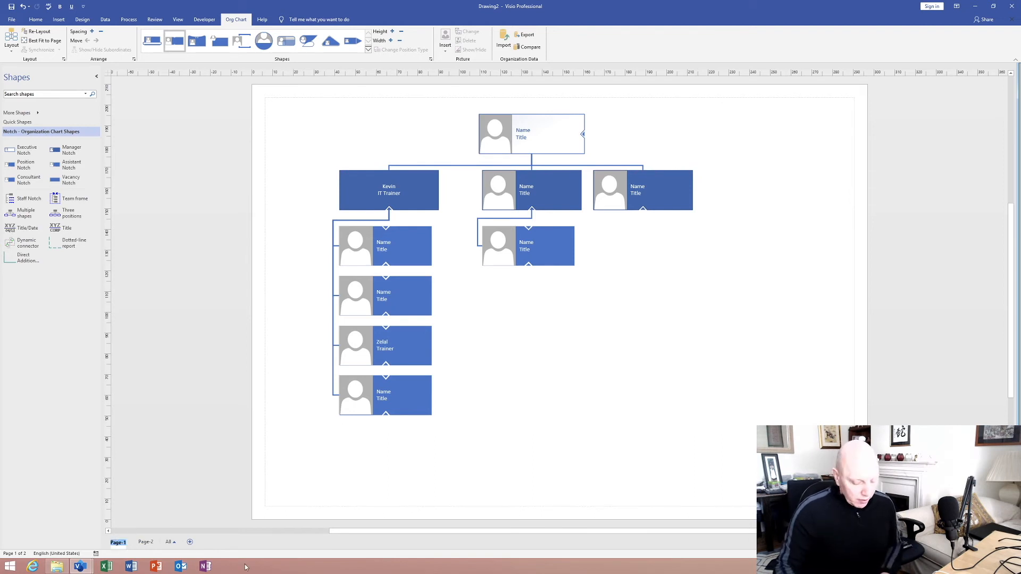
pyautogui.write('Main')
pyautogui.press('Return')
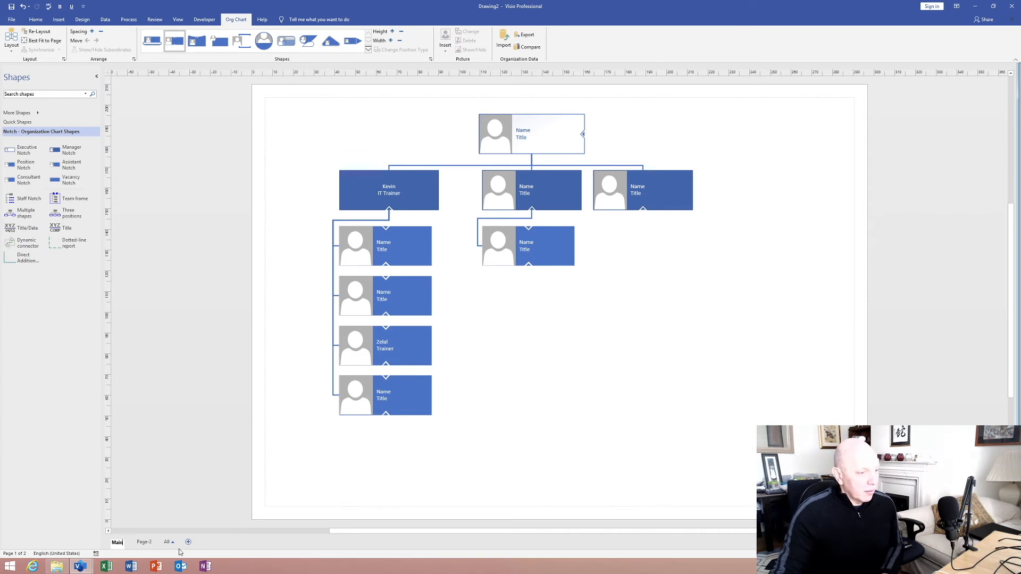
pyautogui.doubleClick(144, 543)
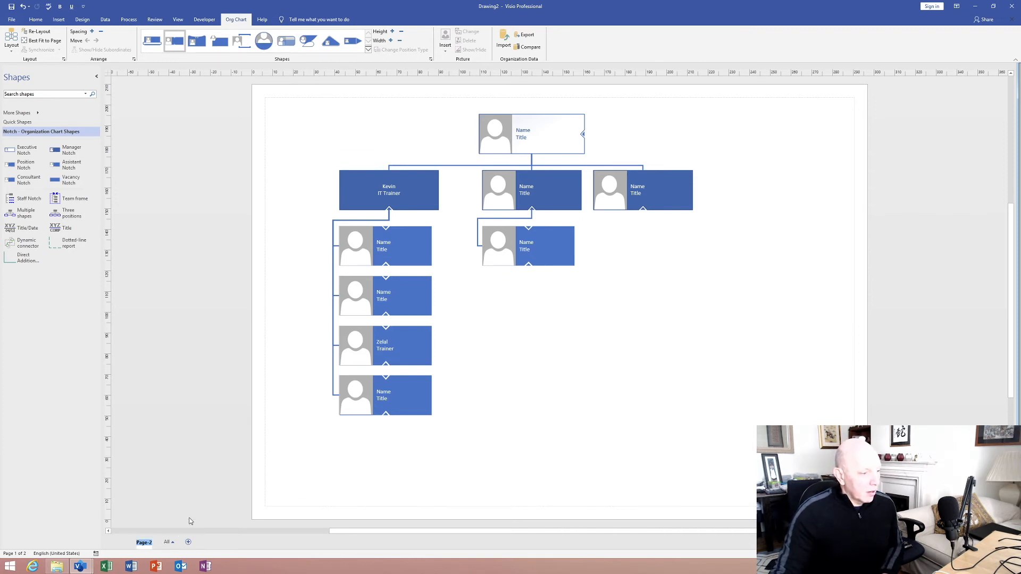
pyautogui.write('Sub')
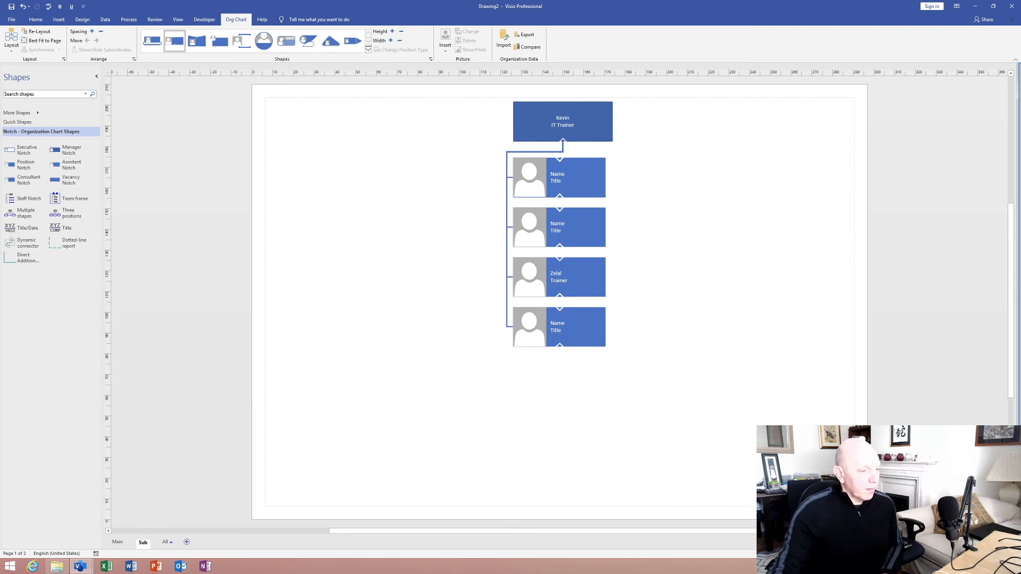
# Hide the subordinates of the IT Trainer manager on the Main page
pyautogui.click(119, 543)
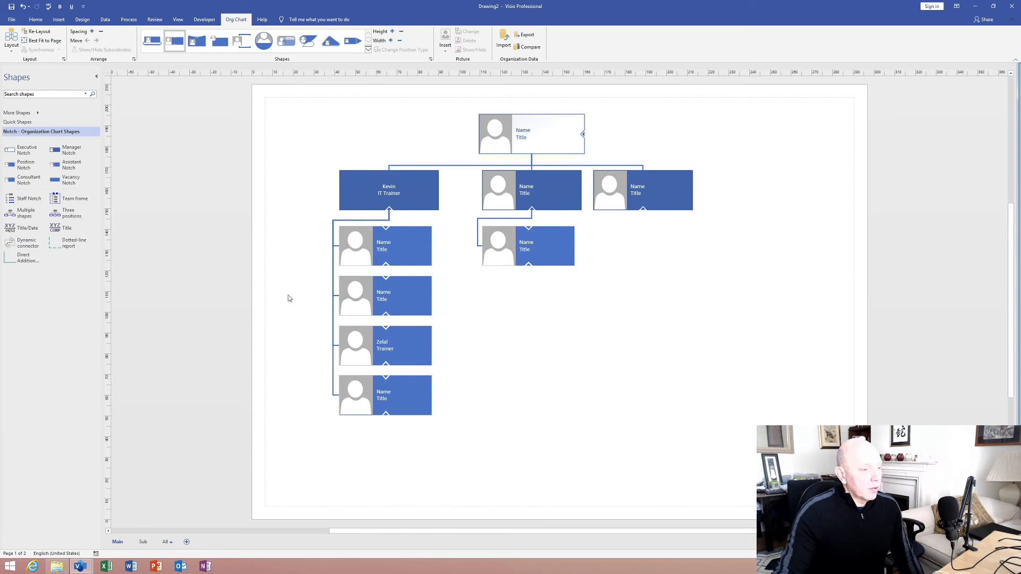
pyautogui.click(374, 196)
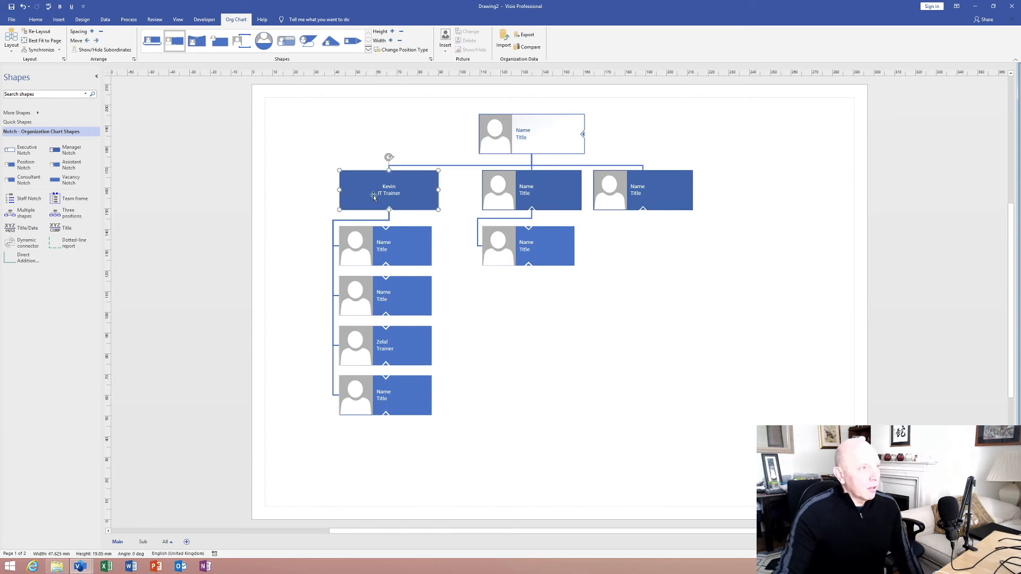
pyautogui.click(101, 50)
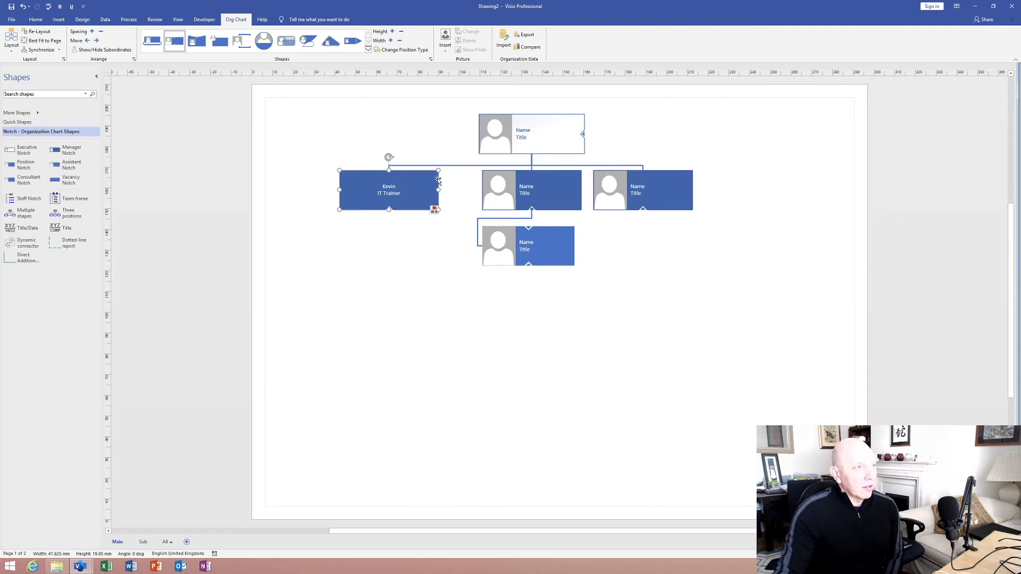
# Add a hyperlink to the IT Trainer manager's shape with the Sub page as its sub-address, keeping the default zoom
pyautogui.click(59, 21)
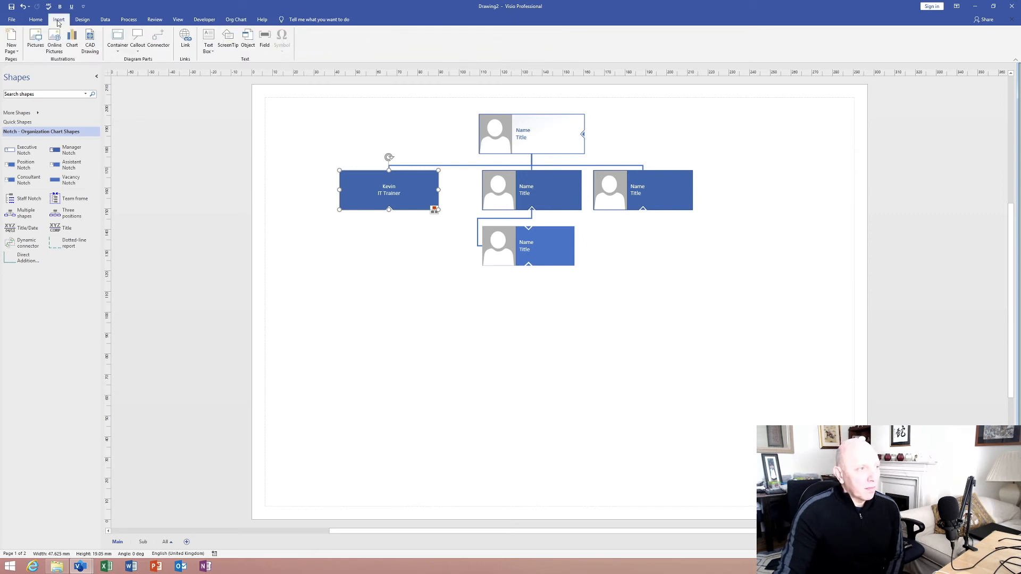
pyautogui.click(184, 47)
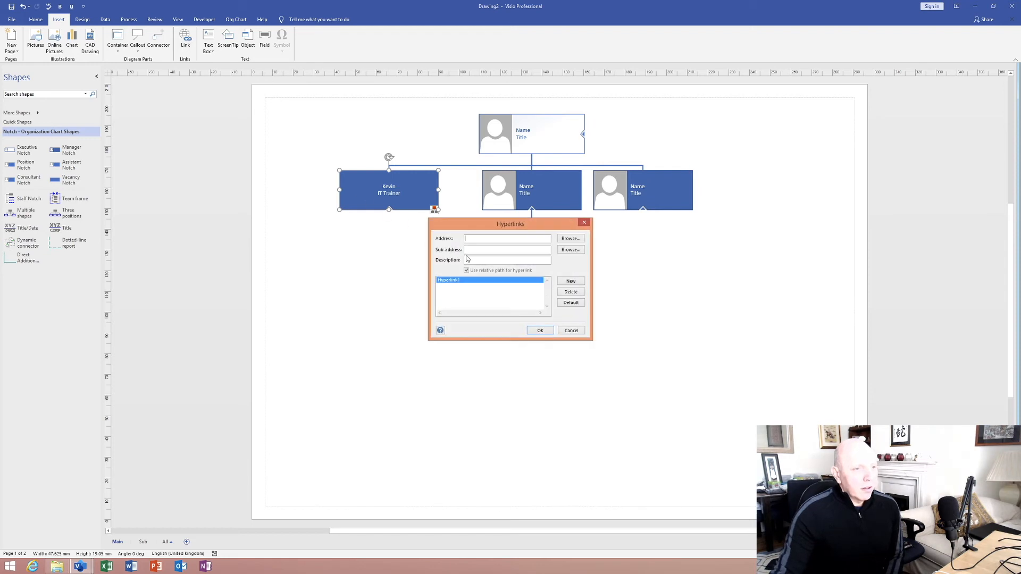
pyautogui.click(576, 240)
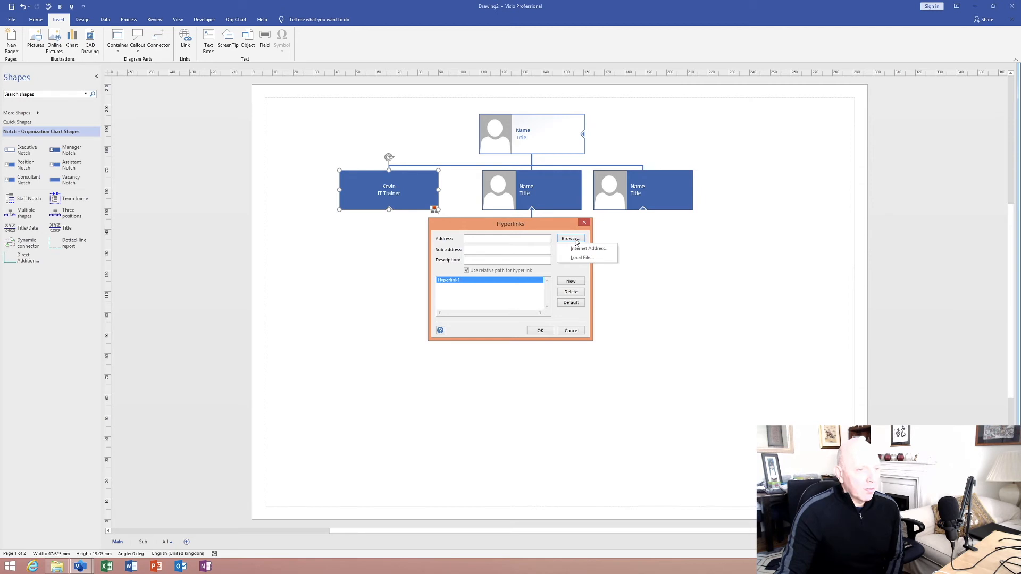
pyautogui.click(499, 250)
pyautogui.click(576, 250)
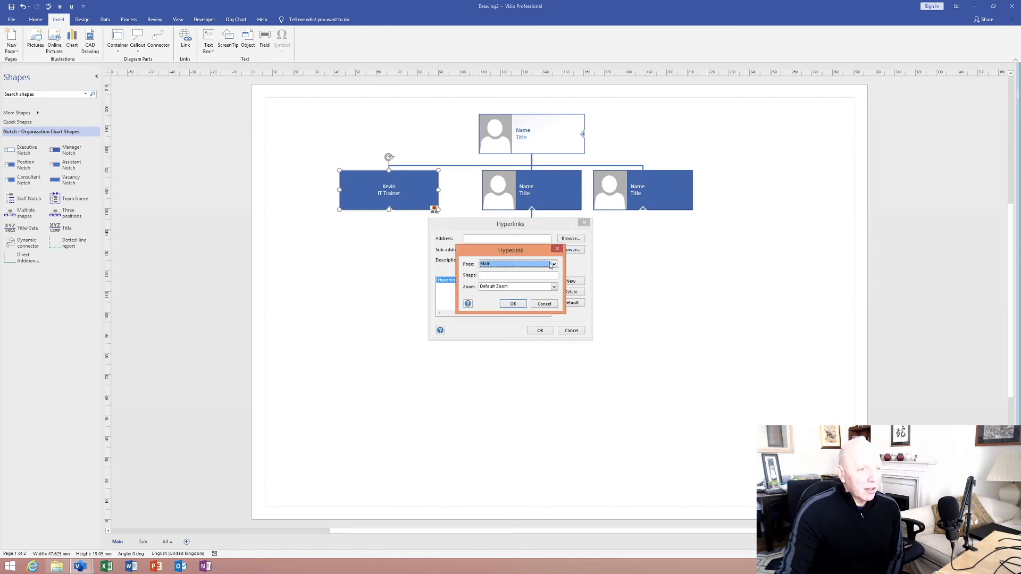
pyautogui.click(552, 264)
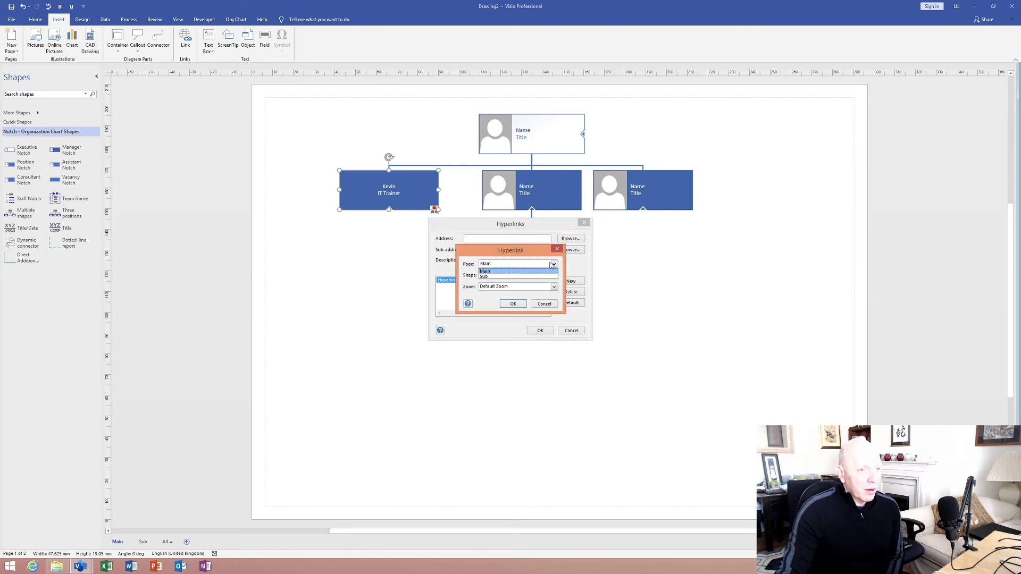
pyautogui.click(498, 277)
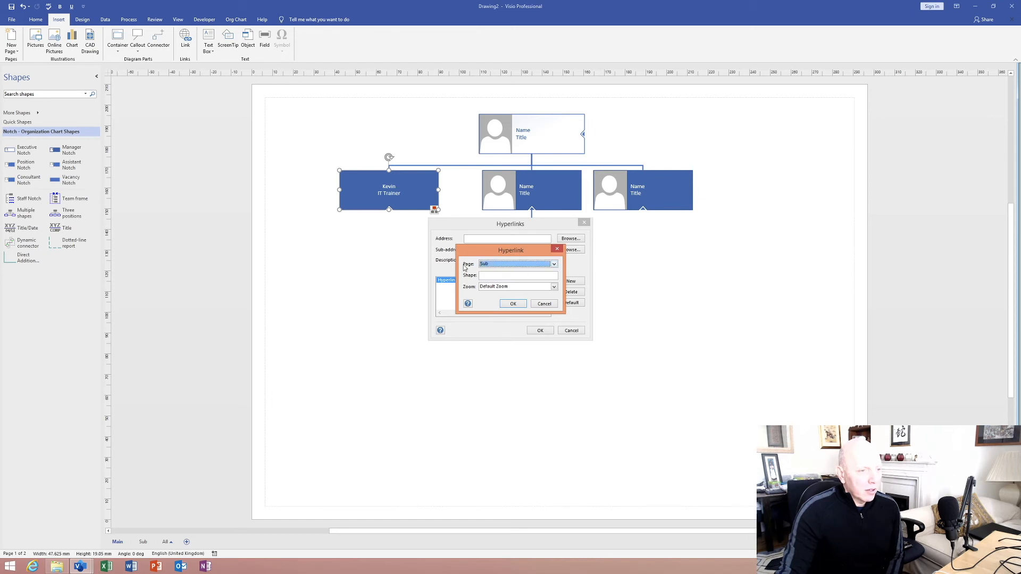
pyautogui.click(511, 305)
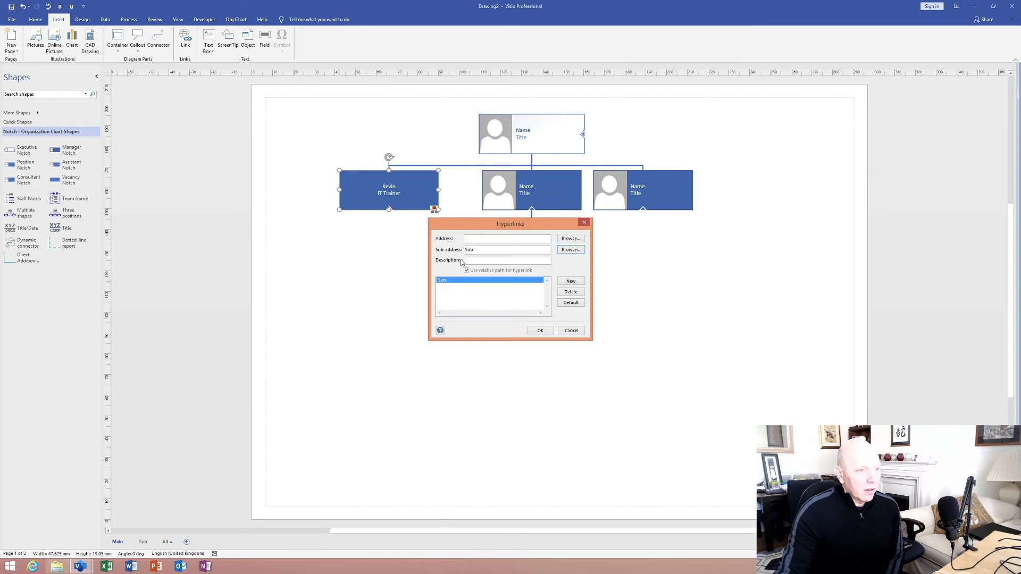
# Give the hyperlink the description "Goes to second page" and apply it to the shape
pyautogui.write('Takes')
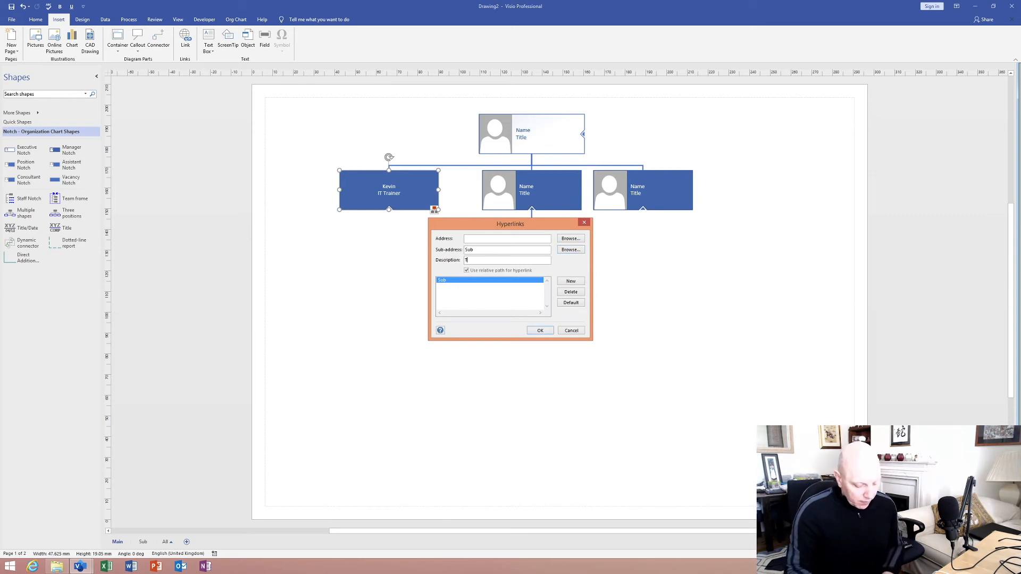
pyautogui.press('BackSpace')
pyautogui.press('BackSpace')
pyautogui.press('BackSpace')
pyautogui.press('BackSpace')
pyautogui.write('Goes to second page')
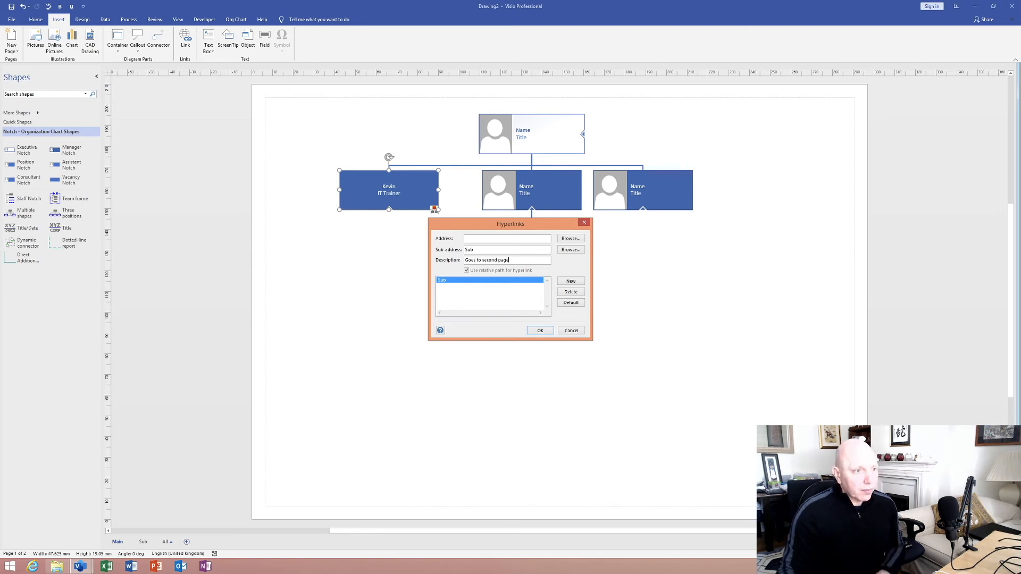
pyautogui.click(541, 331)
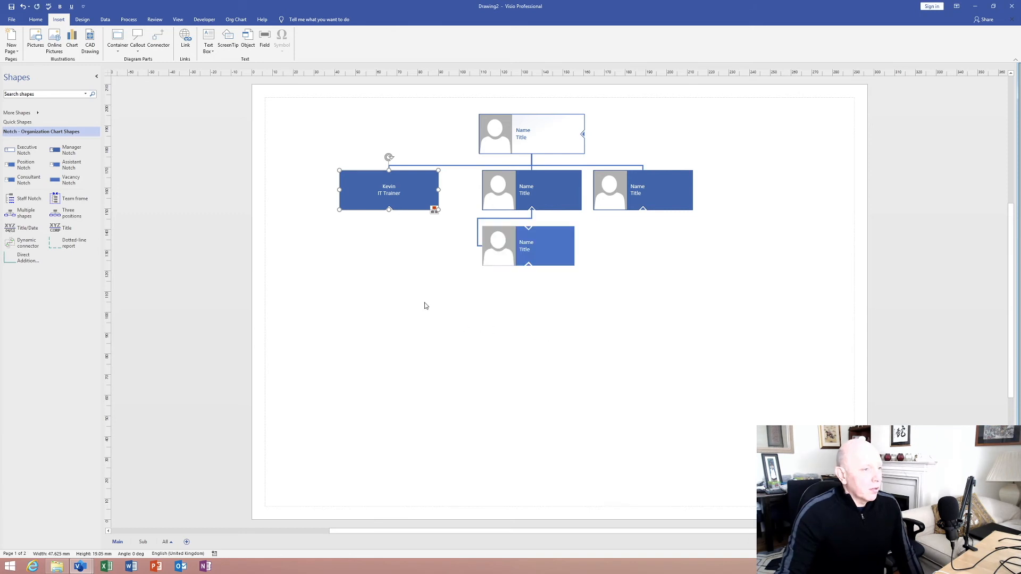
# Try to follow the "Goes to second page" hyperlink from the IT Trainer manager's shape
pyautogui.click(413, 280)
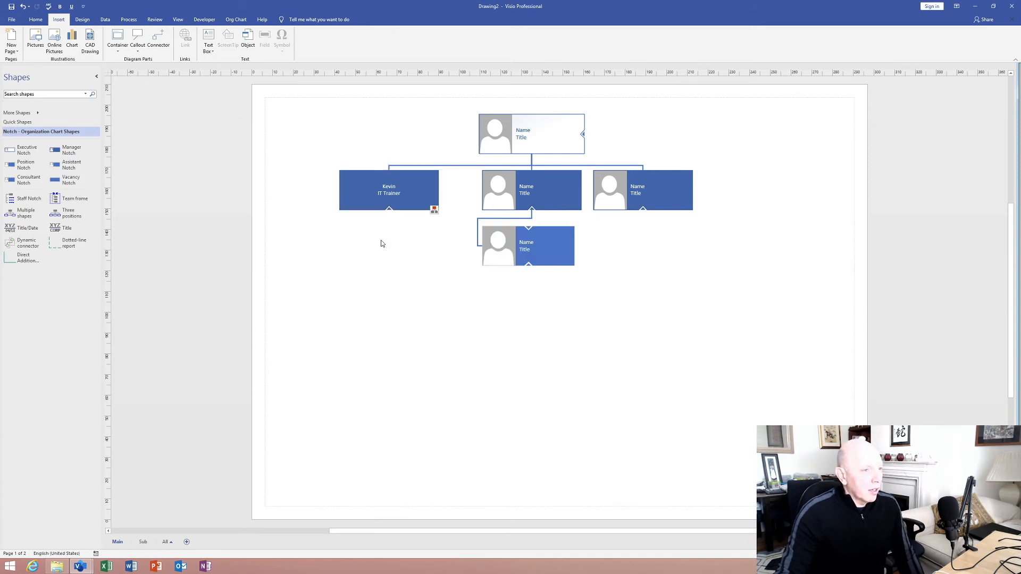
pyautogui.rightClick(362, 194)
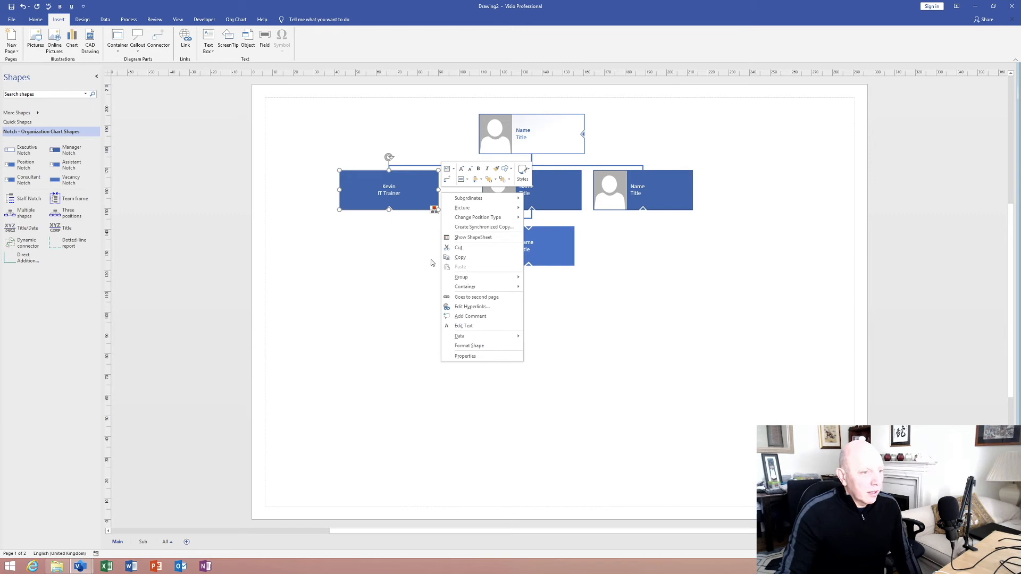
pyautogui.click(490, 298)
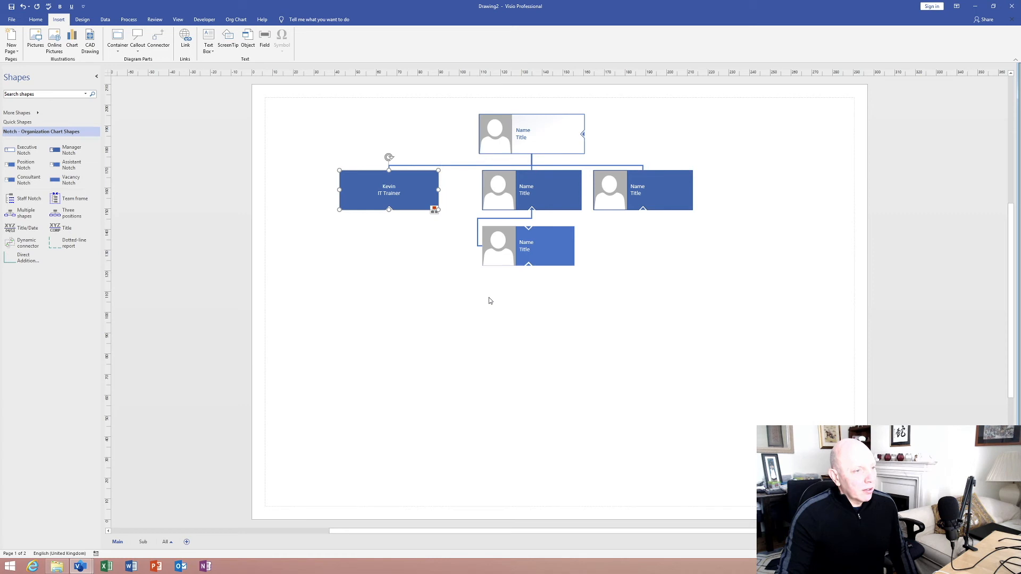
pyautogui.rightClick(356, 198)
pyautogui.click(352, 270)
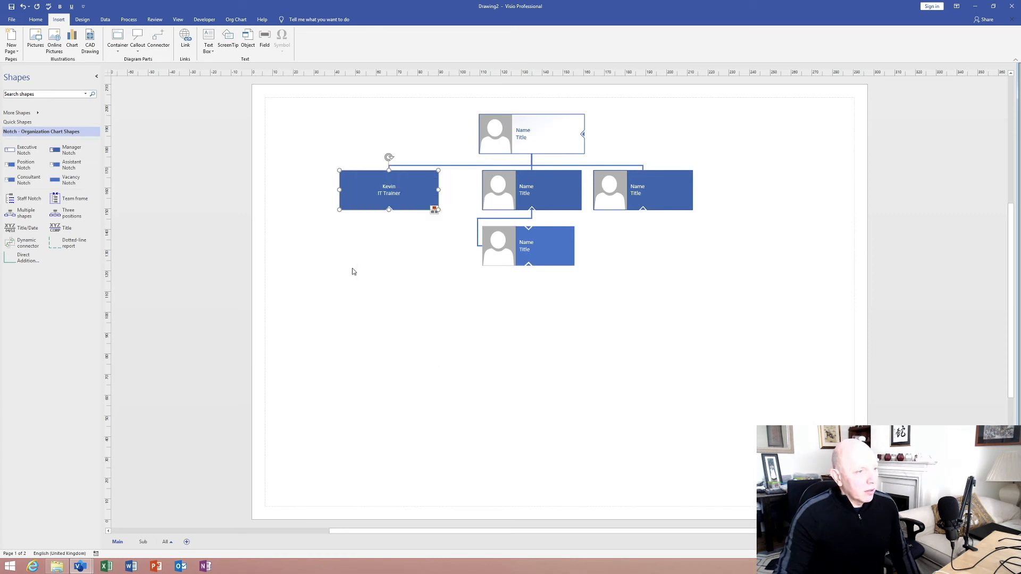
pyautogui.click(367, 198)
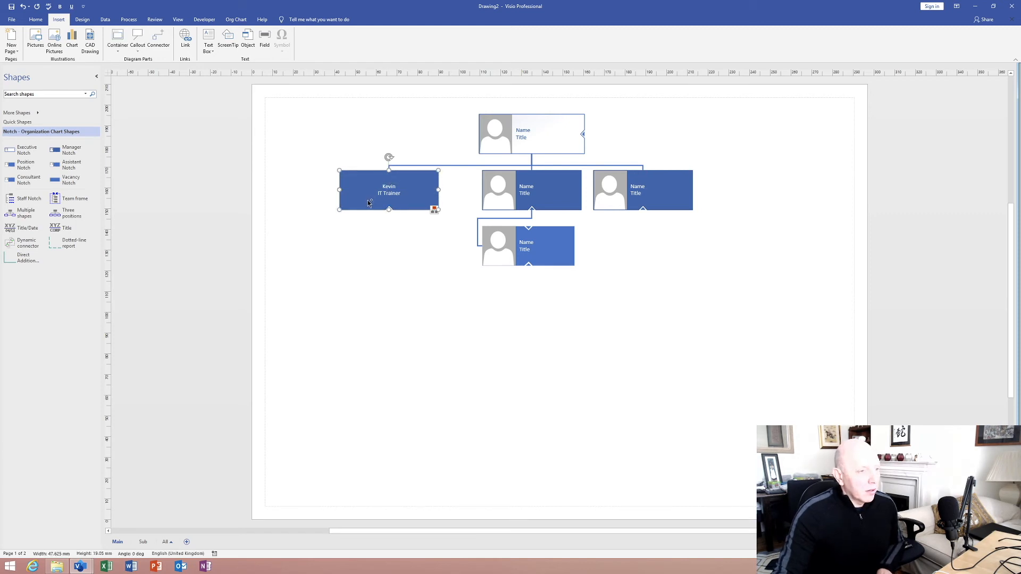
pyautogui.click(444, 254)
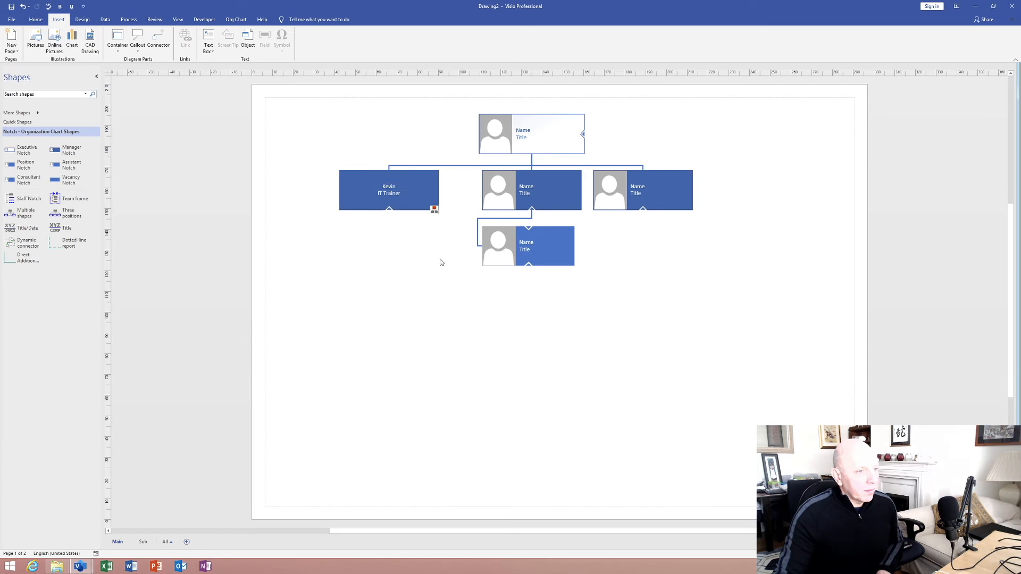
# Test the IT Trainer manager's hyperlink to the Sub page twice, returning to the Main page each time
pyautogui.doubleClick(357, 193)
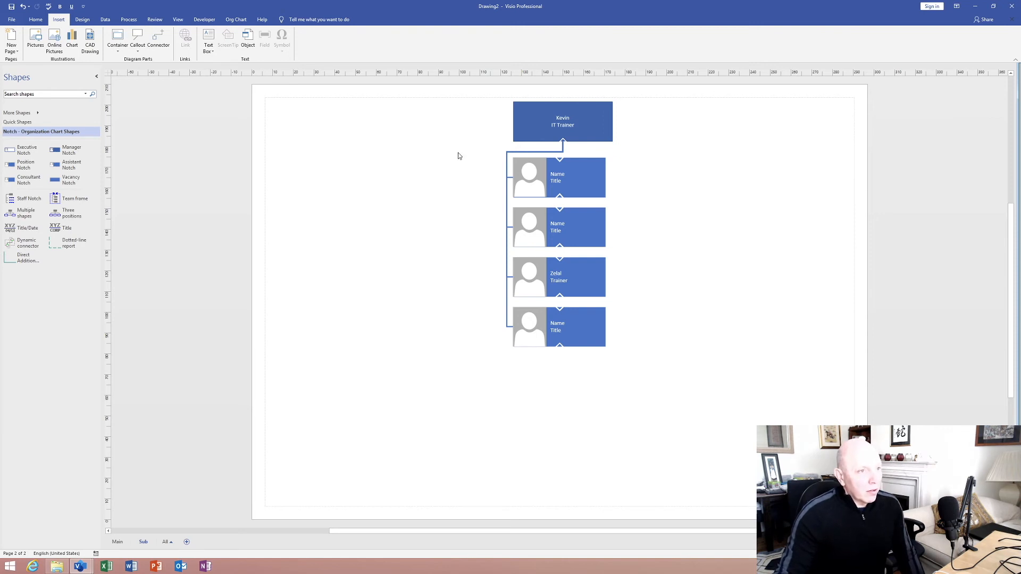
pyautogui.click(119, 542)
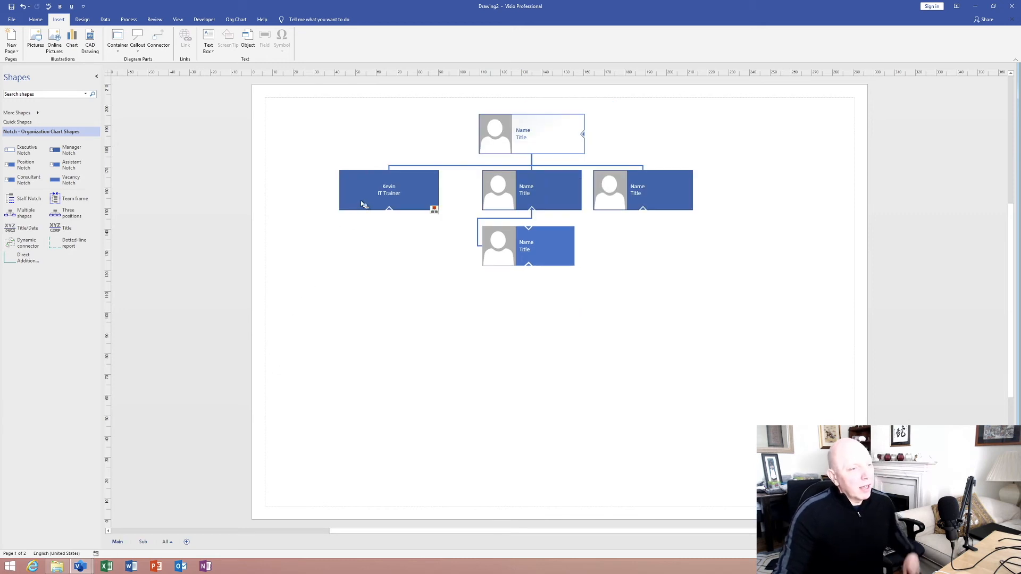
pyautogui.moveTo(365, 200)
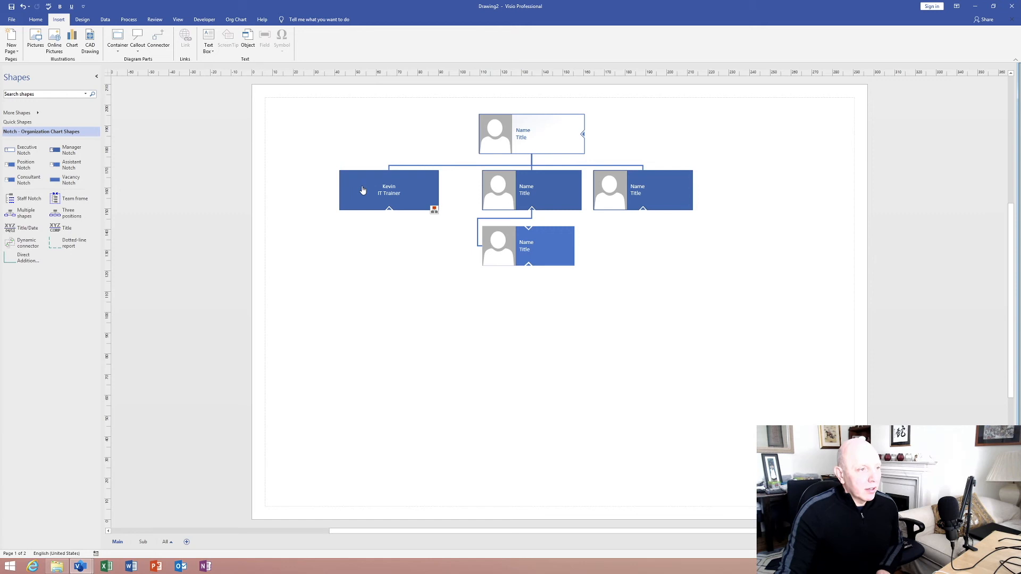
pyautogui.keyDown('ctrl'); pyautogui.click(363, 190); pyautogui.keyUp('ctrl')
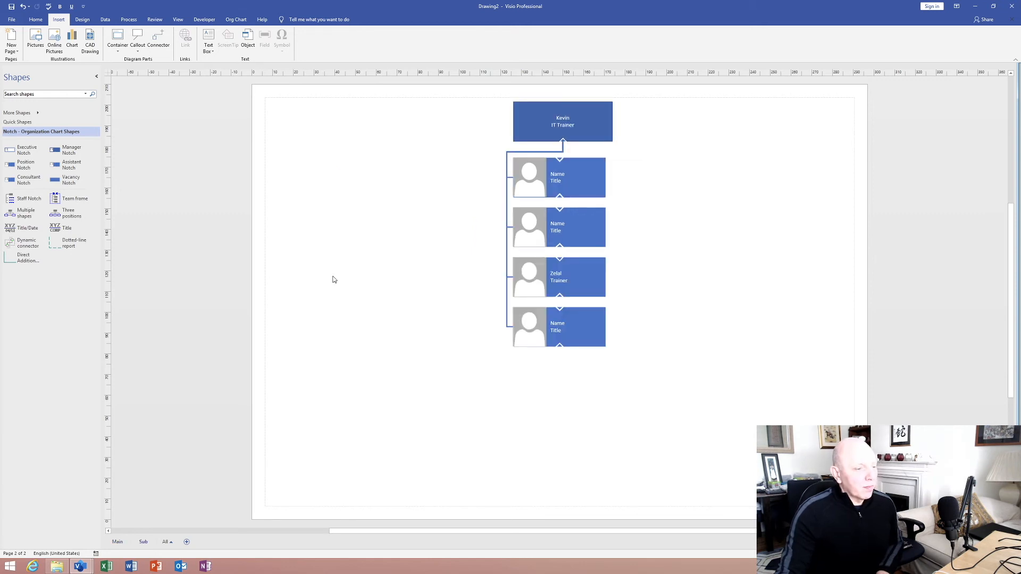
pyautogui.click(117, 542)
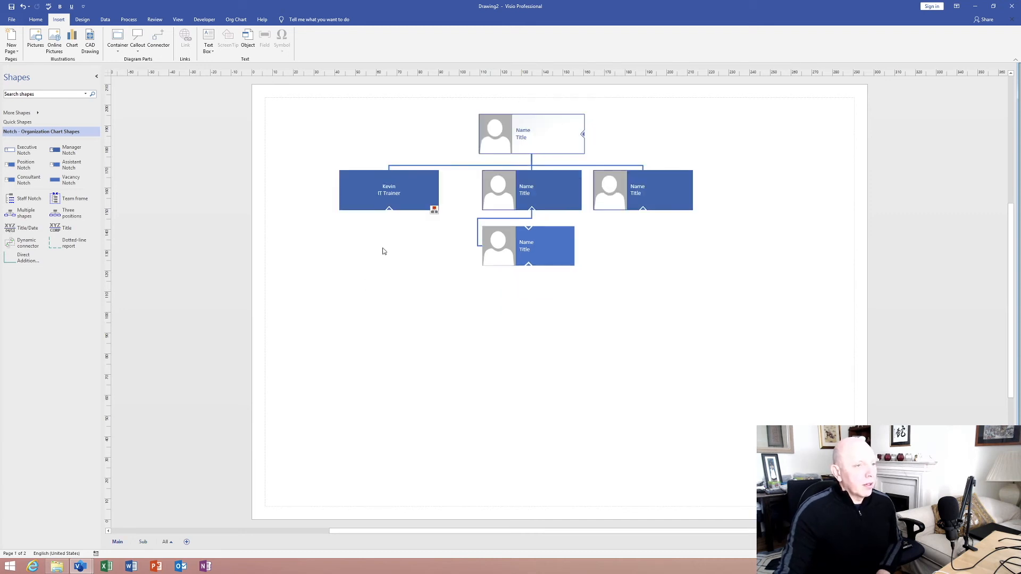
# Show the hidden subordinates of the IT Trainer manager again on the Main page
pyautogui.click(414, 181)
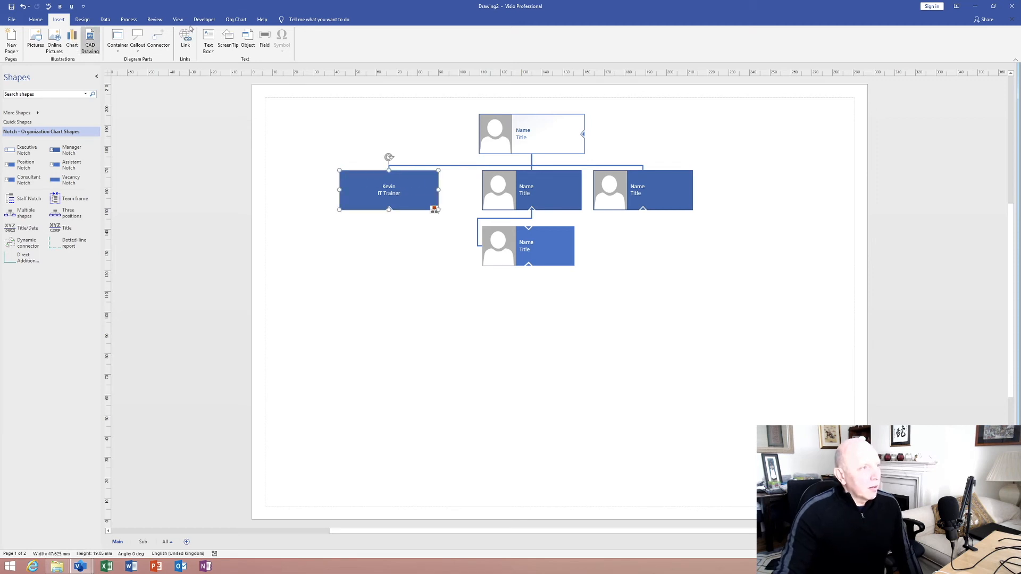
pyautogui.click(235, 20)
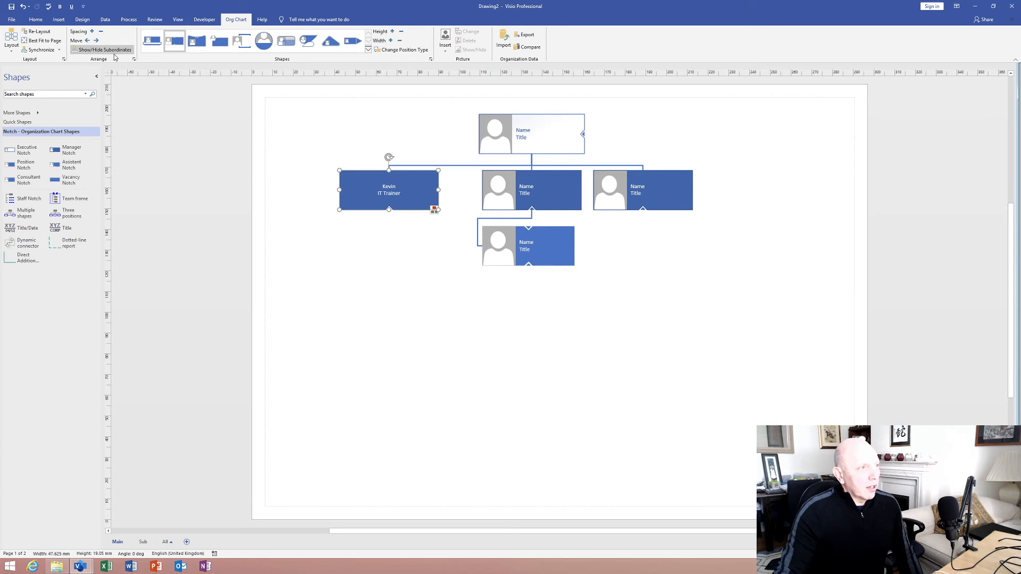
pyautogui.click(95, 51)
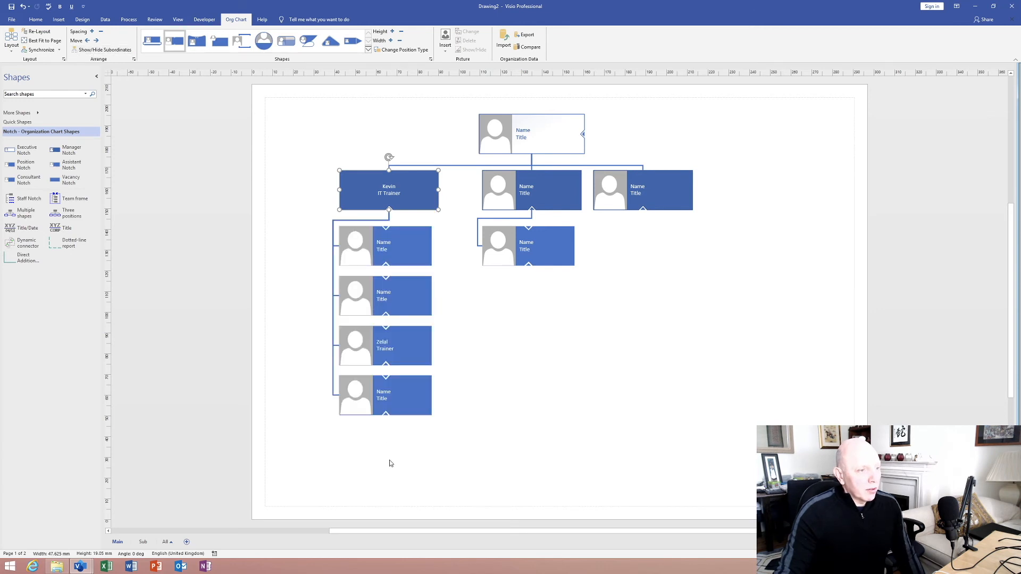
# Change the position type of the IT Trainer manager's lowest subordinate to Vacancy, and set it back to Position
pyautogui.click(411, 394)
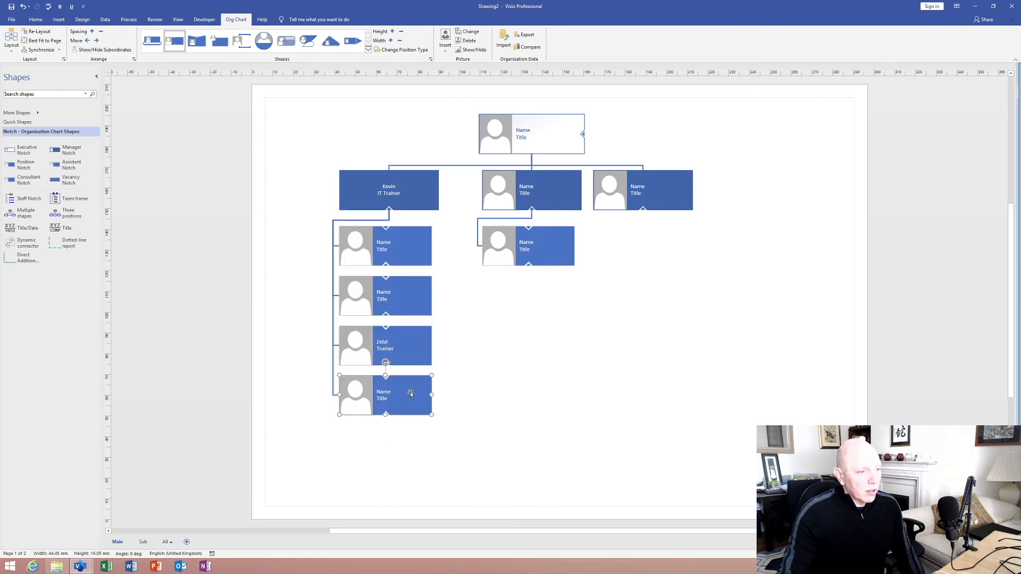
pyautogui.rightClick(410, 394)
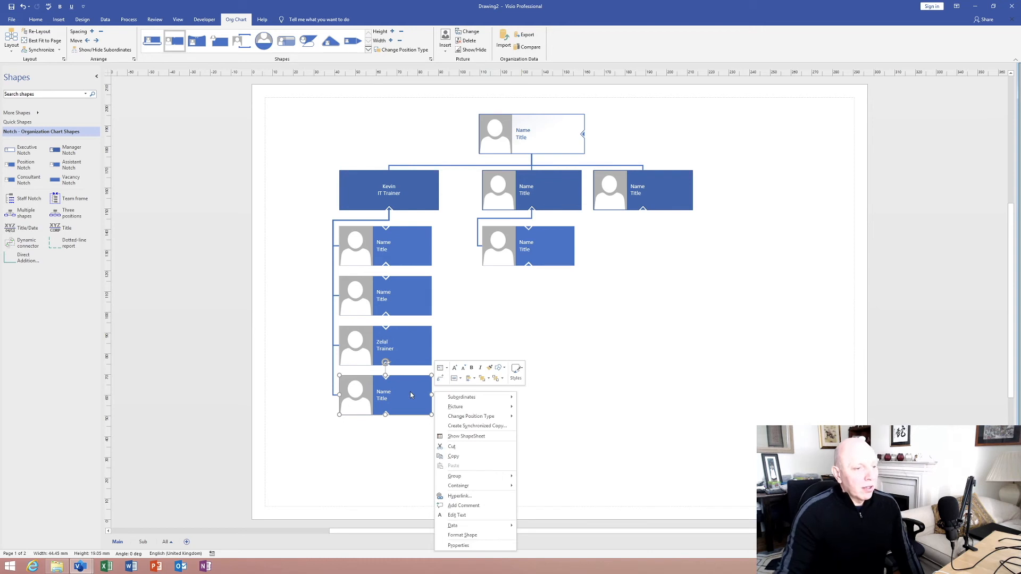
pyautogui.moveTo(472, 416)
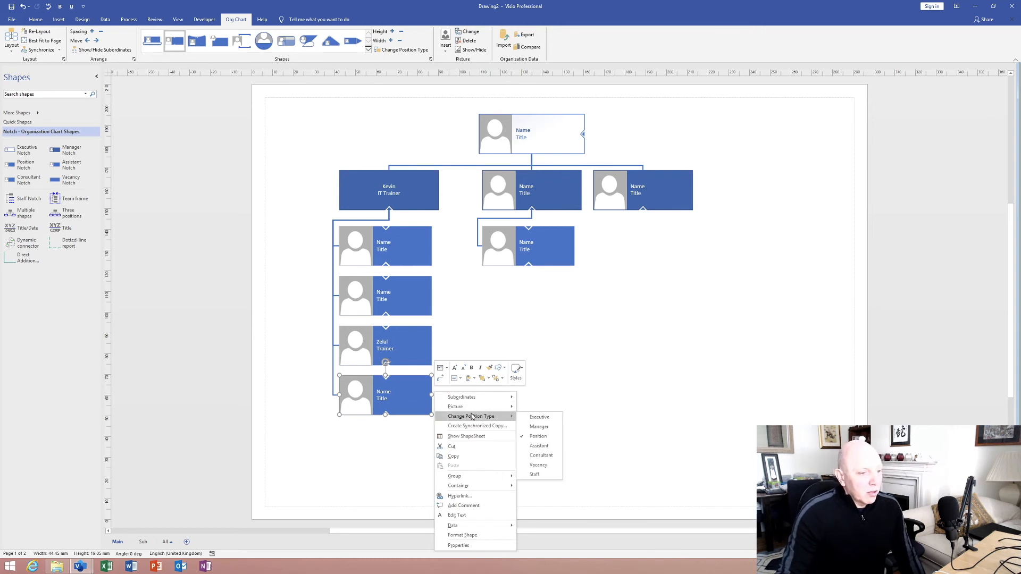
pyautogui.click(544, 465)
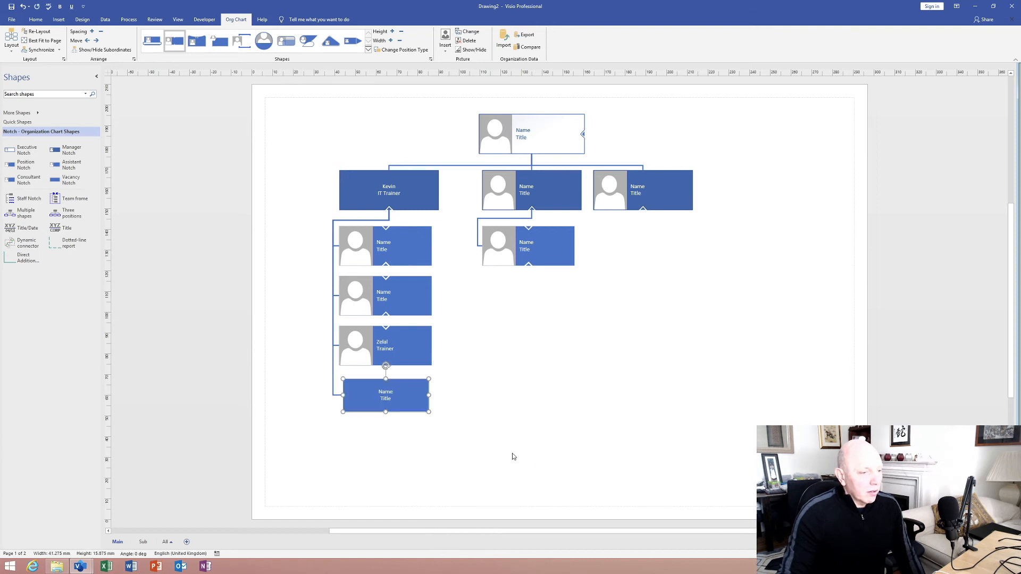
pyautogui.rightClick(406, 393)
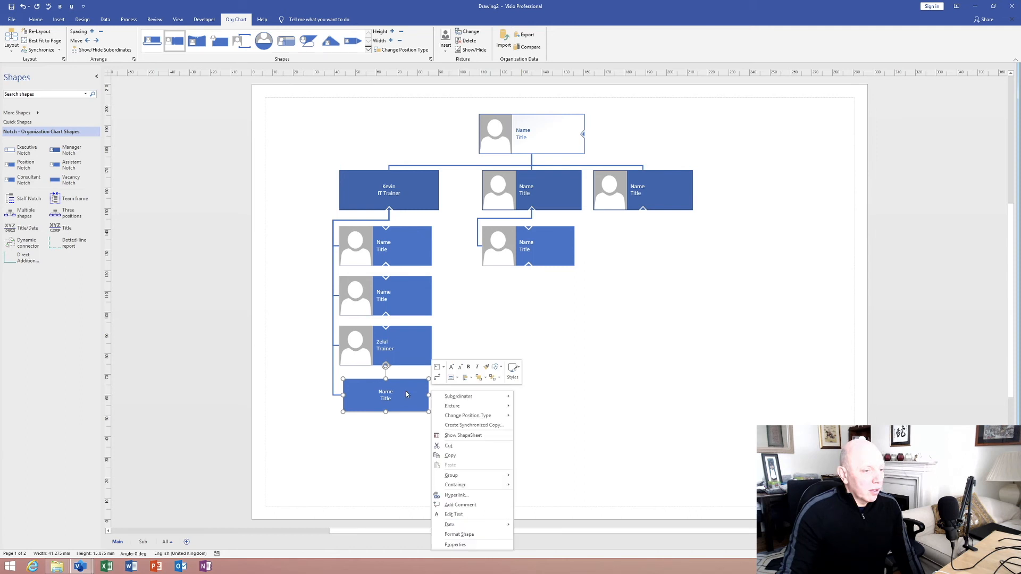
pyautogui.moveTo(487, 419)
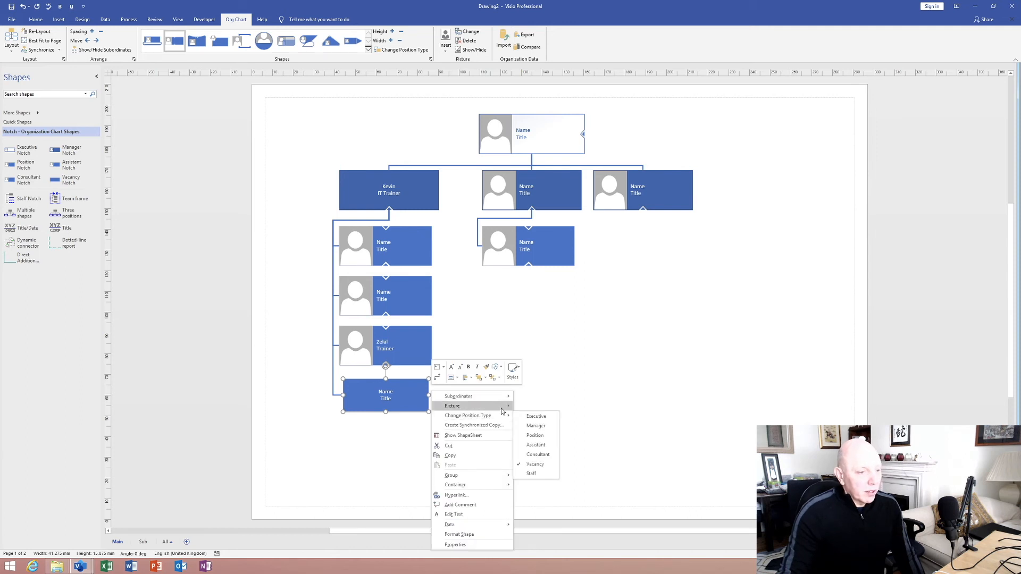
pyautogui.click(535, 435)
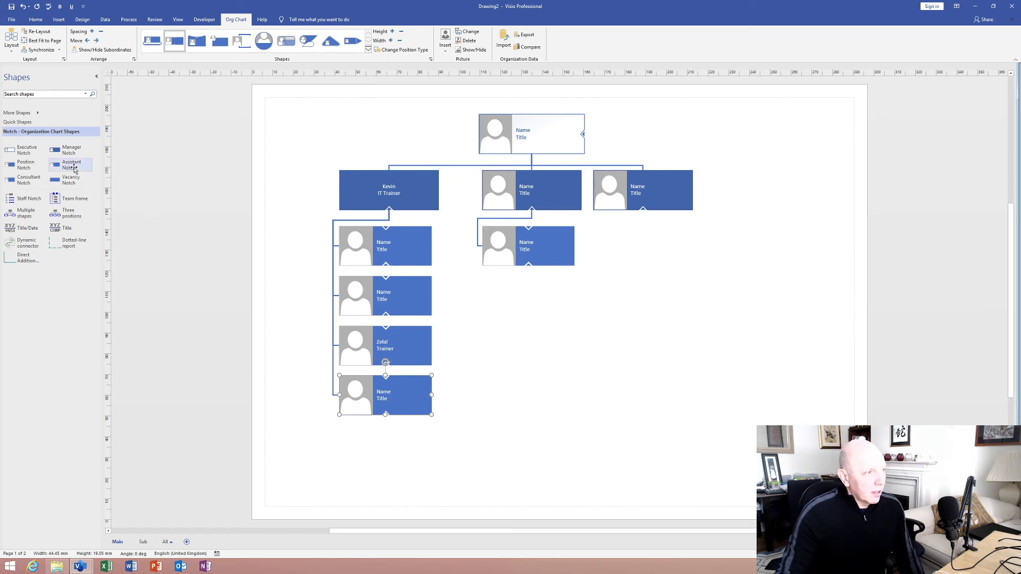
# Add an Assistant Notch shape under the executive at the top of the organization chart
pyautogui.moveTo(74, 169); pyautogui.dragTo(541, 134)
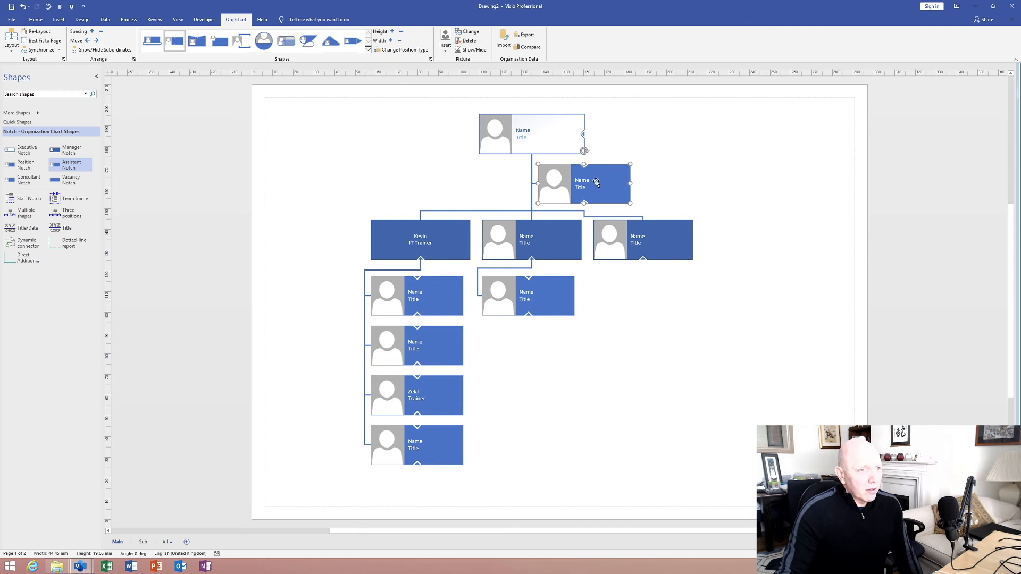
# Move the assistant out beside the executive and reroute its connector from the executive's right side to the assistant's top connection point
pyautogui.moveTo(597, 182); pyautogui.dragTo(767, 163)
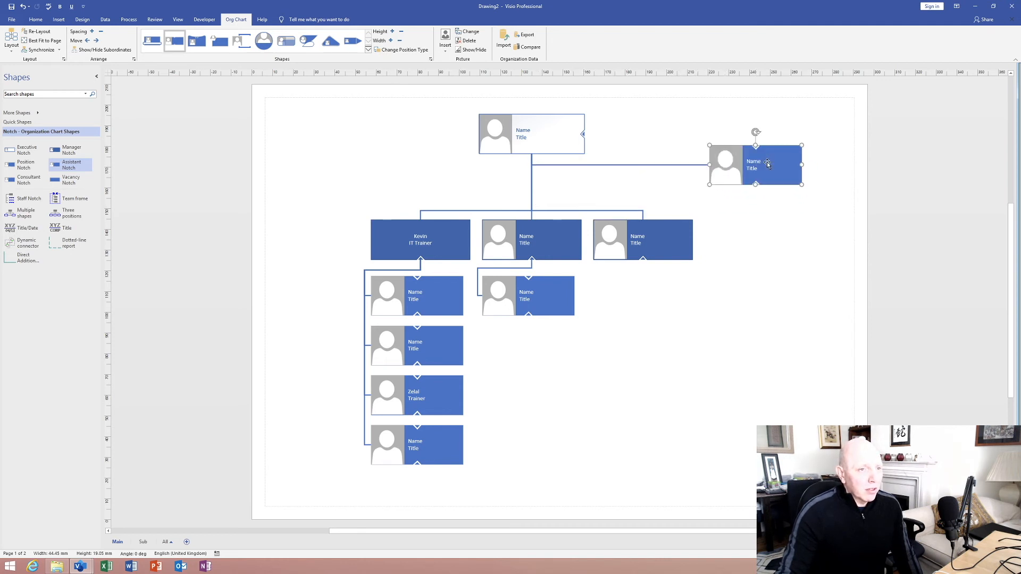
pyautogui.click(583, 166)
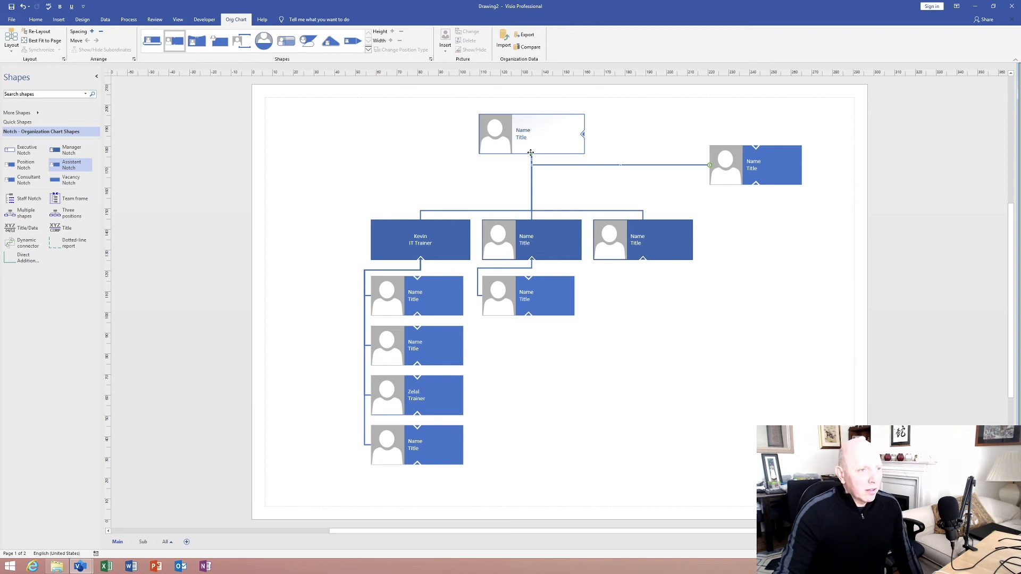
pyautogui.moveTo(615, 144); pyautogui.dragTo(584, 134)
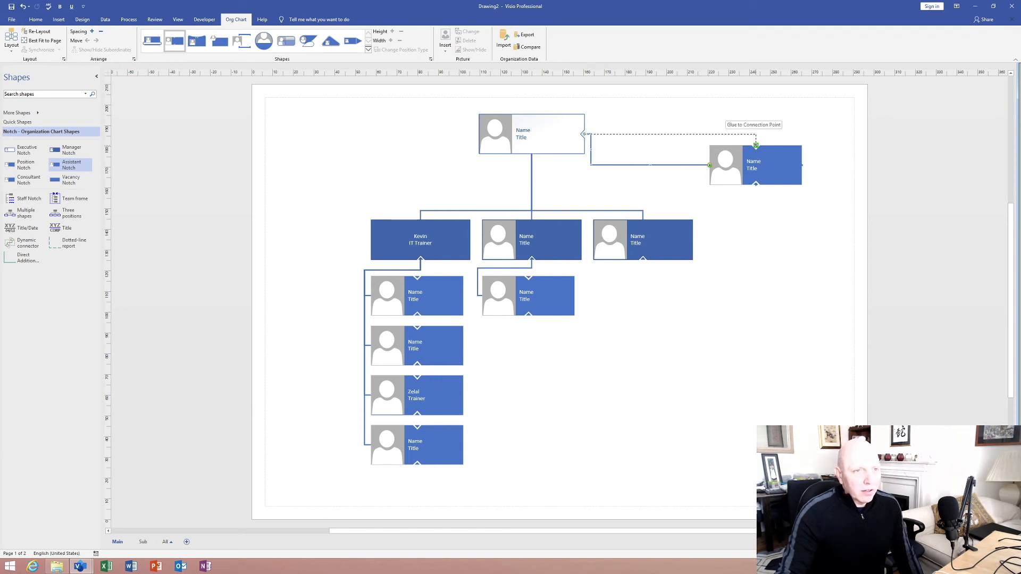
pyautogui.moveTo(756, 145); pyautogui.dragTo(755, 145)
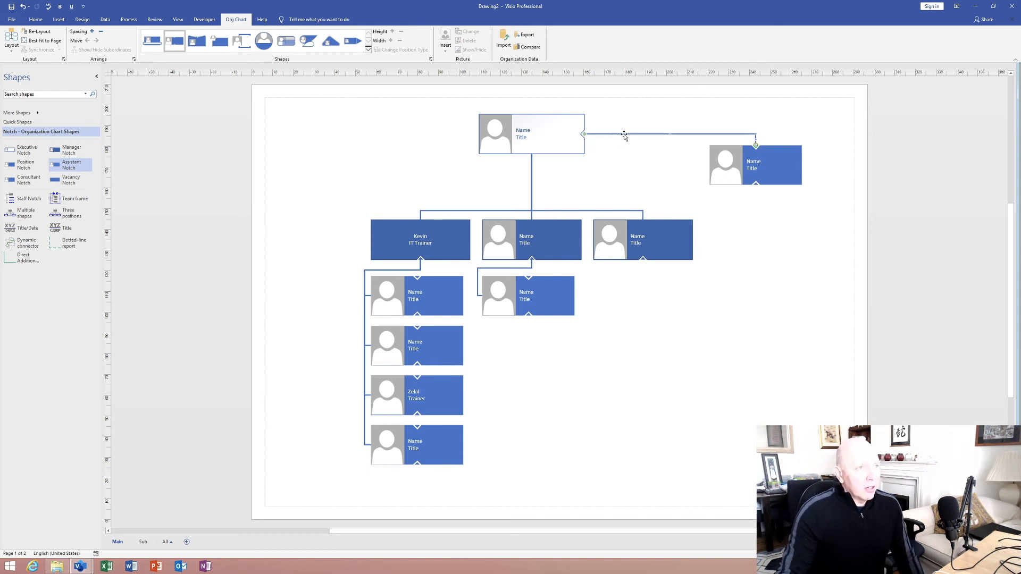
# Change the connector between the executive and the assistant to a dashed line
pyautogui.click(35, 20)
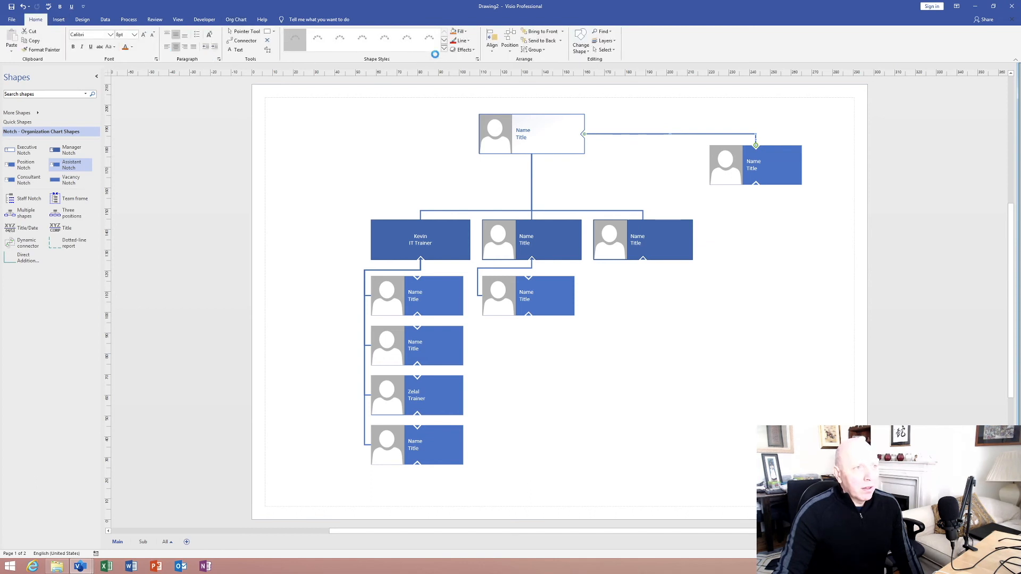
pyautogui.click(465, 41)
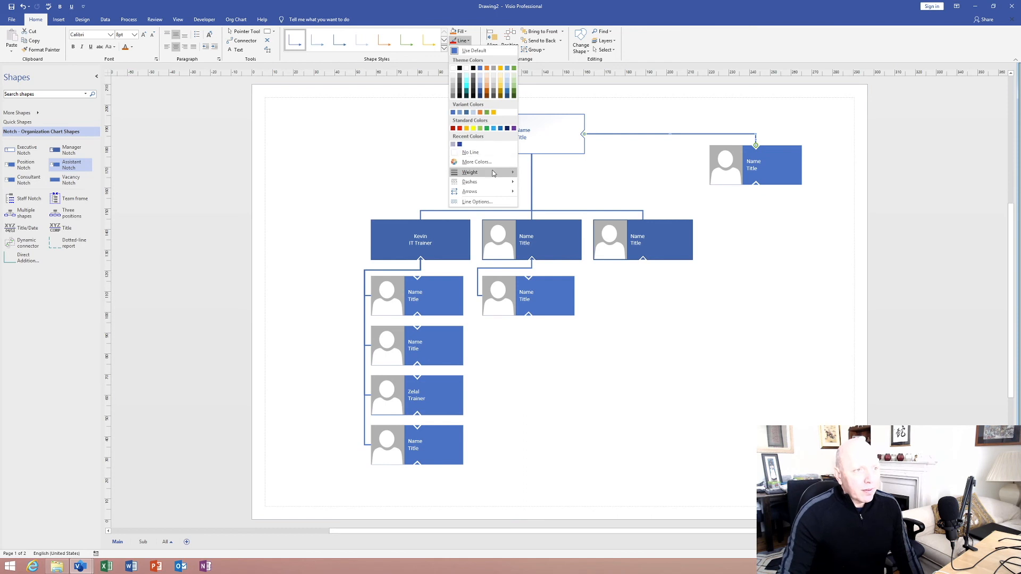
pyautogui.moveTo(492, 172)
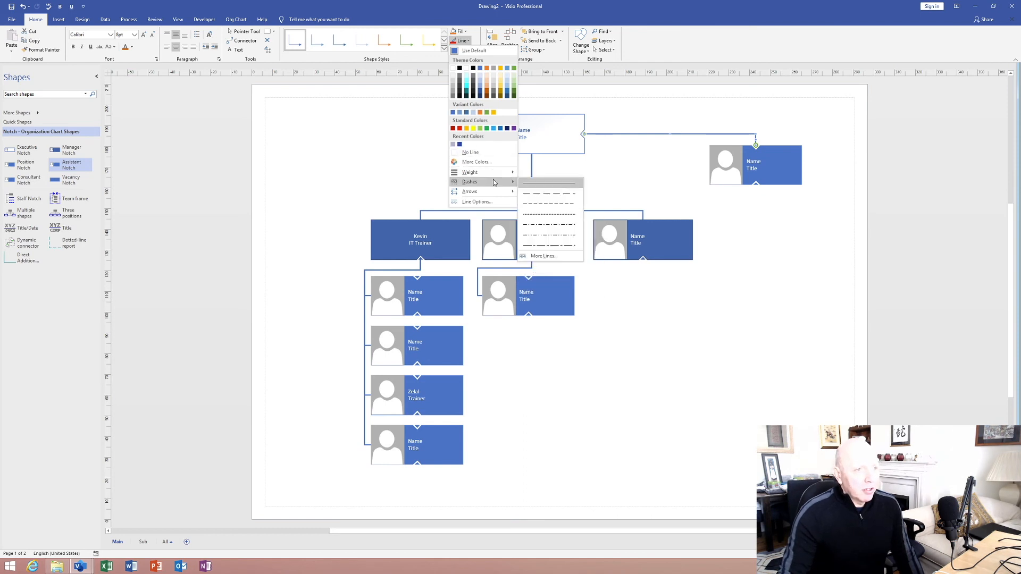
pyautogui.click(545, 205)
pyautogui.click(637, 174)
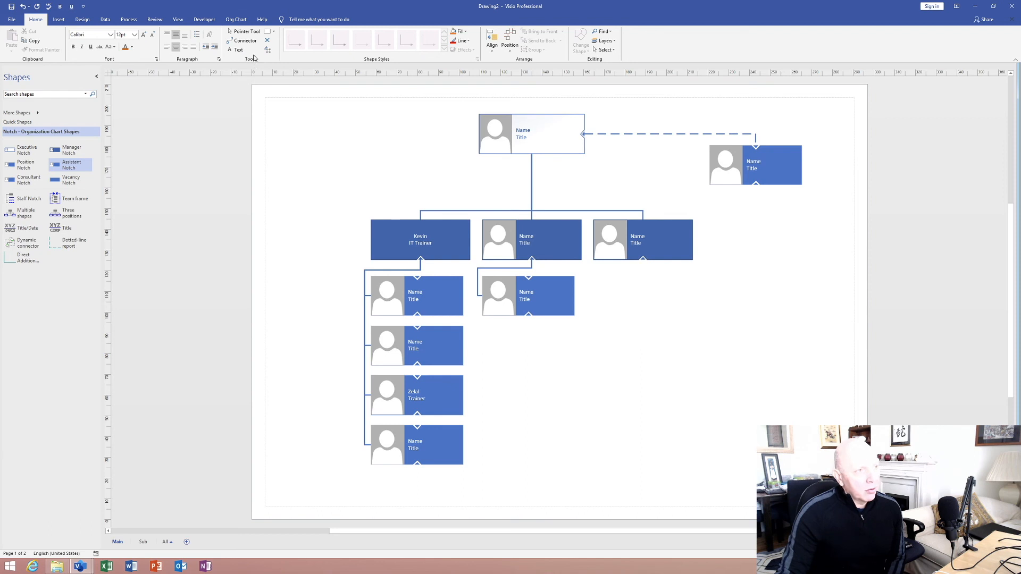
# Try to link the third manager to the second manager's subordinate using the Connector tool, and undo the connection
pyautogui.click(242, 41)
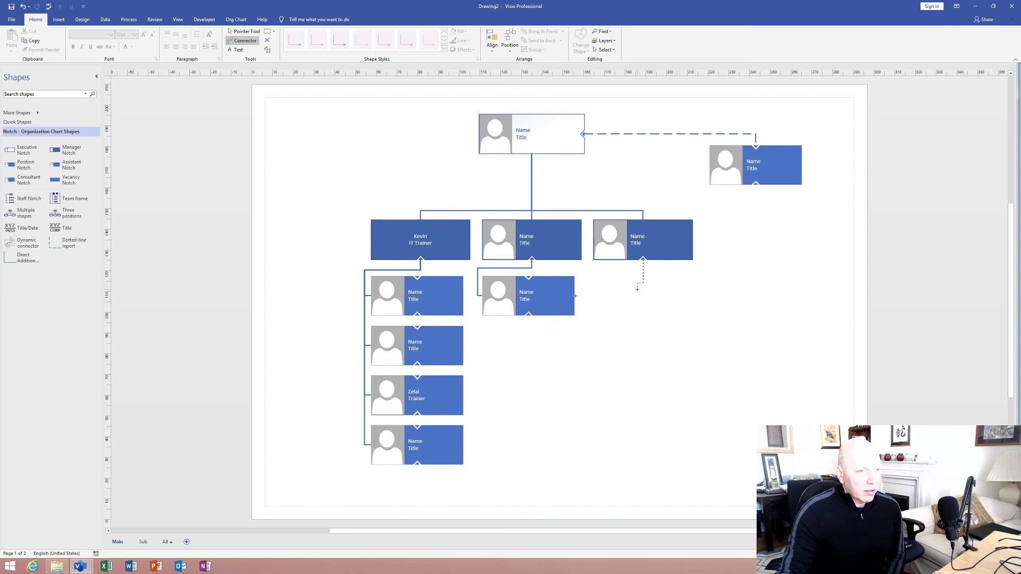
pyautogui.moveTo(573, 296); pyautogui.dragTo(573, 296)
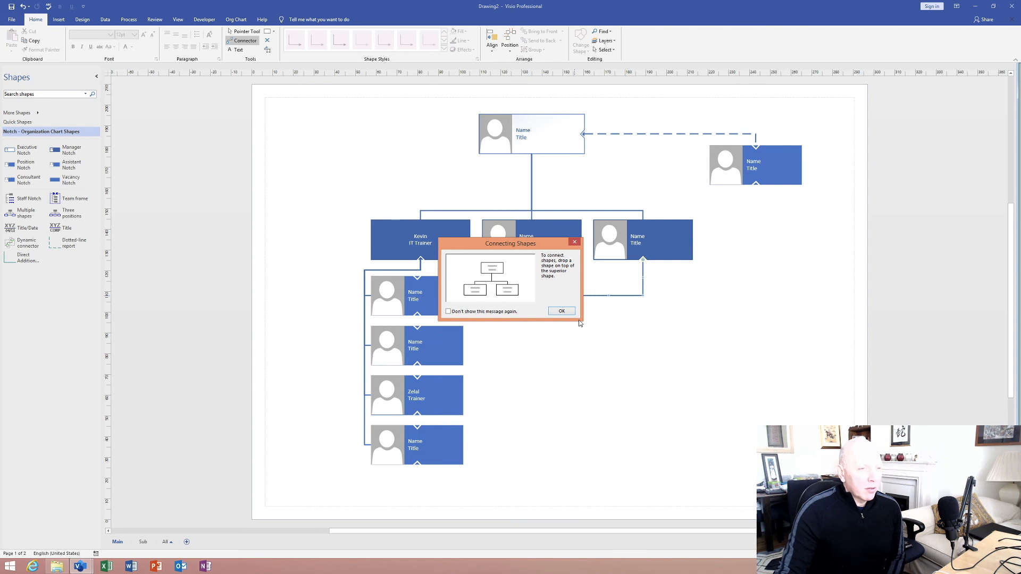
pyautogui.click(563, 311)
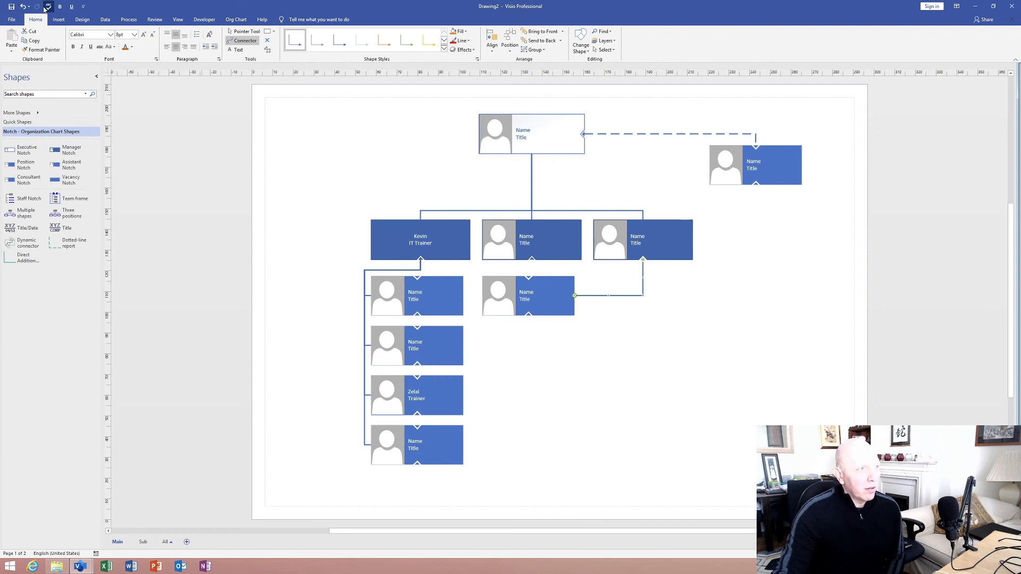
pyautogui.click(24, 7)
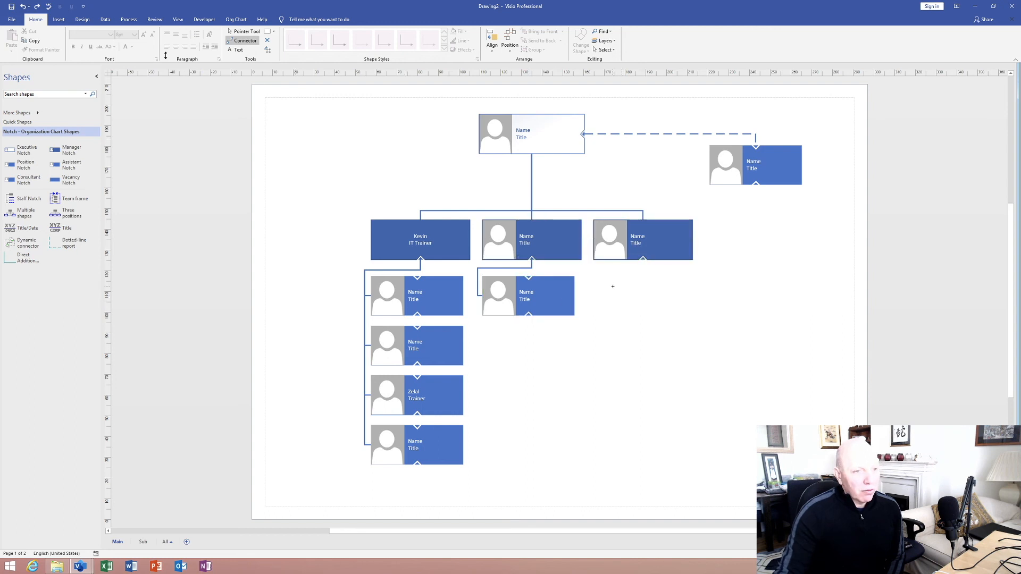
pyautogui.click(230, 34)
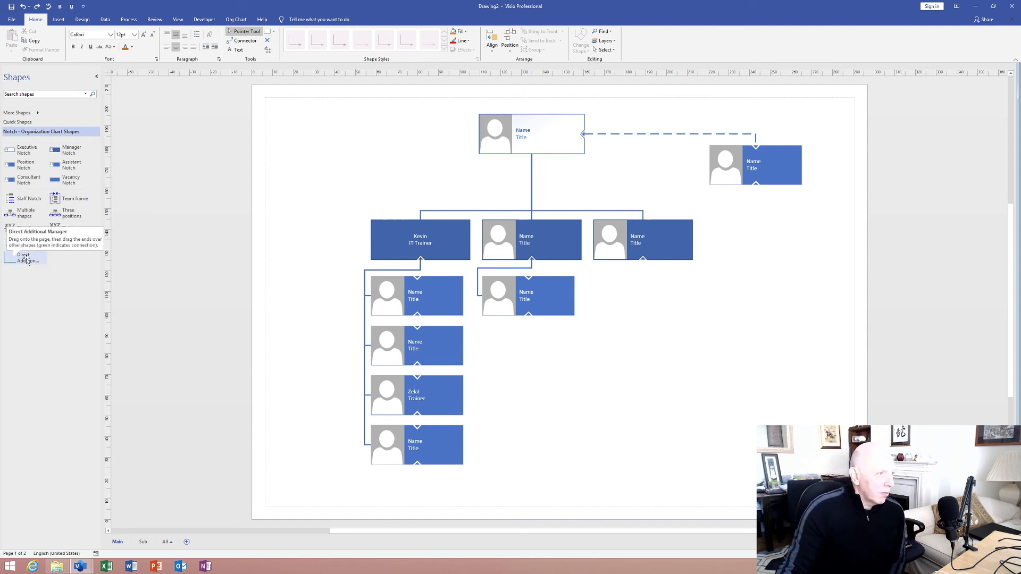
# Add a Direct Additional Manager connector from the third manager's bottom to the right side of the second manager's subordinate
pyautogui.moveTo(26, 260); pyautogui.dragTo(662, 333)
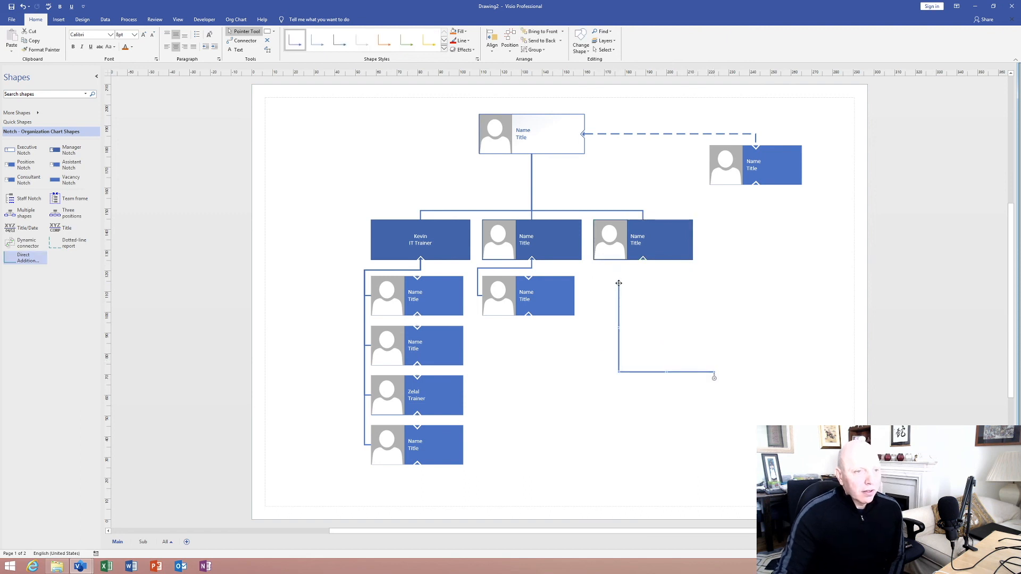
pyautogui.moveTo(619, 283); pyautogui.dragTo(643, 259)
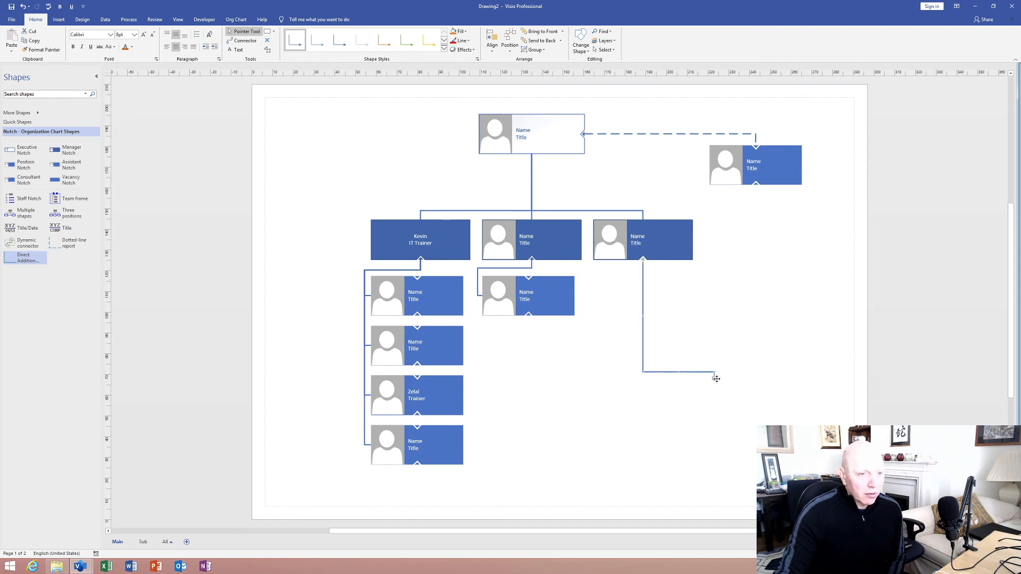
pyautogui.moveTo(579, 299); pyautogui.dragTo(575, 295)
pyautogui.click(608, 321)
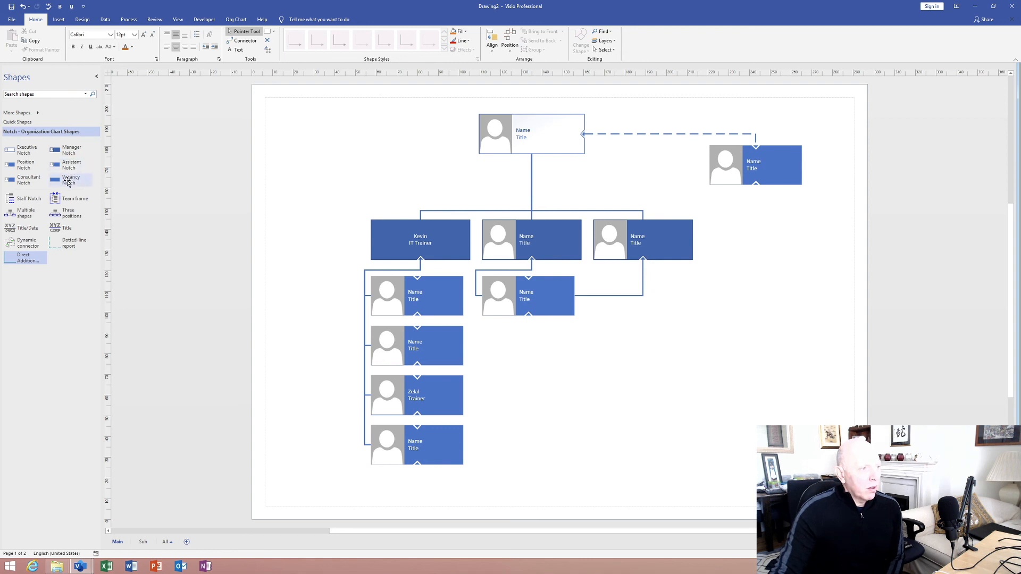
# Place a Vacancy Notch shape across the page's left edge to test page expansion, and delete it
pyautogui.moveTo(65, 183); pyautogui.dragTo(241, 282)
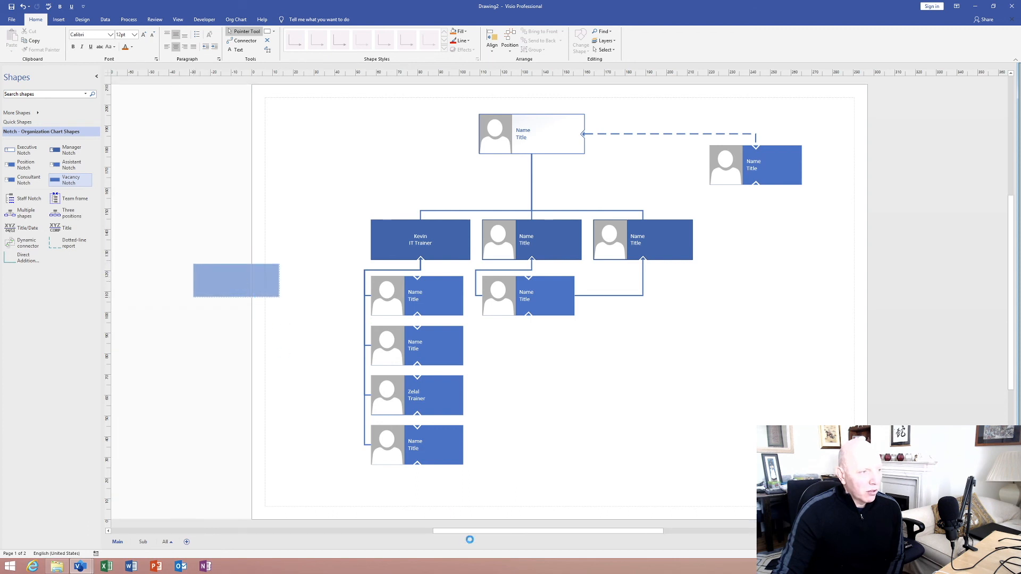
pyautogui.moveTo(566, 532); pyautogui.dragTo(411, 532)
pyautogui.moveTo(424, 533); pyautogui.dragTo(552, 535)
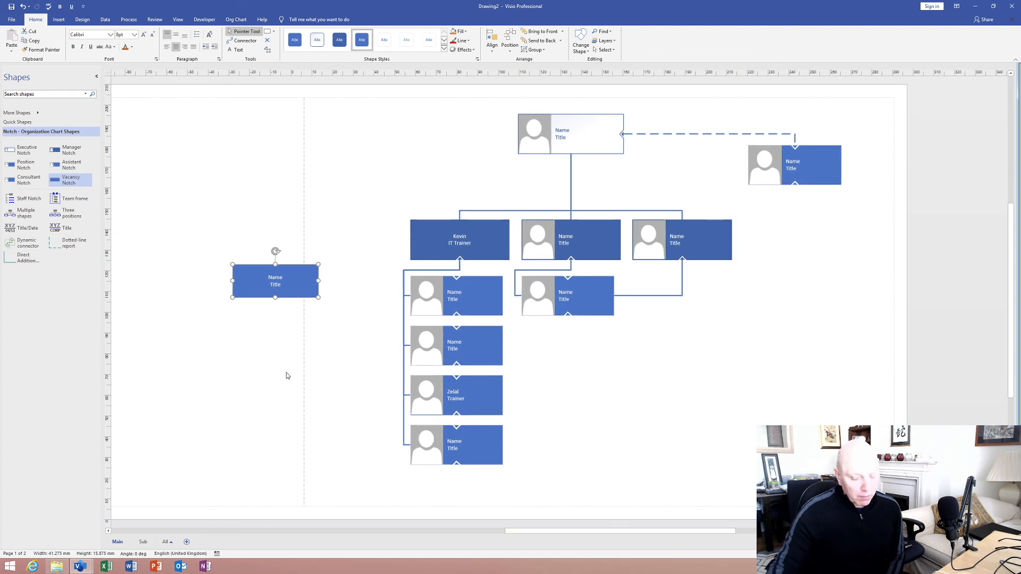
pyautogui.press('Delete')
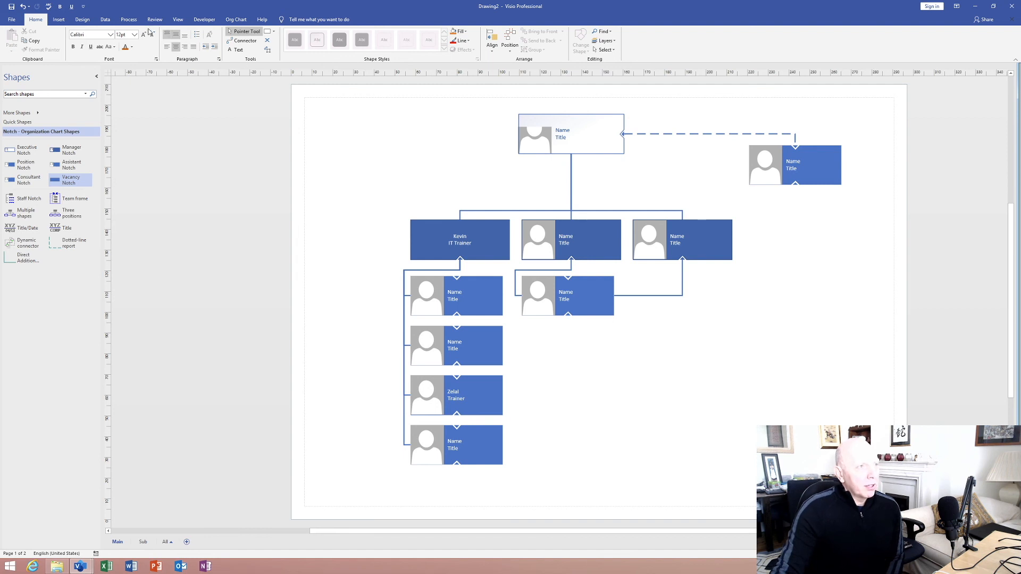
# Turn off the page's Auto Size, and test it by placing a Vacancy Notch shape outside the left page edge and deleting it
pyautogui.click(83, 19)
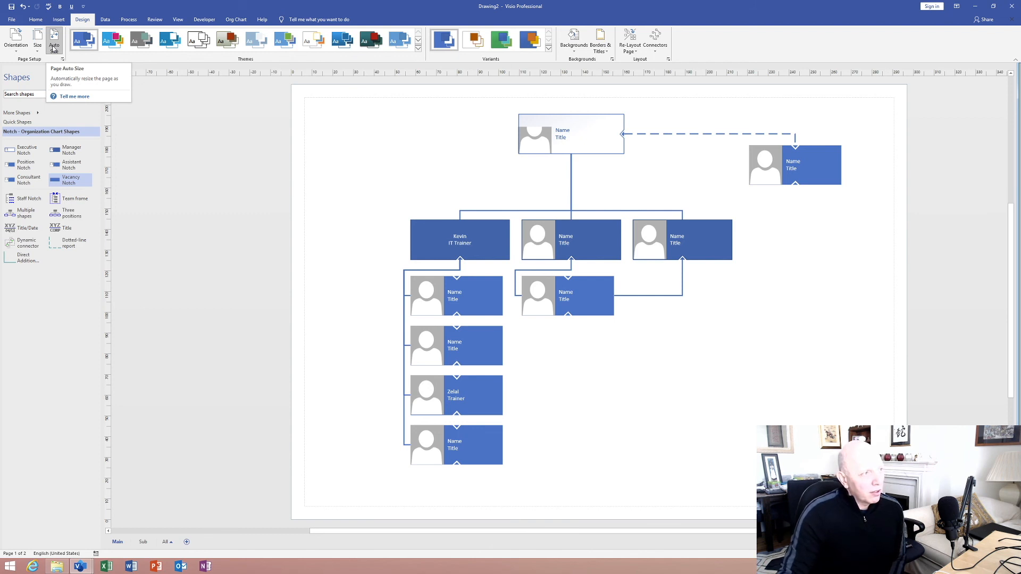
pyautogui.click(53, 49)
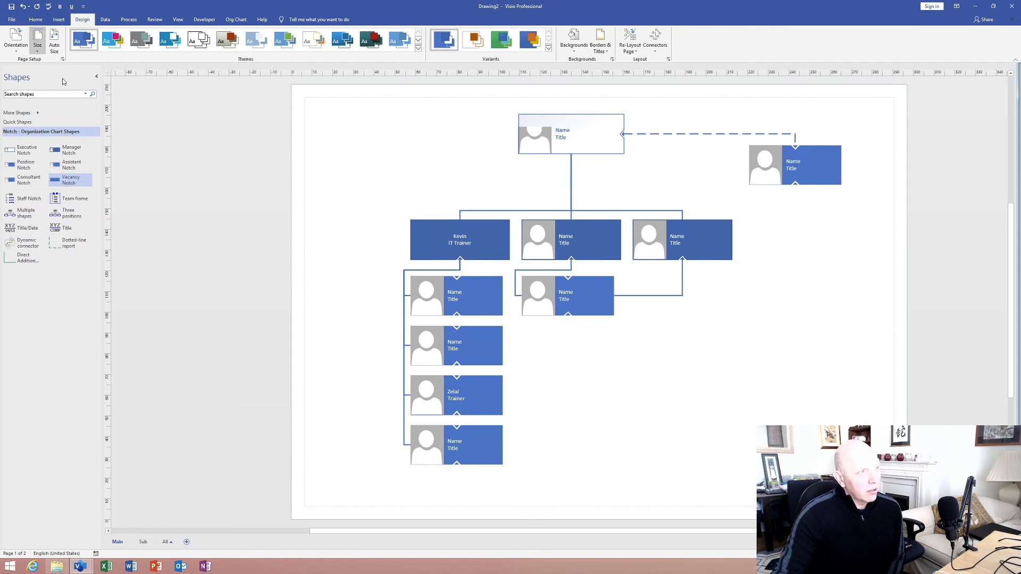
pyautogui.moveTo(154, 238); pyautogui.dragTo(252, 290)
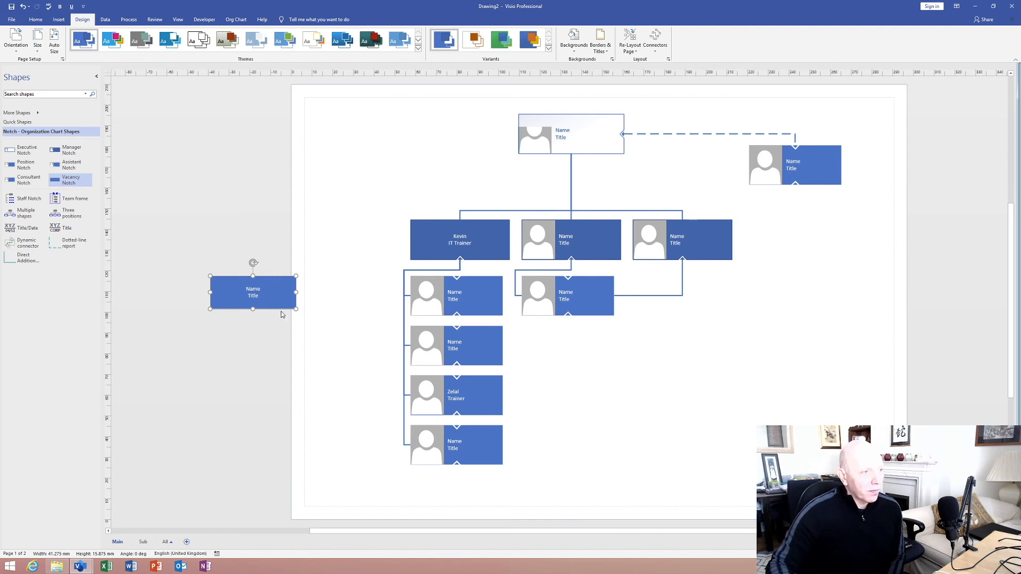
pyautogui.press('Delete')
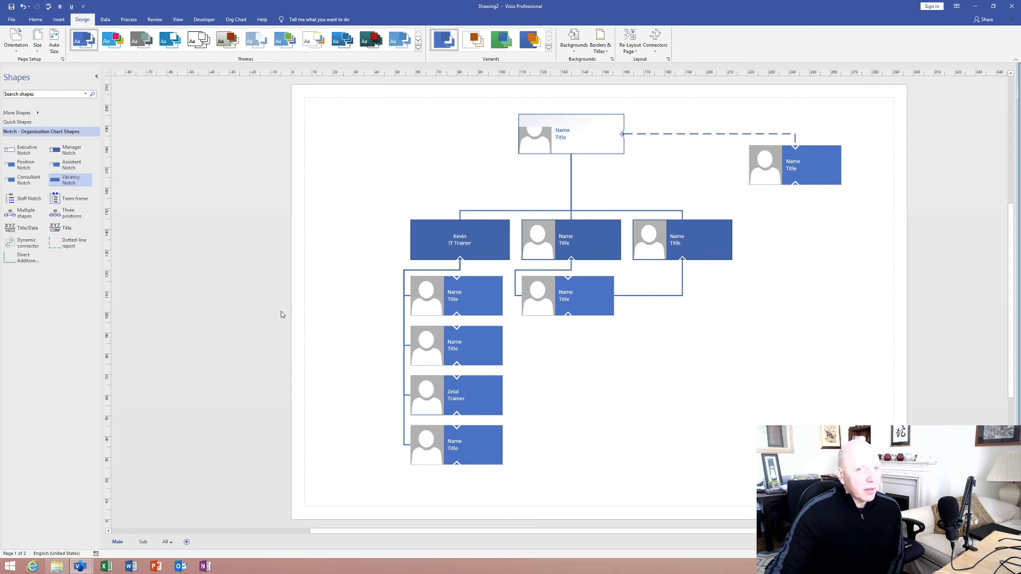